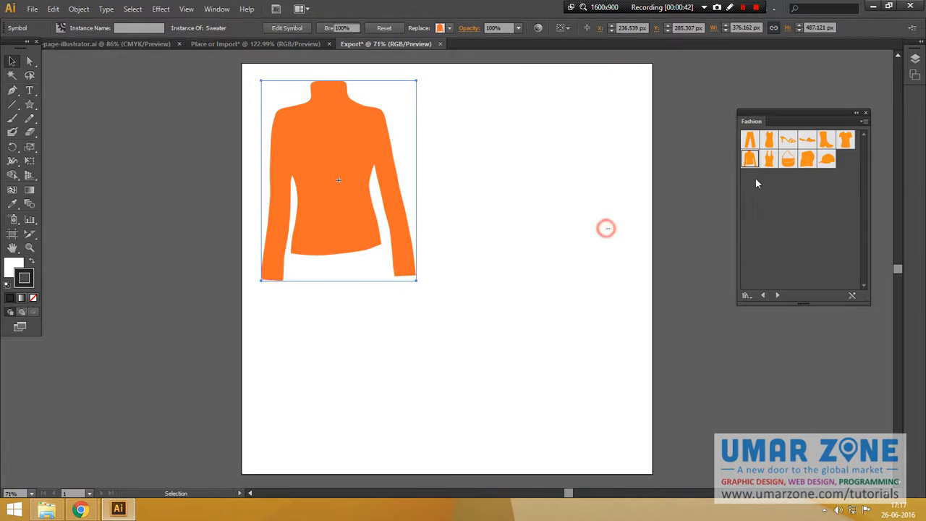
Place a Dress symbol from the Fashion library and set its width to 376.162 px, matching the sweater.
left_click_drag(768, 140, 513, 133)
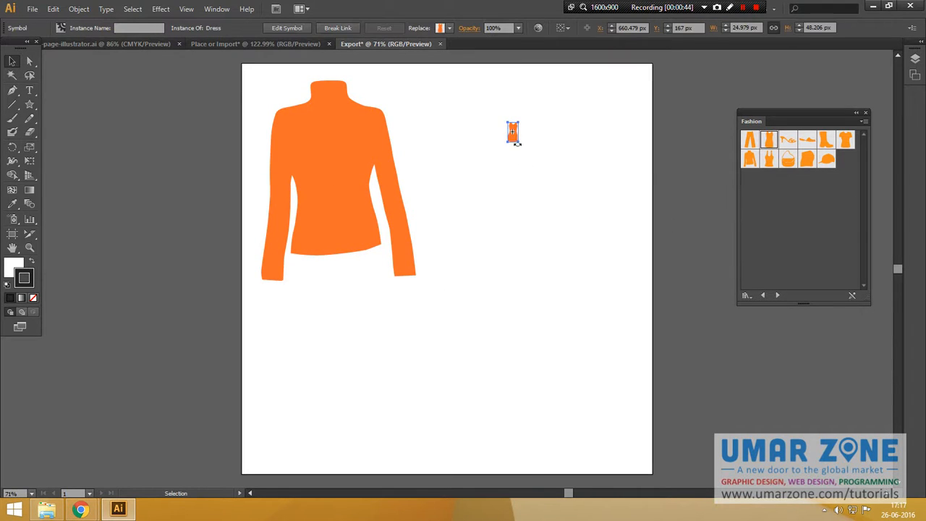
left_click(367, 166)
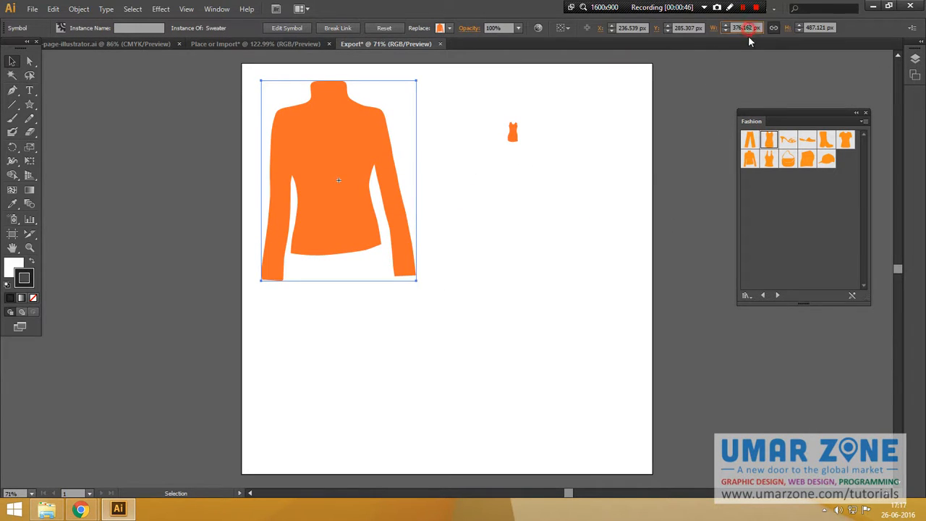
left_click(514, 131)
left_click(773, 29)
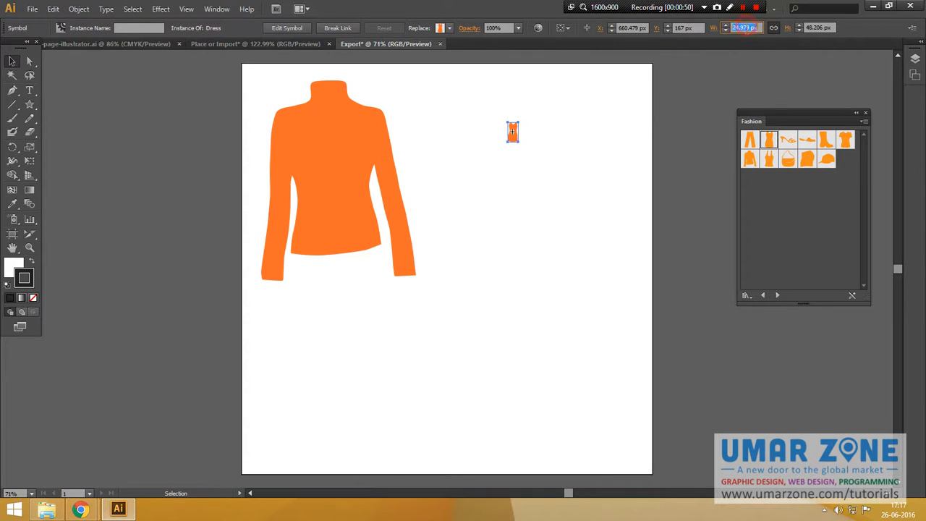
left_click(338, 145)
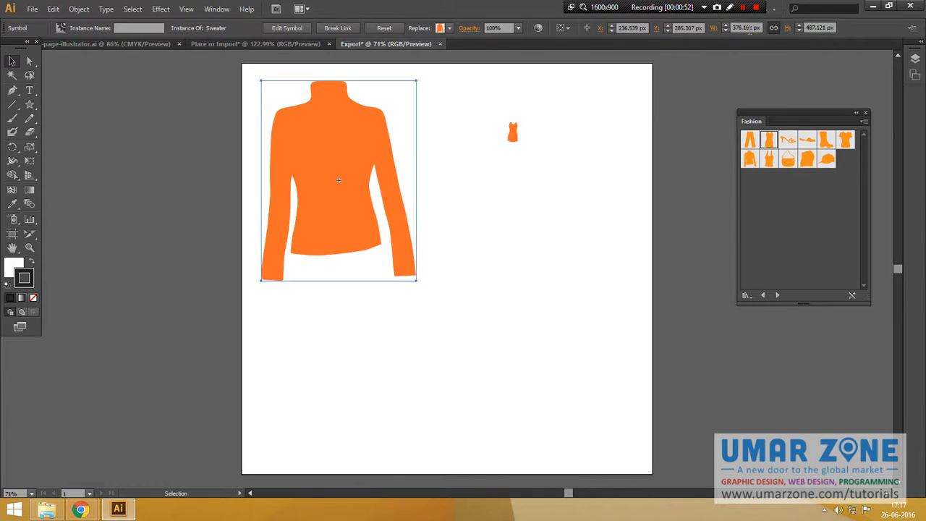
left_click(513, 132)
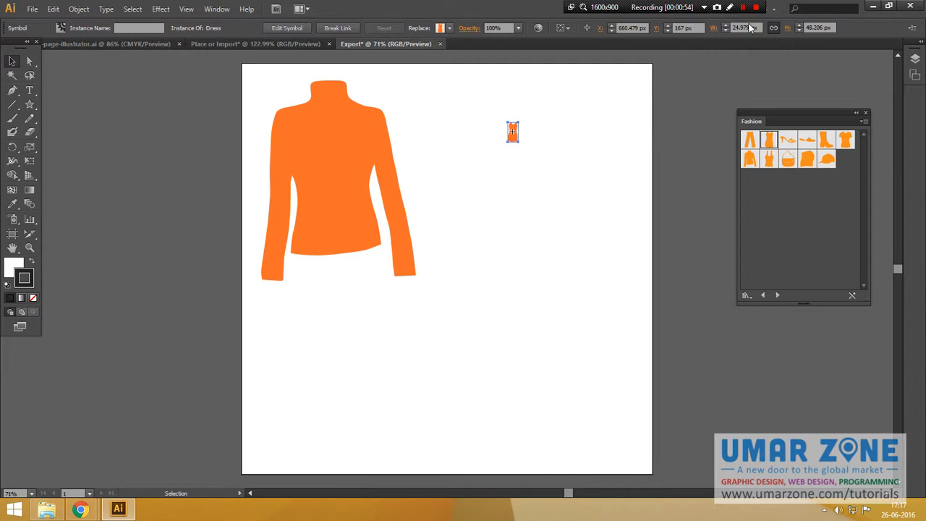
double_click(743, 28)
type("376.168 px")
key("Return")
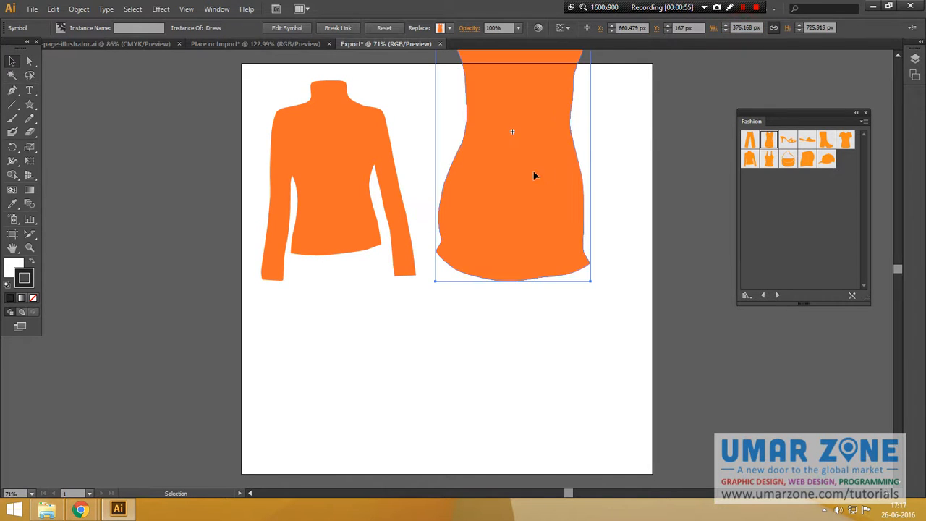
Move the dress lower and set its height to 487.121 px, matching the sweater's height.
left_click_drag(538, 176, 584, 274)
left_click(336, 188, "shift")
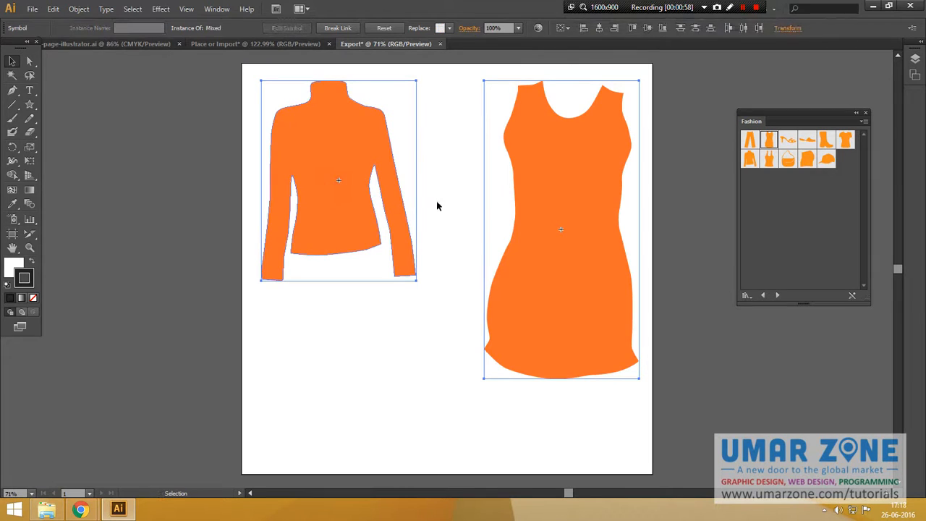
left_click(443, 161)
left_click(360, 163)
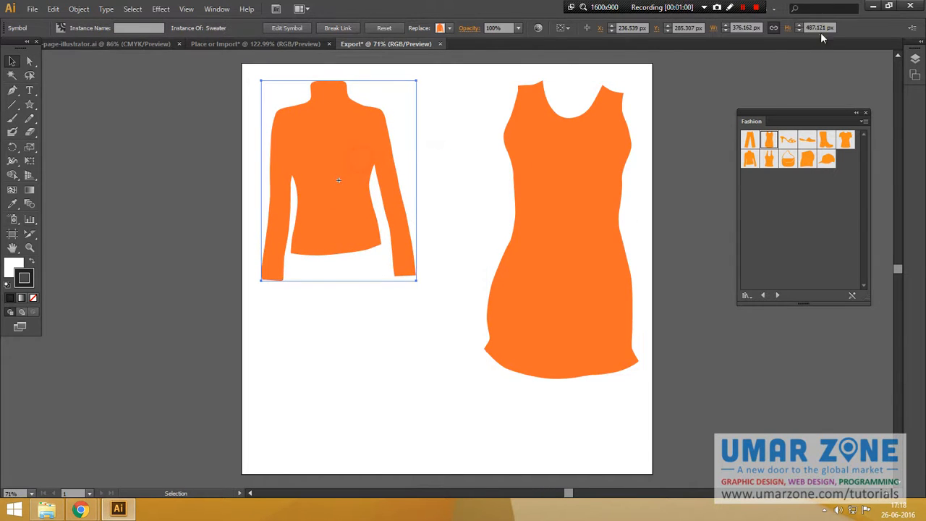
left_click(743, 30)
double_click(744, 30)
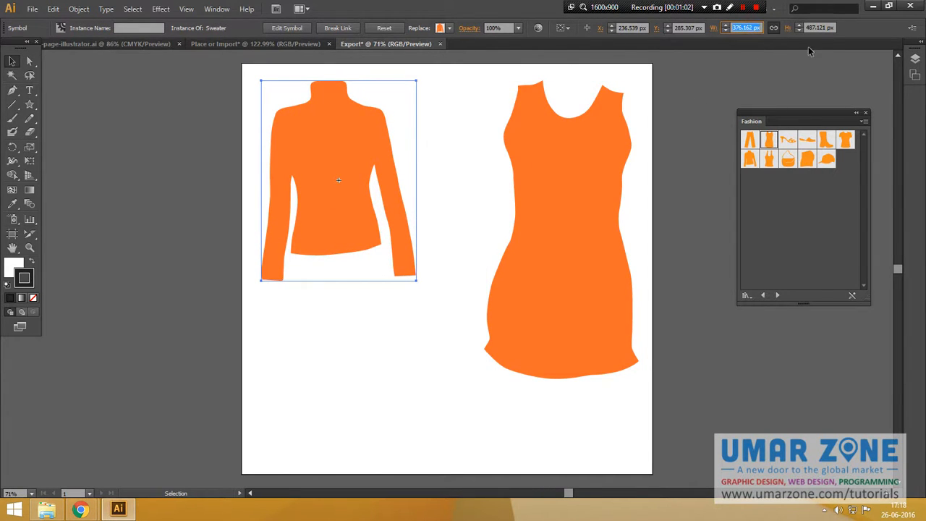
key("Tab")
key("ctrl+c")
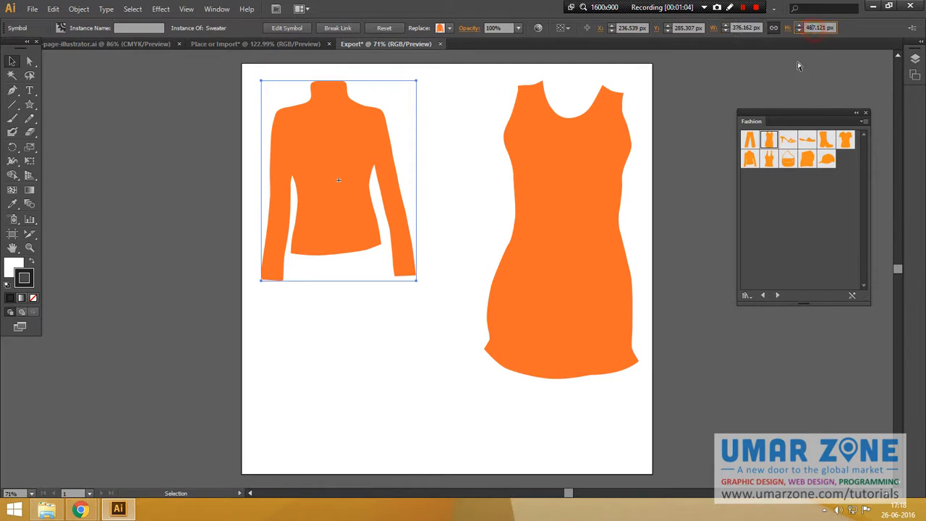
left_click(616, 140)
double_click(819, 29)
key("ctrl+v")
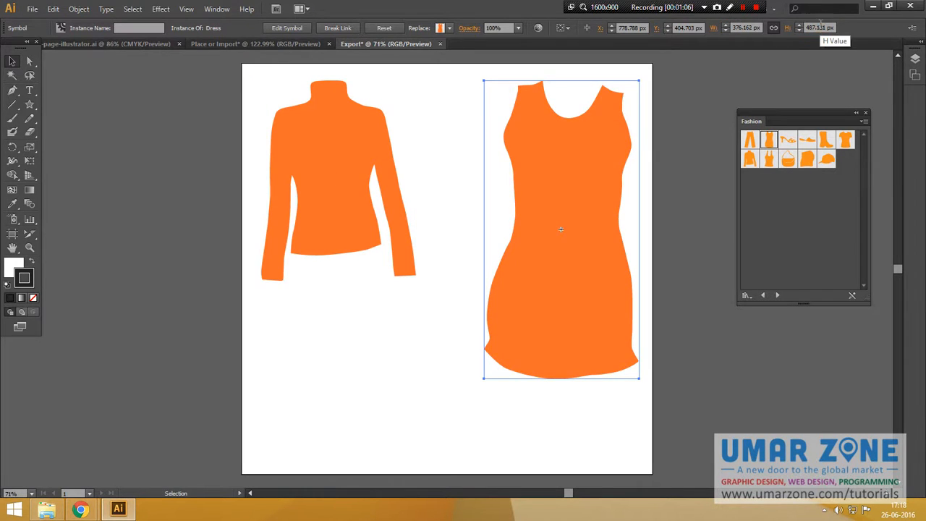
key("Return")
Top-align the dress with the sweater and shift the sweater slightly to the right.
left_click(339, 160, "shift")
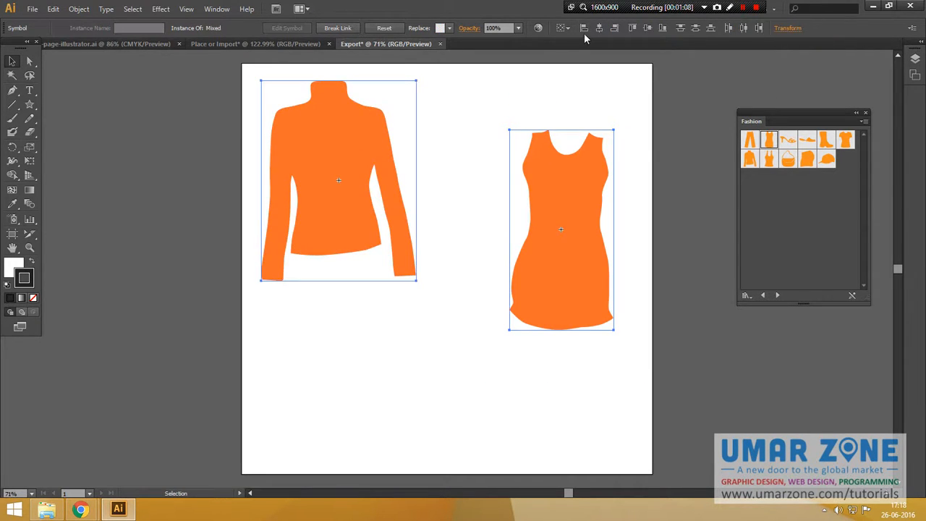
left_click(569, 28)
left_click(583, 38)
left_click(540, 341)
left_click_drag(404, 197, 427, 196)
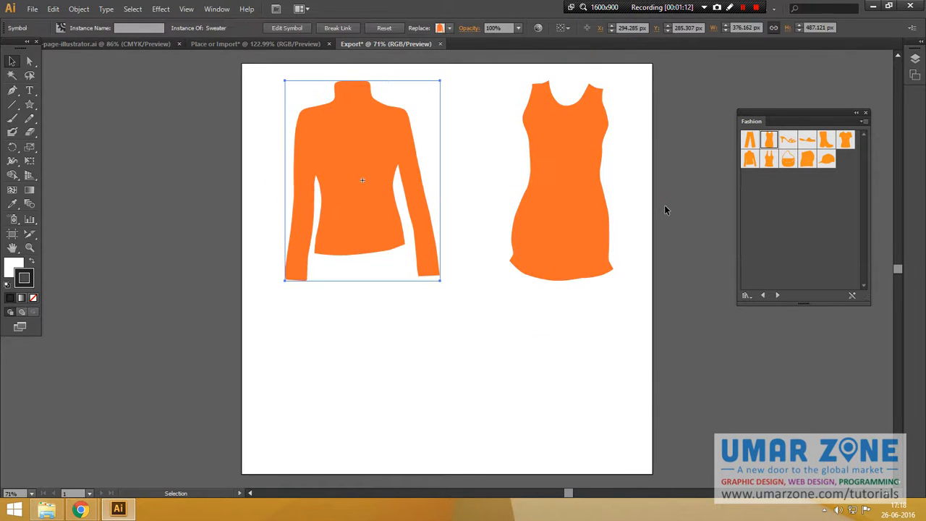
Place a Handbag symbol below the sweater, set its height to 487.121 px, and reposition it.
left_click(666, 210)
left_click_drag(788, 160, 384, 367)
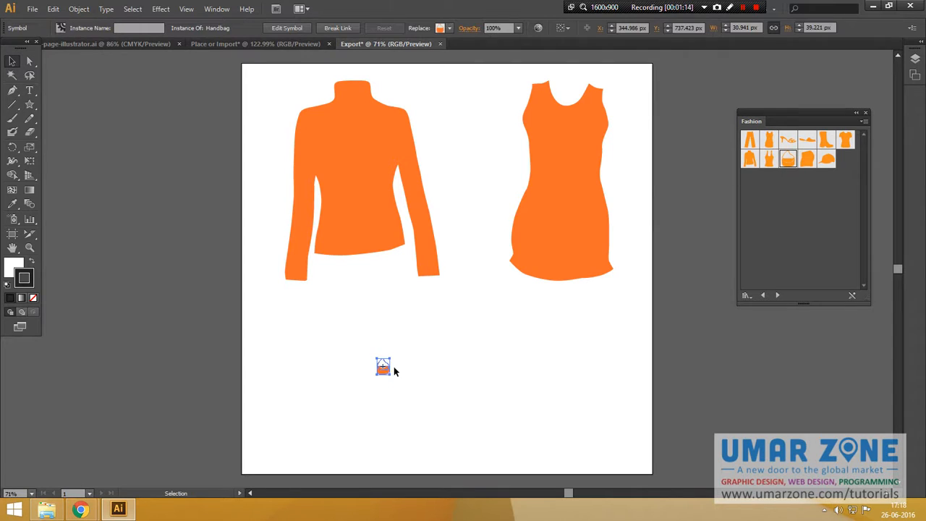
key("e")
double_click(813, 28)
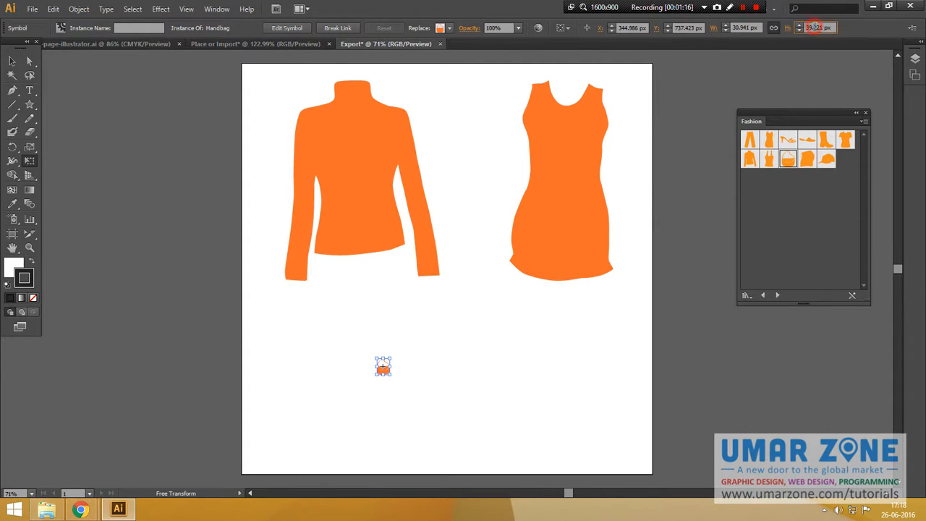
type("487.12 px")
key("Return")
key("v")
left_click(479, 349)
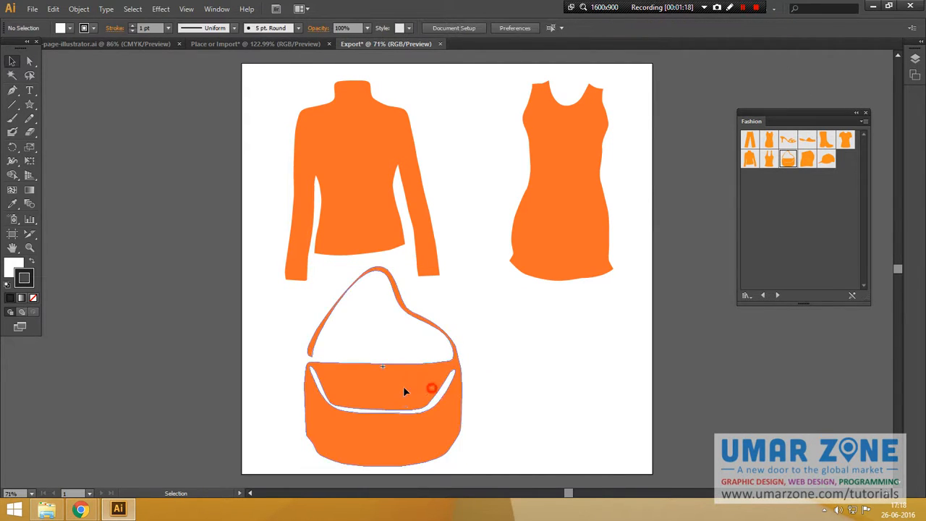
left_click_drag(428, 388, 399, 392)
Try placing a Hat symbol at 487.121 px height, then undo it.
left_click_drag(830, 160, 580, 364)
double_click(814, 28)
key("ctrl+v")
key("Return")
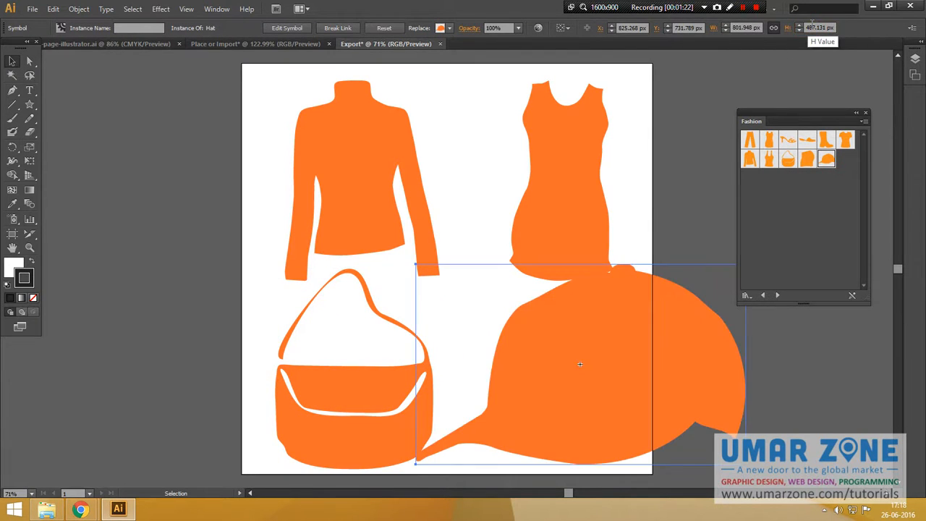
key("ctrl+z")
key("ctrl+z")
Place a Tank Top symbol below the dress and set its height to 487.121 px.
left_click_drag(770, 165, 591, 387)
double_click(816, 28)
key("ctrl+v")
key("Return")
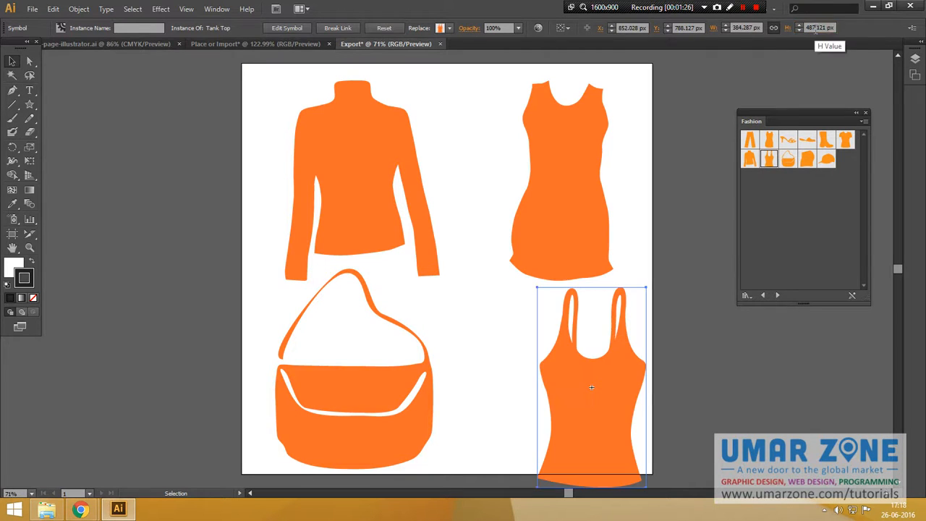
Delete the handbag from the artboard.
left_click(372, 355)
key("Delete")
left_click_drag(748, 166, 428, 366)
key("Delete")
Place a Pants symbol below the sweater and set its height to 487.121 px.
left_click_drag(749, 145, 361, 355)
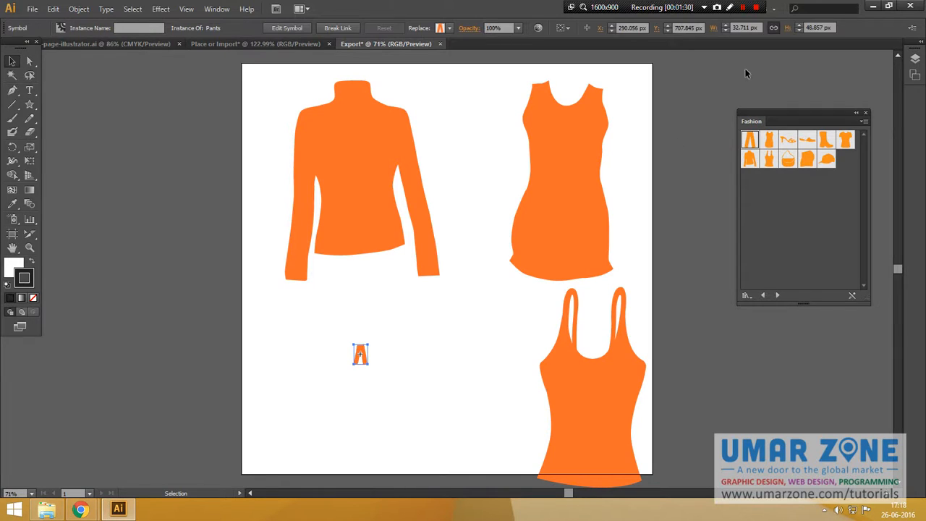
key("ctrl+v")
key("Return")
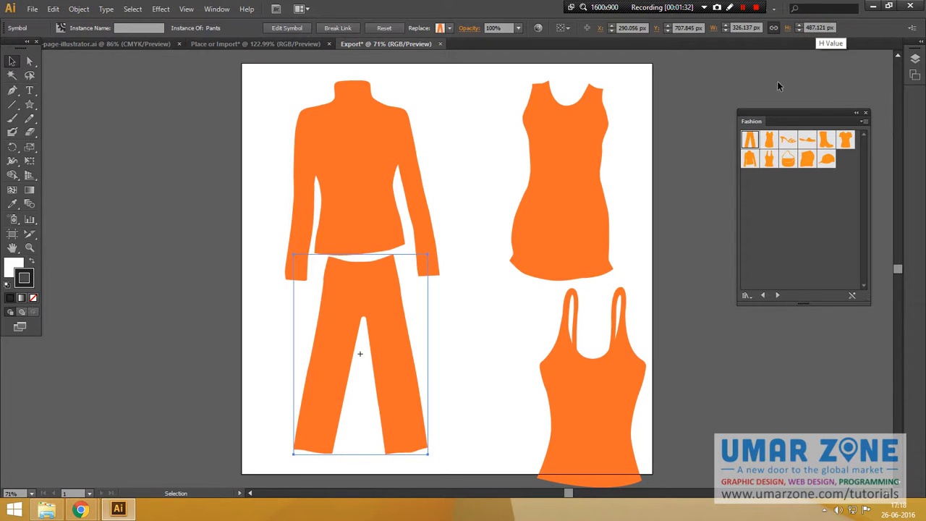
Move the pants slightly down beneath the sweater.
left_click(658, 200)
left_click(344, 208)
left_click(355, 311, "shift")
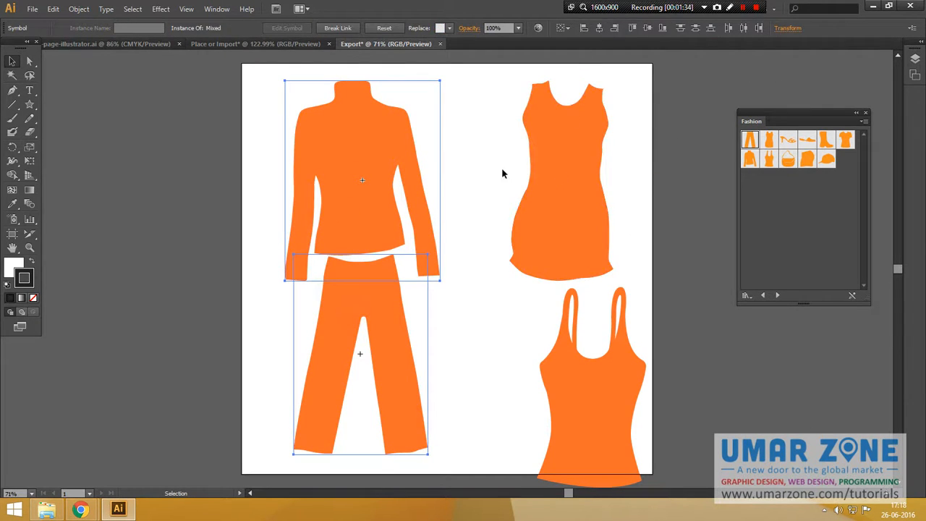
left_click(462, 183)
left_click(360, 360)
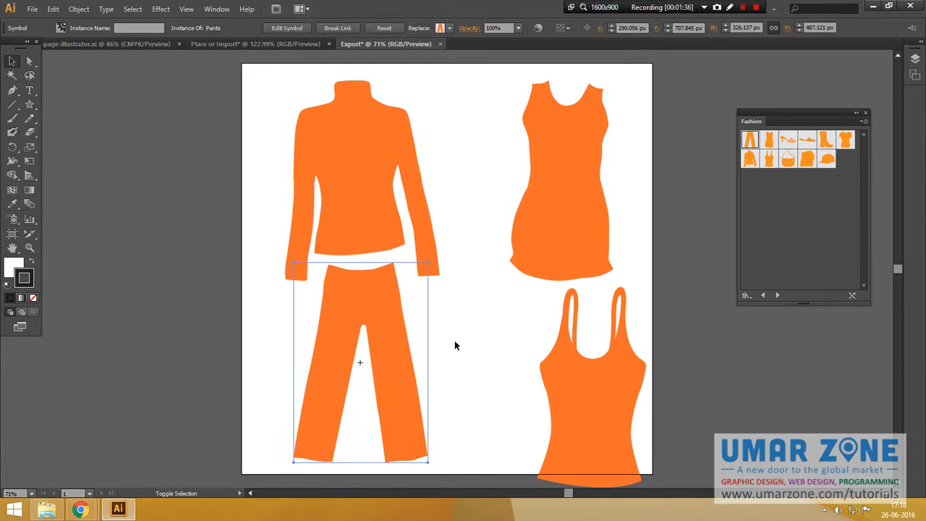
Horizontally center-align the dress and the tank top with each other.
left_click(581, 365)
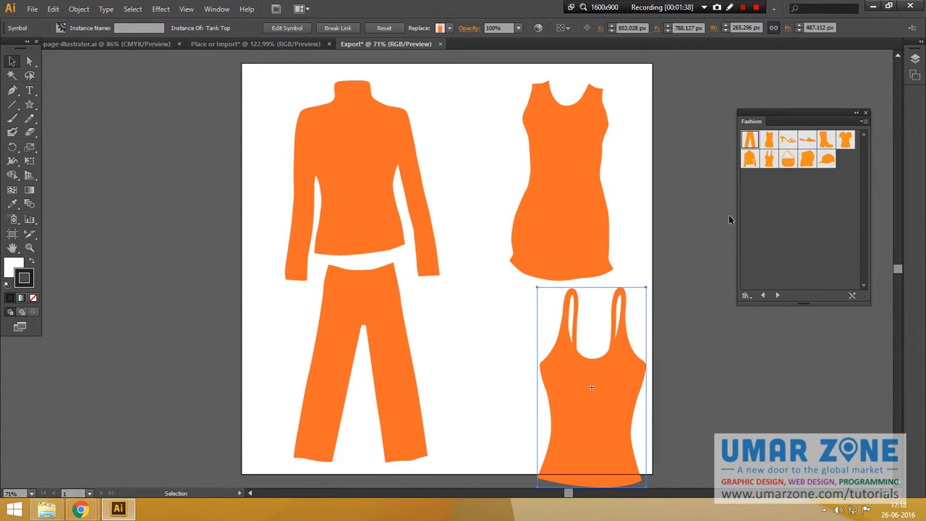
left_click(576, 201, "shift")
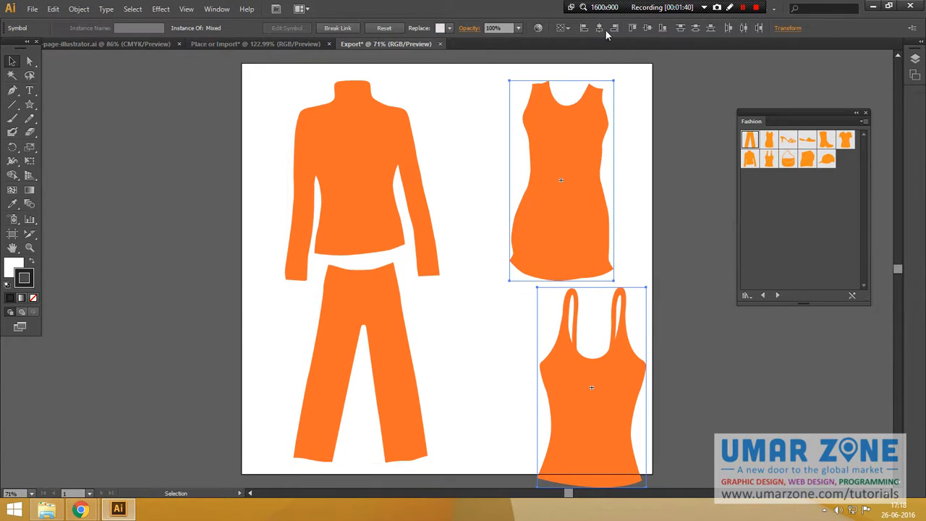
left_click(604, 29)
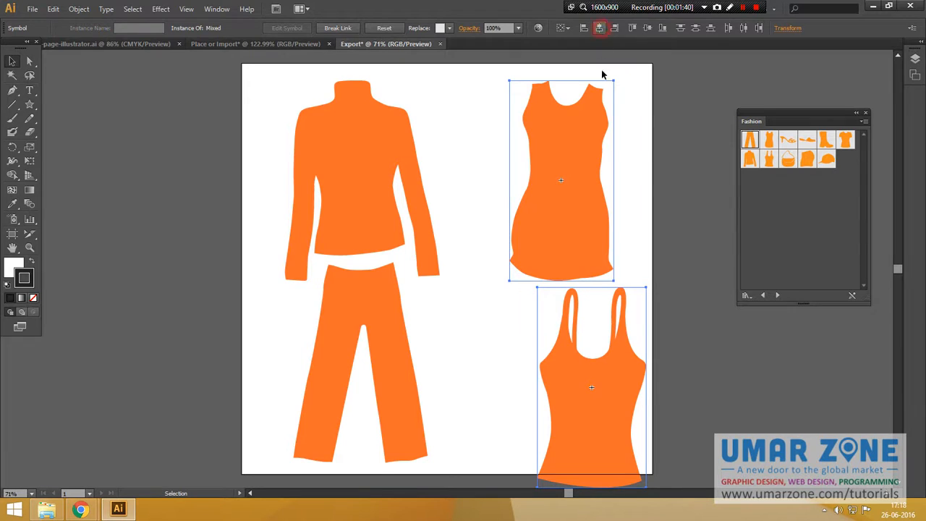
left_click(471, 316)
Scale all four garments down together with Free Transform and move them up to fit the artboard.
left_click(673, 189)
left_click_drag(335, 467, 360, 447)
key("e")
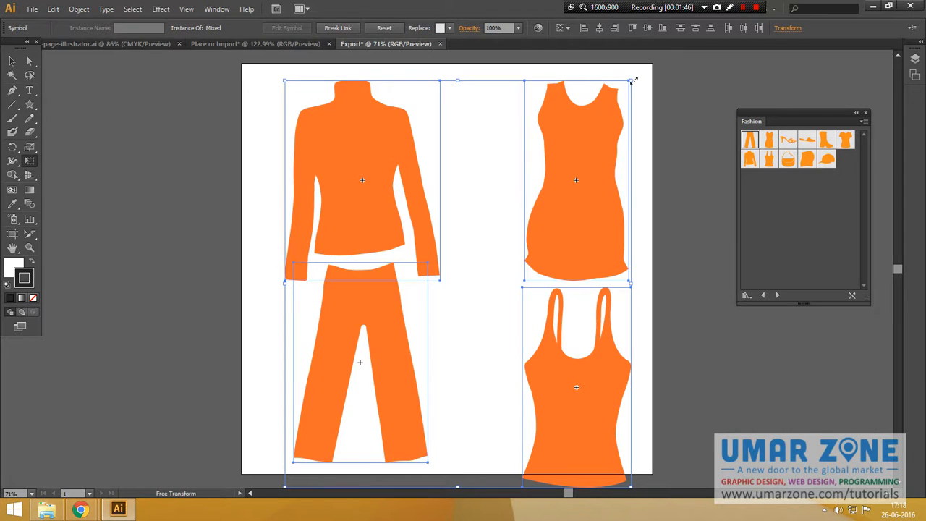
left_click_drag(630, 80, 583, 136)
key("v")
left_click_drag(558, 237, 574, 184)
left_click(645, 222)
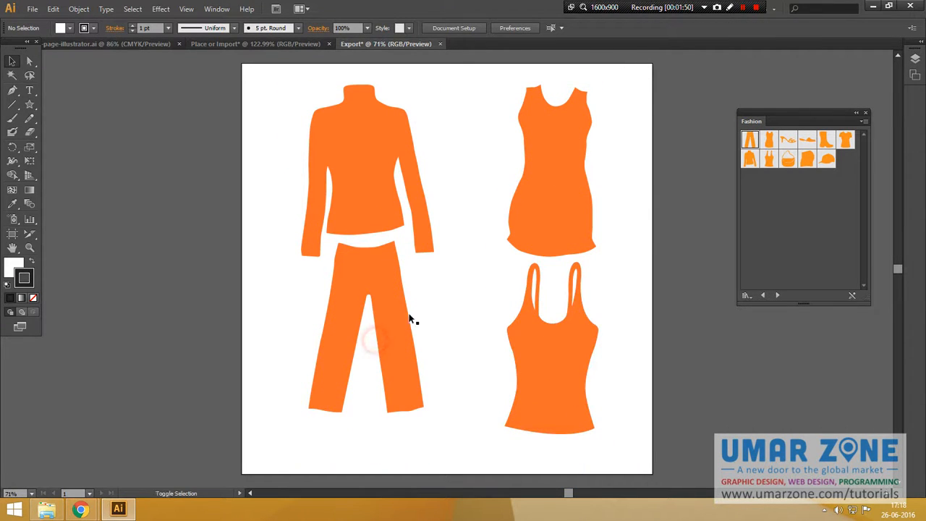
Adjust the pants and tank top positions so the bottom row sits evenly.
left_click_drag(403, 346, 402, 385)
left_click(551, 350, "shift")
left_click_drag(551, 351, 556, 367)
left_click(622, 361)
left_click_drag(378, 399, 386, 374)
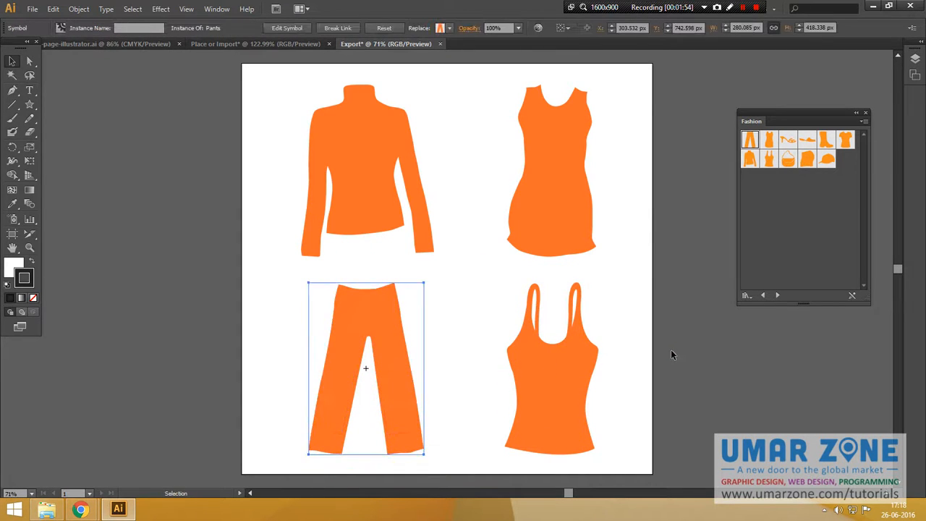
Select all garments and center them horizontally on the artboard.
left_click(671, 350)
key("ctrl+a")
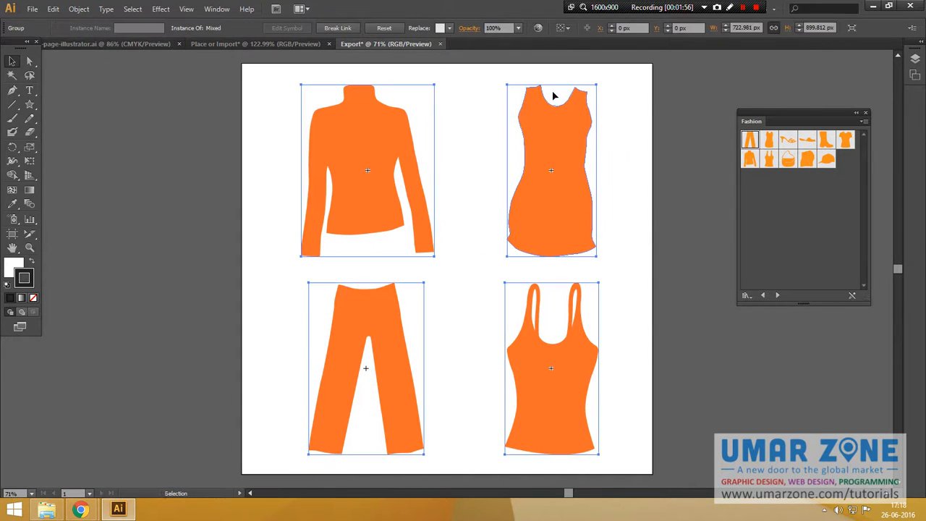
left_click(568, 29)
left_click(581, 69)
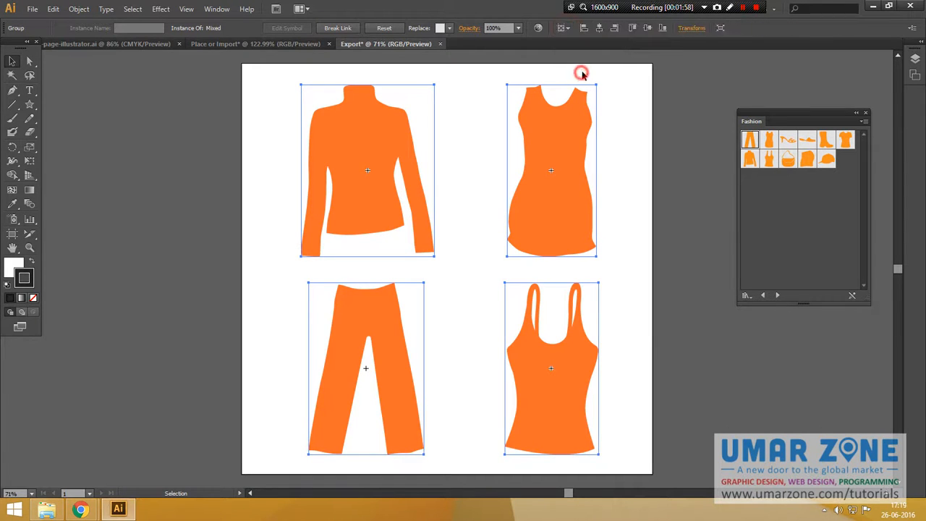
left_click(648, 27)
left_click(538, 269)
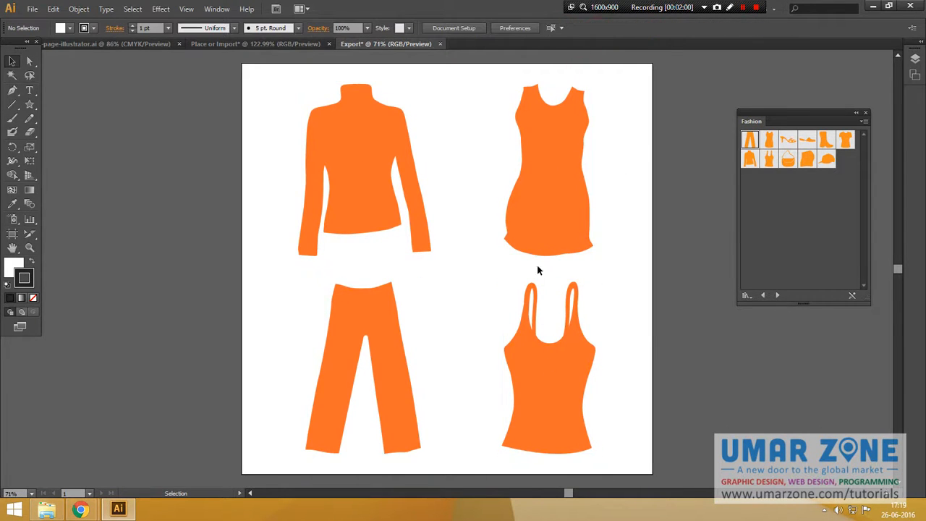
Save the document as Export in Adobe Illustrator format.
key("ctrl+s")
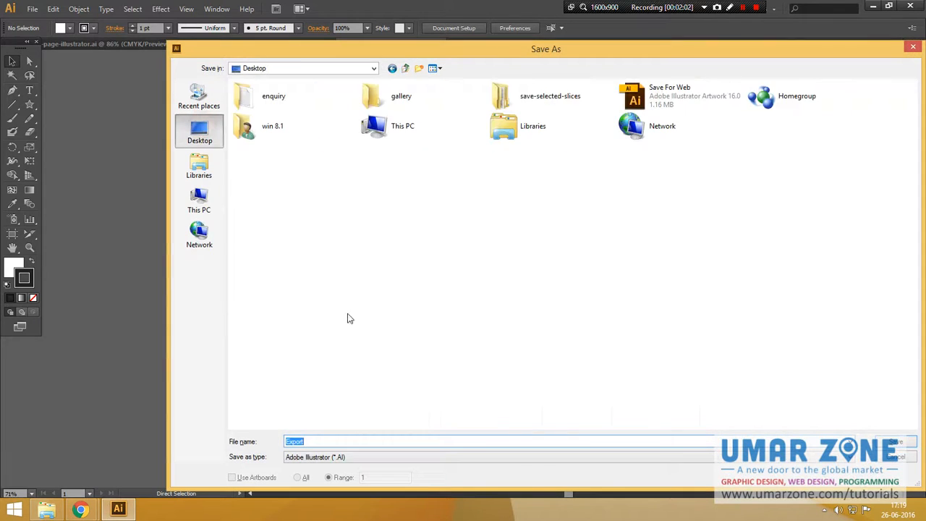
key("Return")
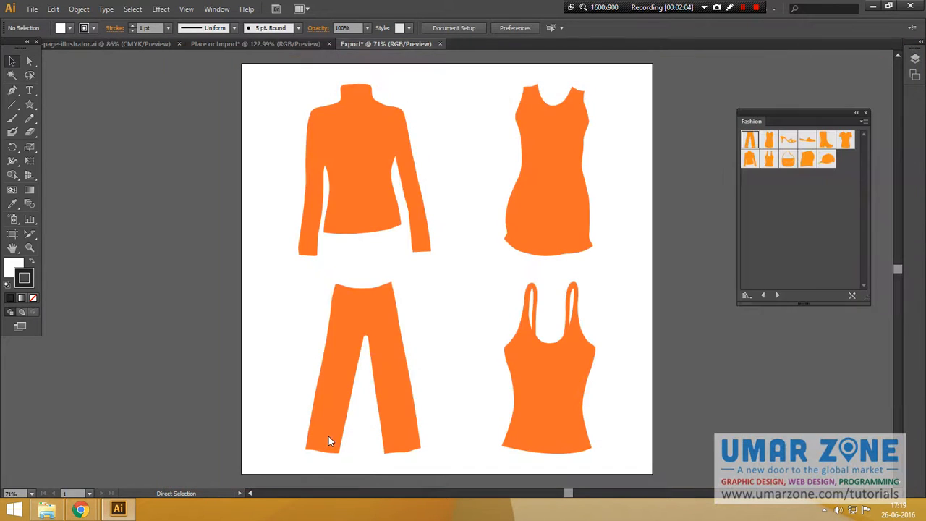
key("Return")
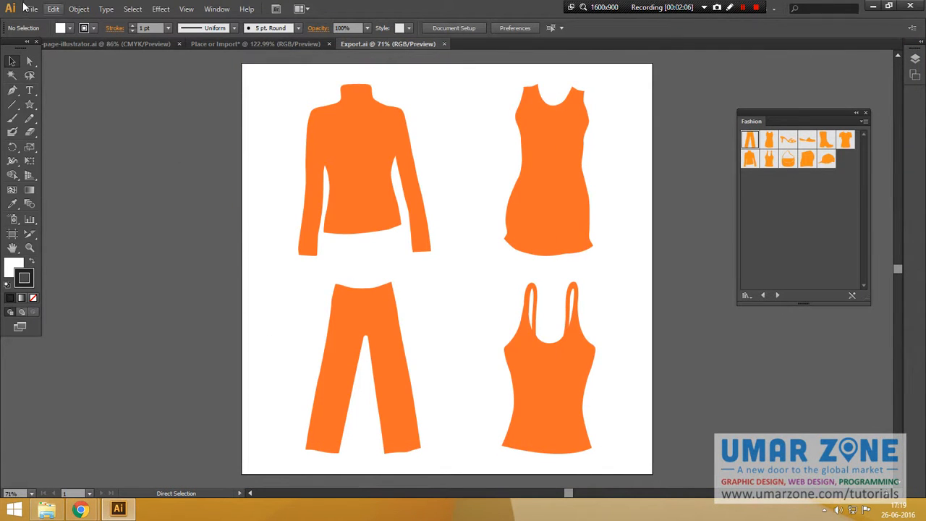
Start exporting the artwork and create a new folder named exported-gallery on the Desktop, then open it.
left_click(33, 10)
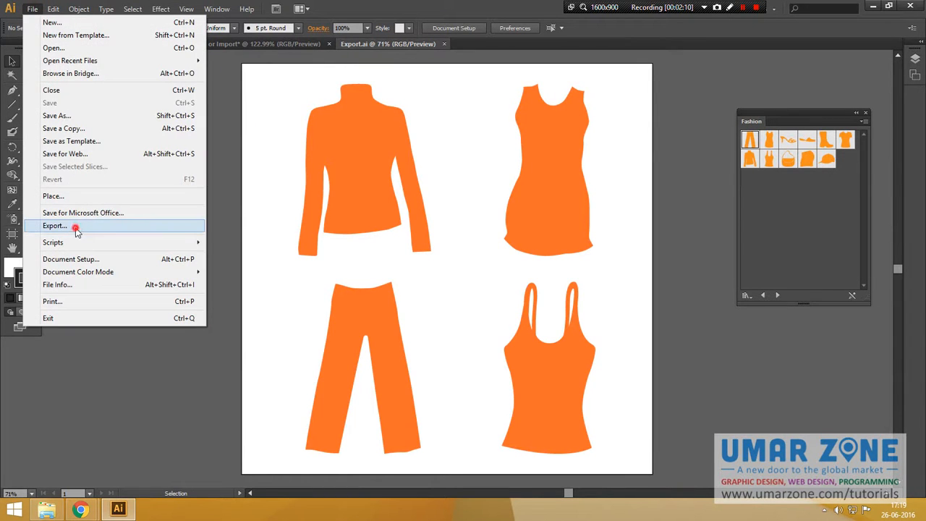
left_click(76, 226)
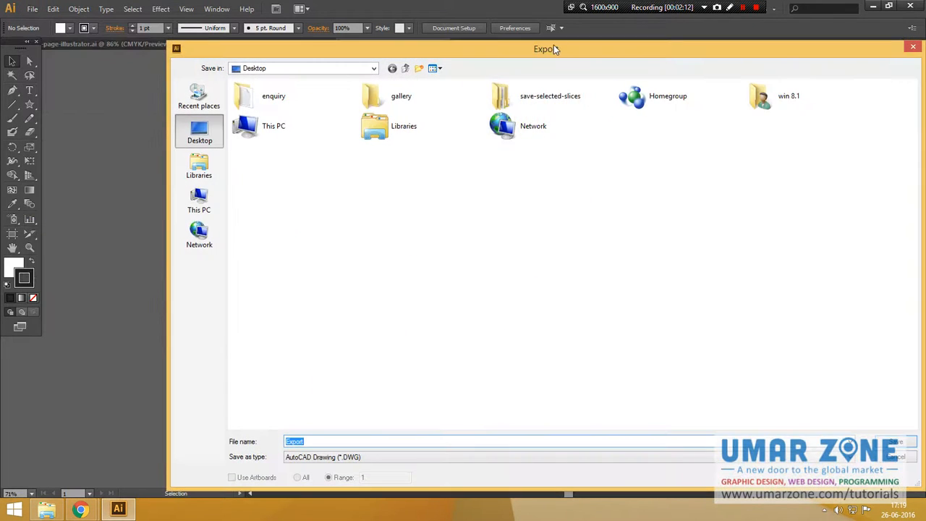
left_click_drag(552, 49, 522, 40)
right_click(388, 167)
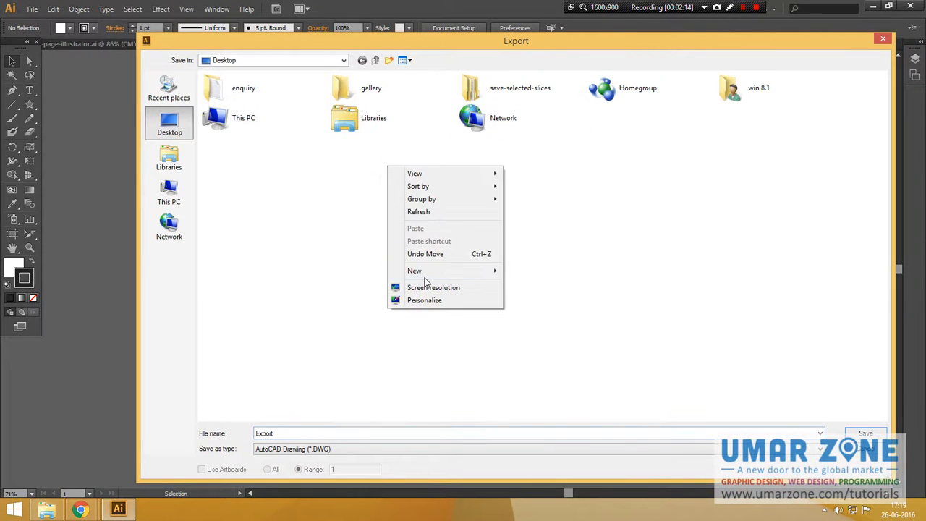
mouse_move(420, 270)
left_click(556, 269)
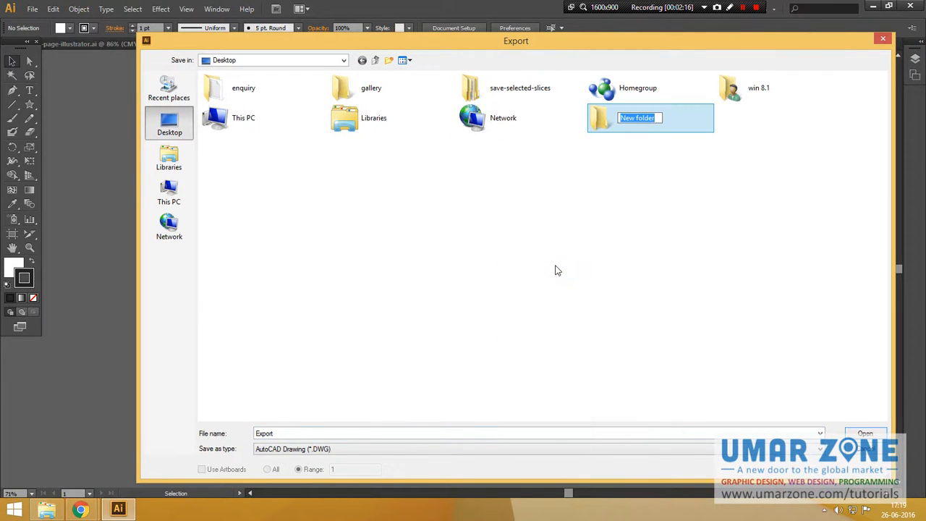
type("exported-galle")
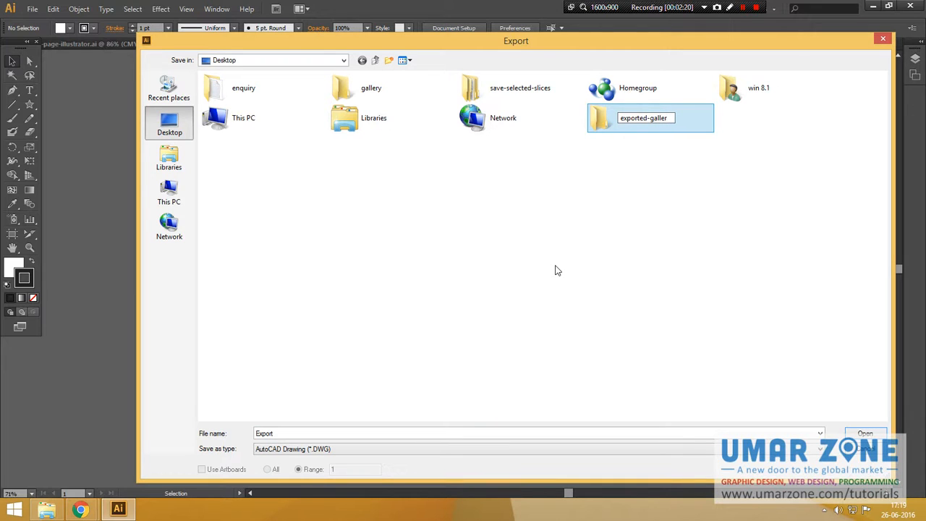
key("Return")
key("Return")
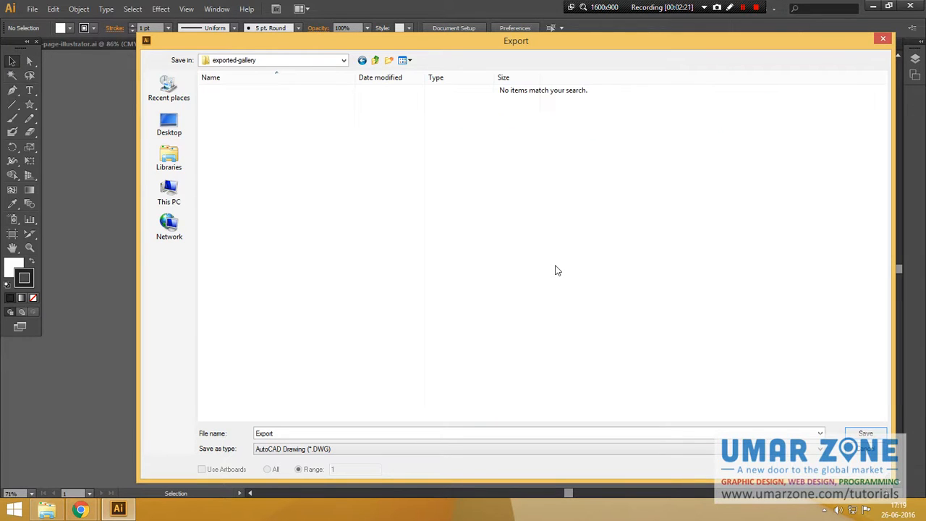
Export the file as Export in AutoCAD Drawing (DWG) format into the exported-gallery folder.
double_click(322, 432)
left_click_drag(533, 42, 473, 16)
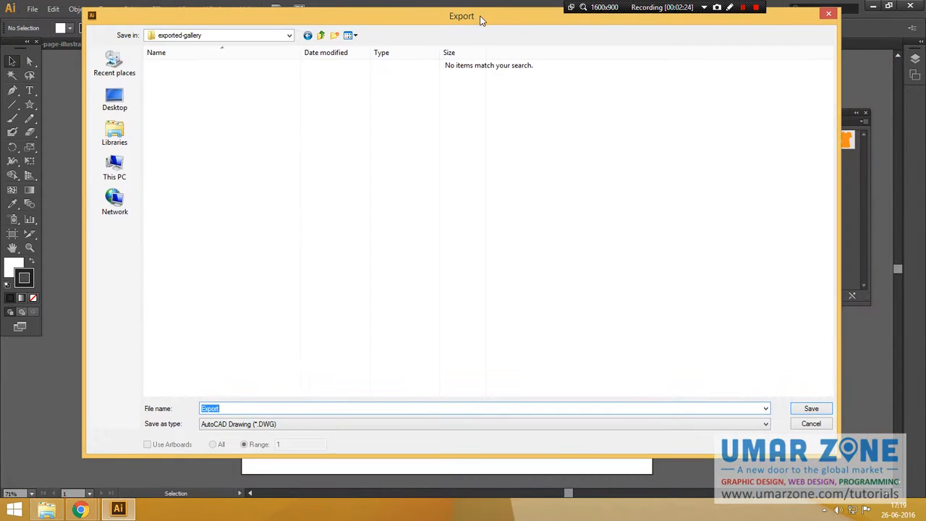
left_click(281, 425)
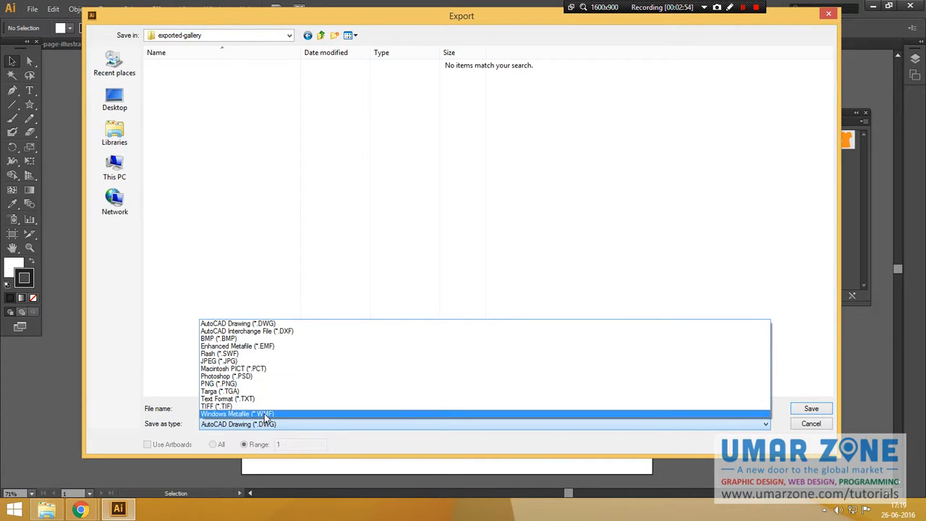
left_click(270, 325)
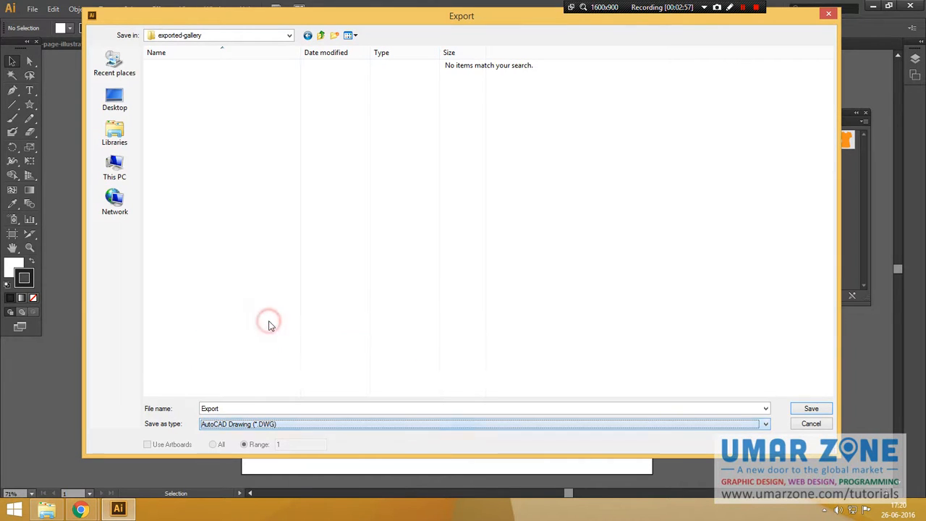
left_click(808, 408)
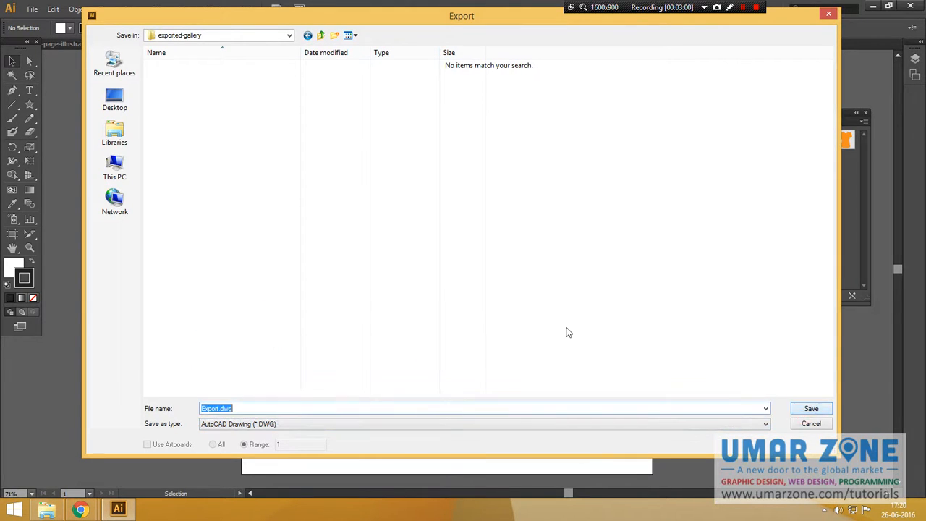
left_click(816, 407)
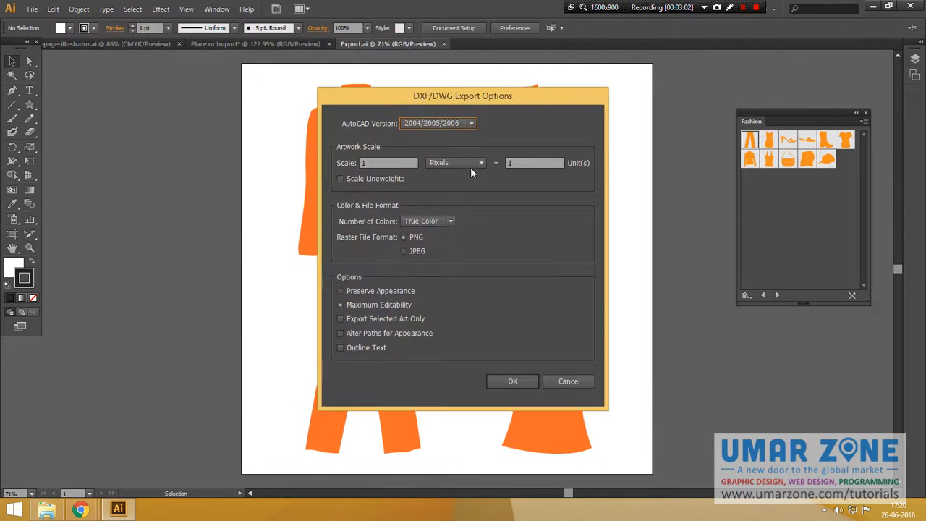
Set the DWG export options to AutoCAD version 2004/2005/2006 with Points as the artwork scale unit, and confirm.
left_click_drag(481, 101, 467, 149)
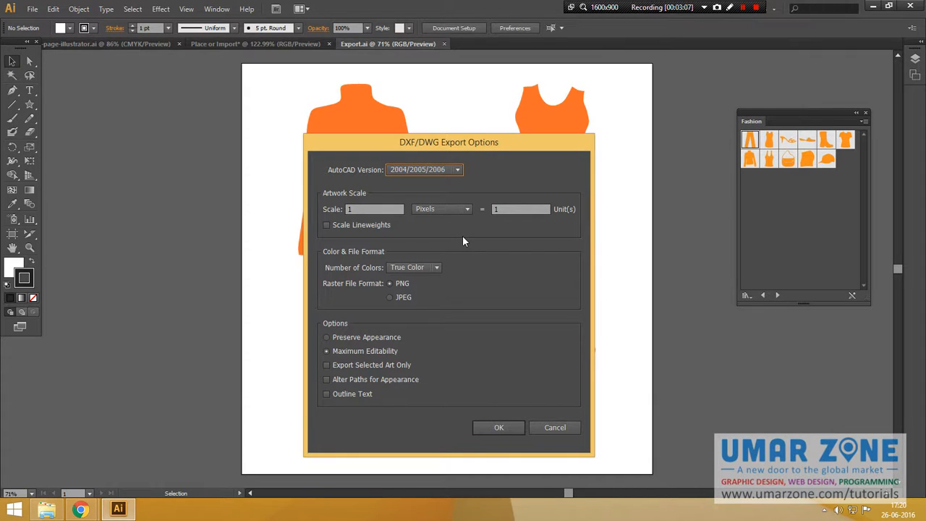
left_click(458, 171)
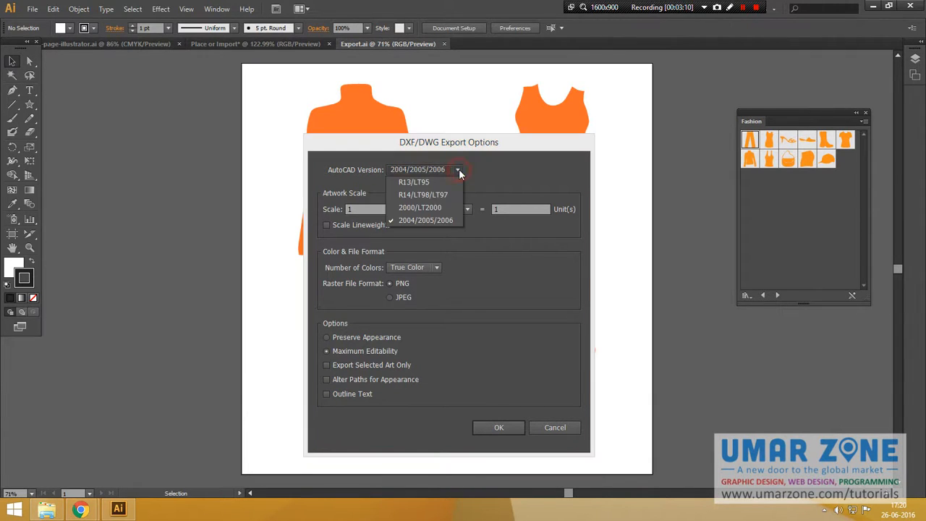
left_click(450, 225)
double_click(361, 209)
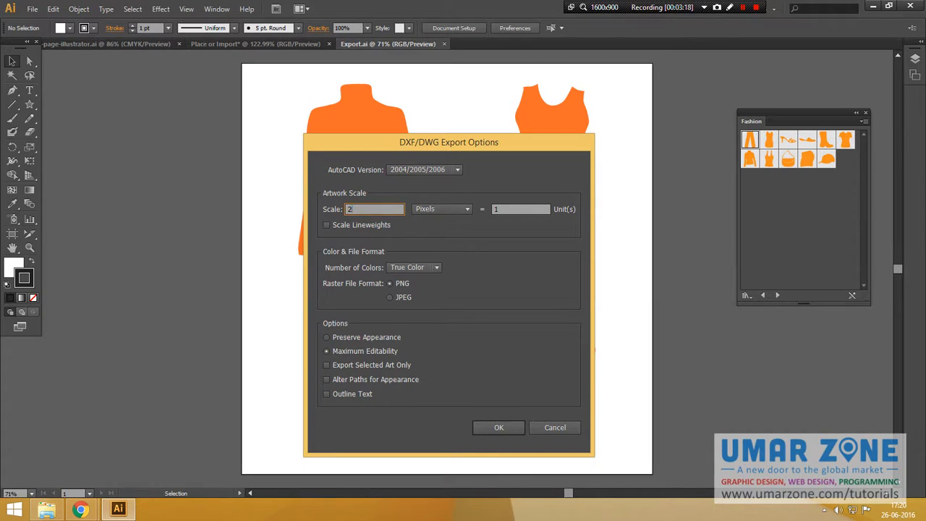
left_click(449, 209)
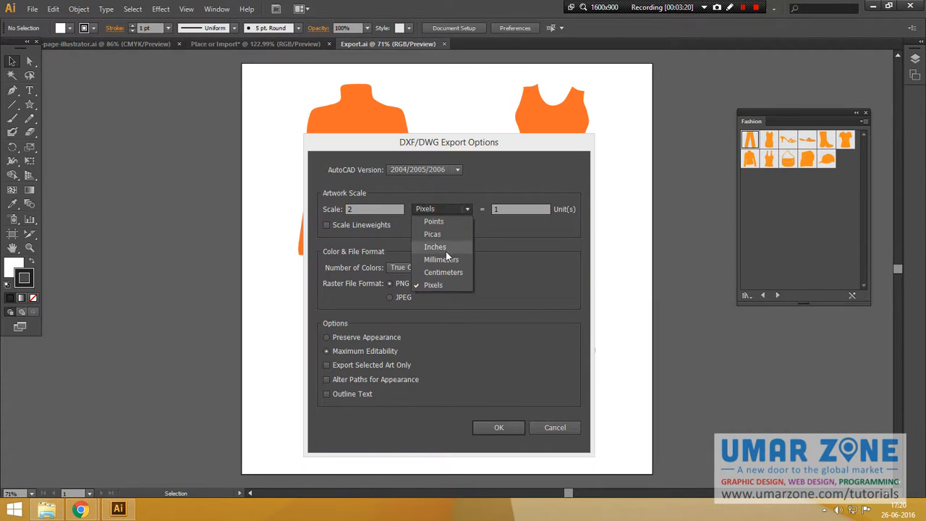
left_click(444, 253)
left_click(434, 212)
left_click(432, 234)
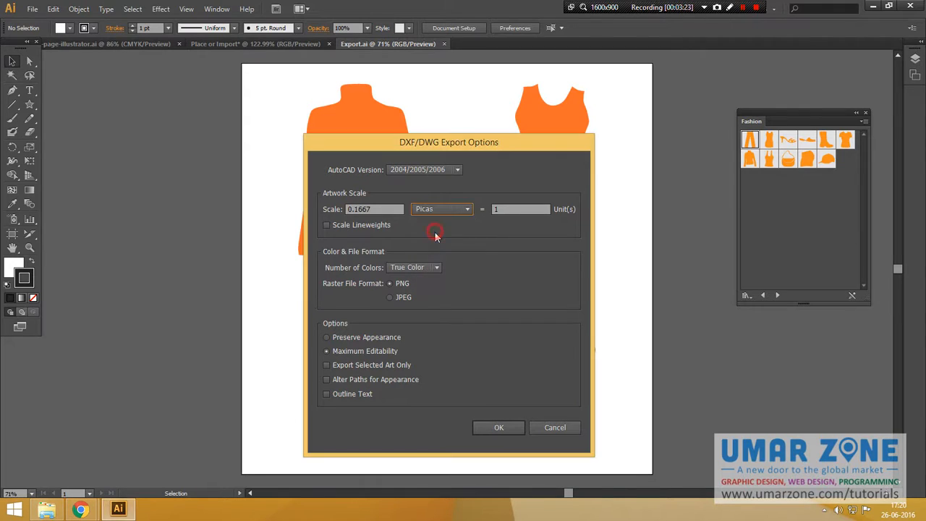
left_click(430, 213)
left_click(436, 223)
left_click_drag(426, 147, 325, 126)
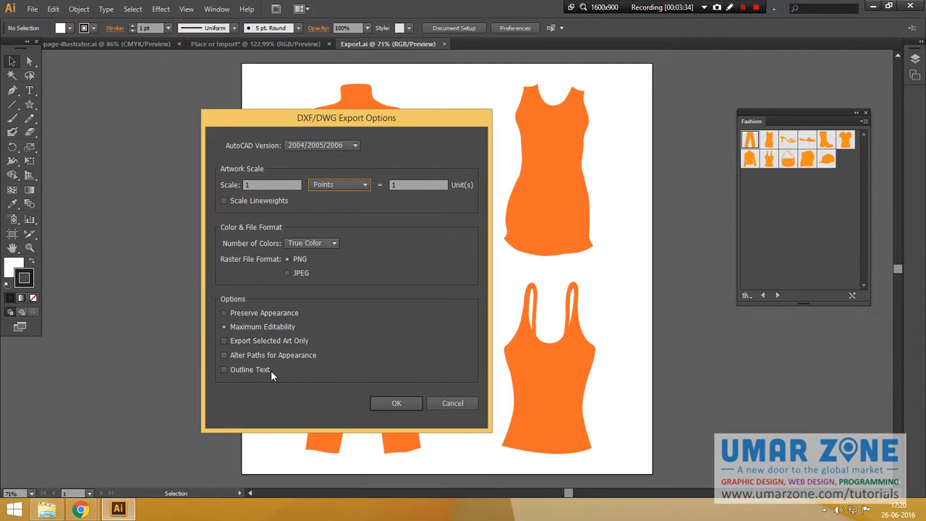
left_click(386, 403)
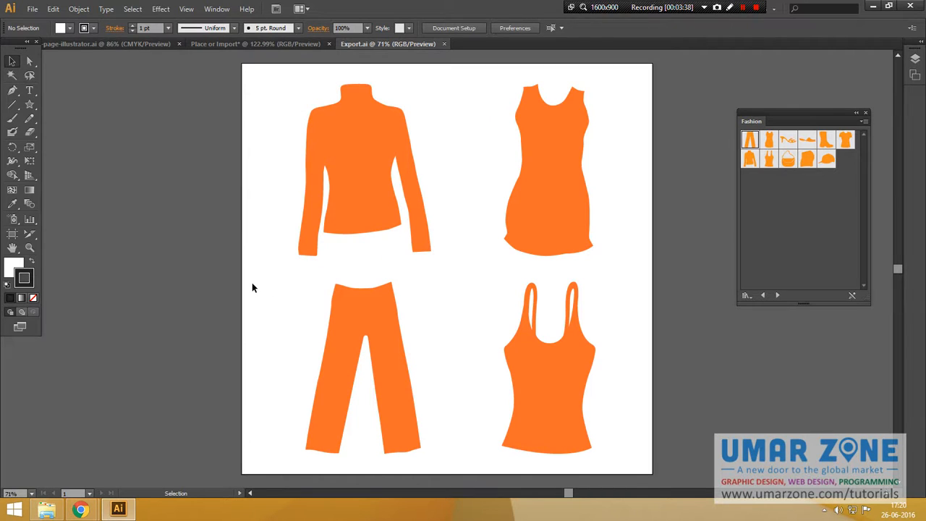
Open the exported-gallery folder on the desktop to check the exported DWG file, then return to the artwork.
key("super+d")
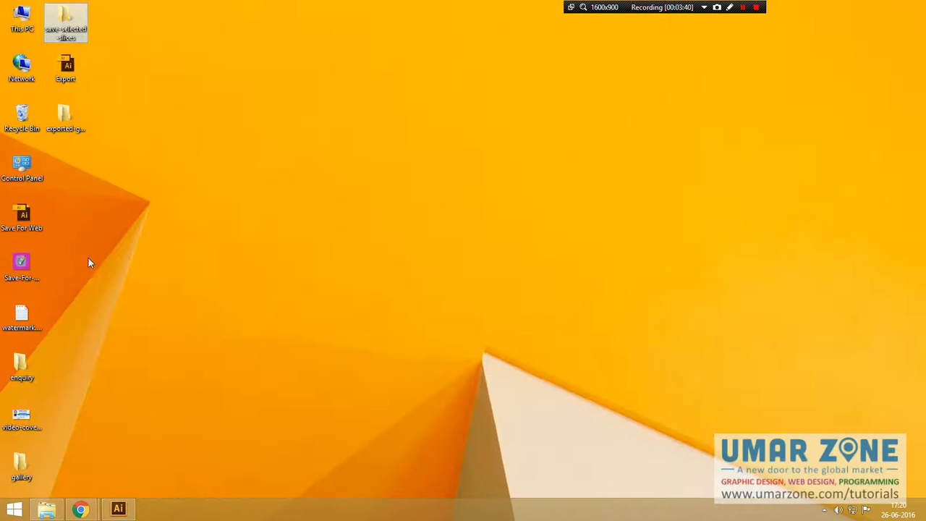
left_click(72, 120)
double_click(72, 120)
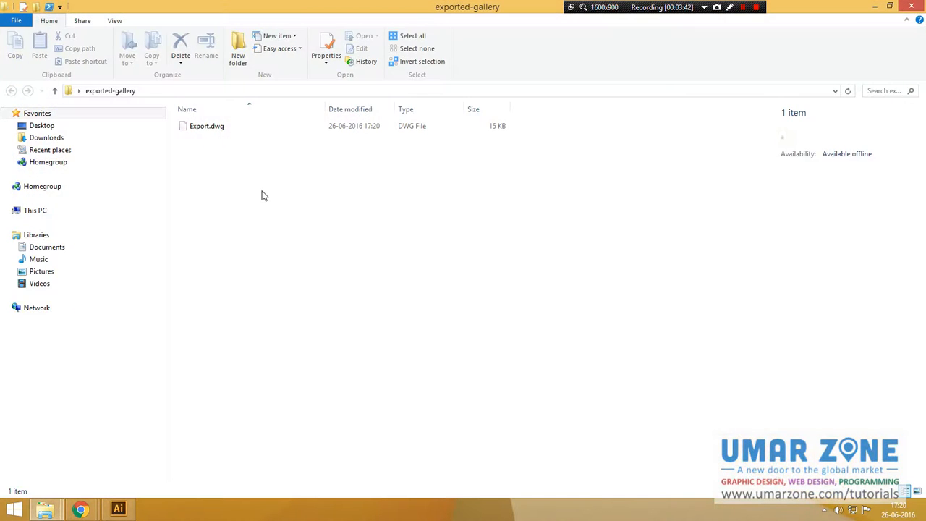
left_click(216, 128)
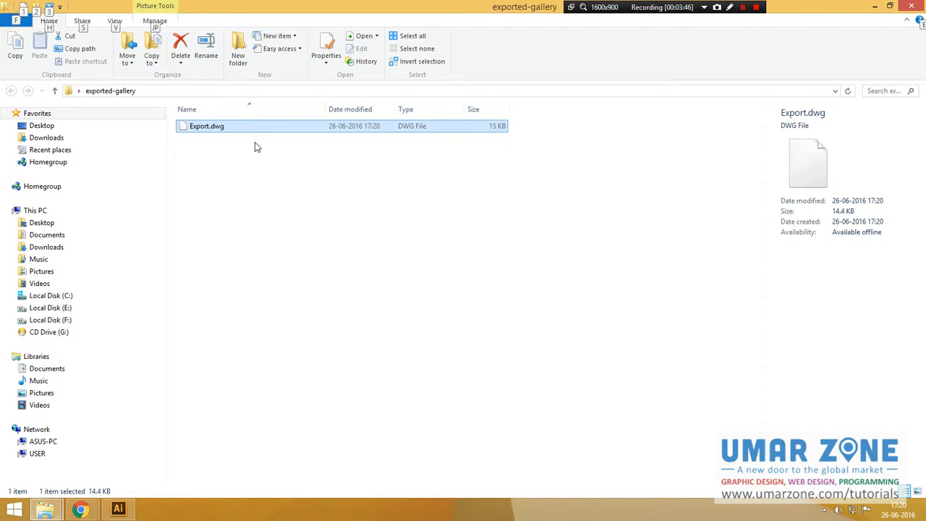
key("alt+Tab")
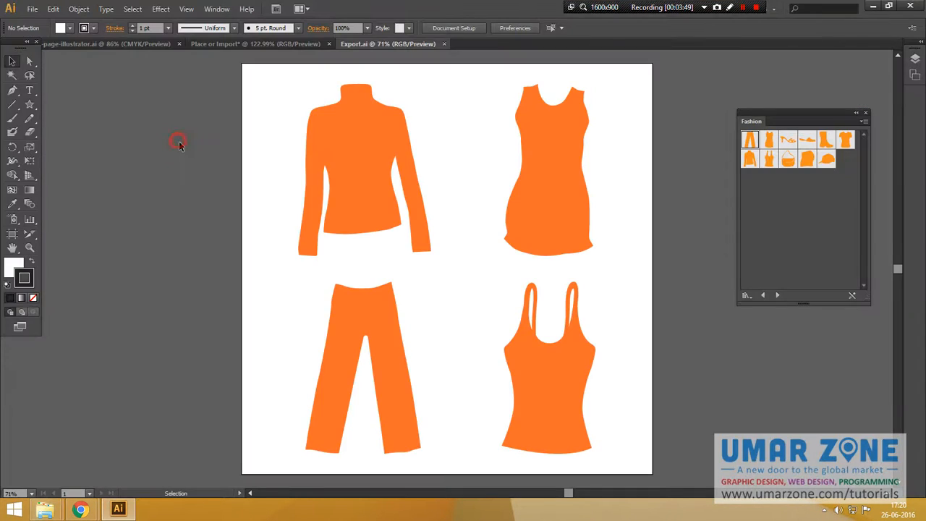
Export the artwork as an AutoCAD Interchange File (DXF) into the exported-gallery folder with default options.
left_click(33, 8)
left_click(73, 227)
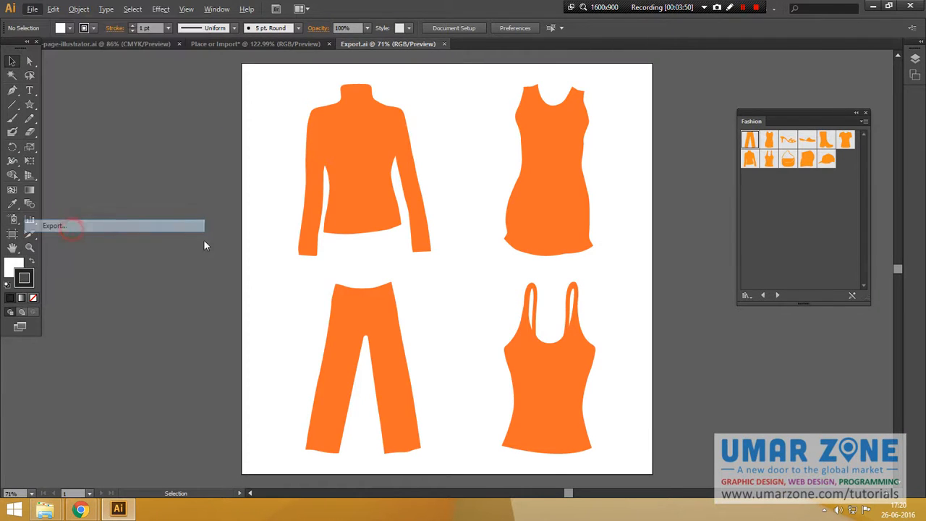
left_click(277, 424)
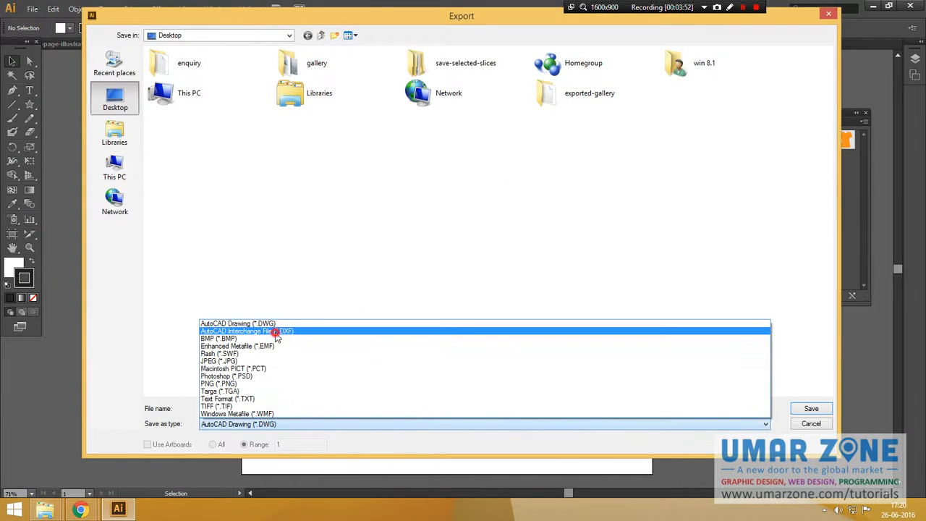
left_click(277, 332)
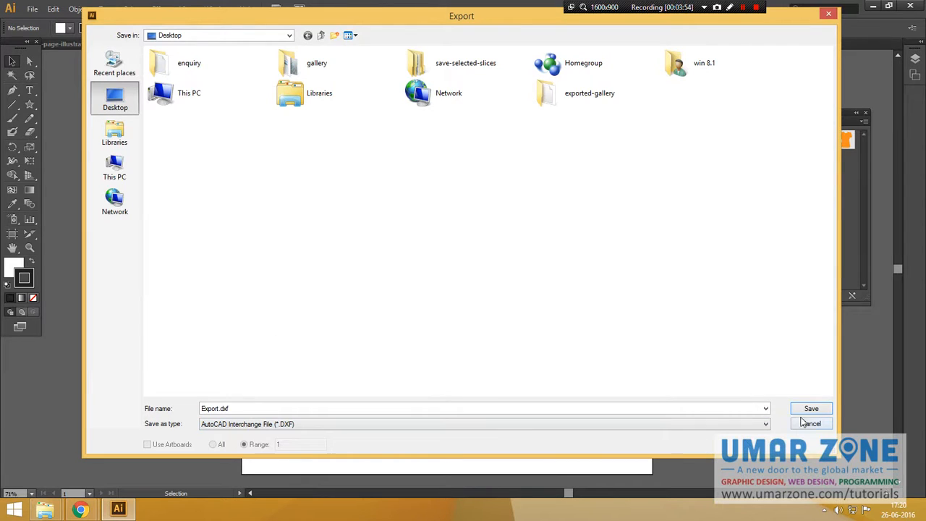
double_click(561, 94)
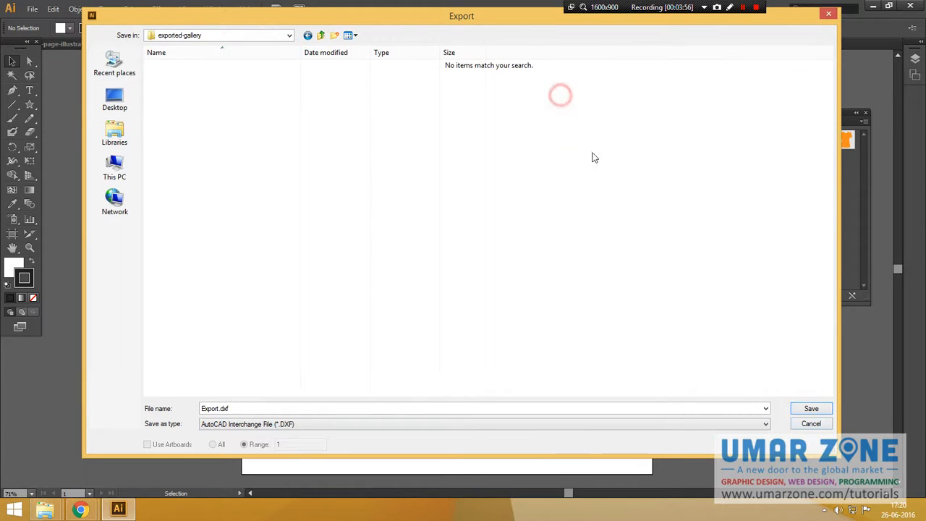
left_click(823, 408)
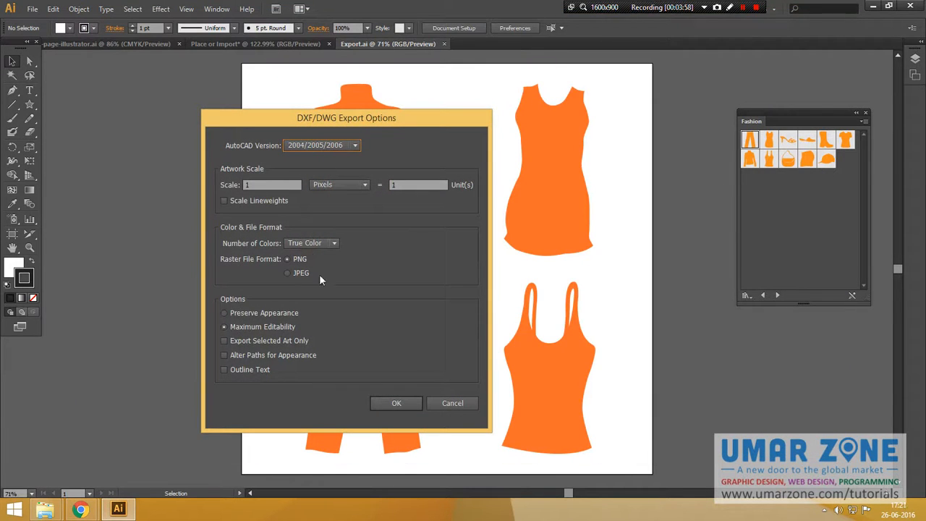
left_click(383, 405)
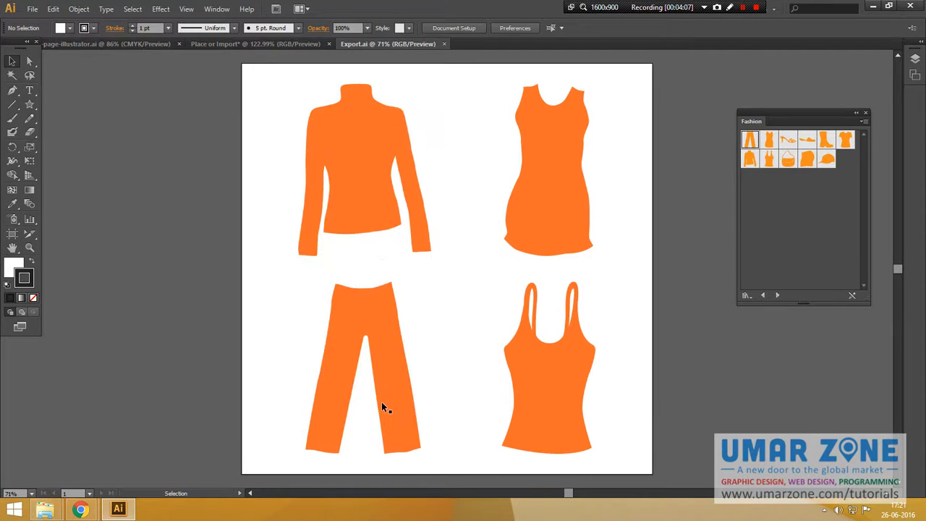
Switch to the exported-gallery folder to check the DXF file, then return to the artwork.
key("alt+Tab")
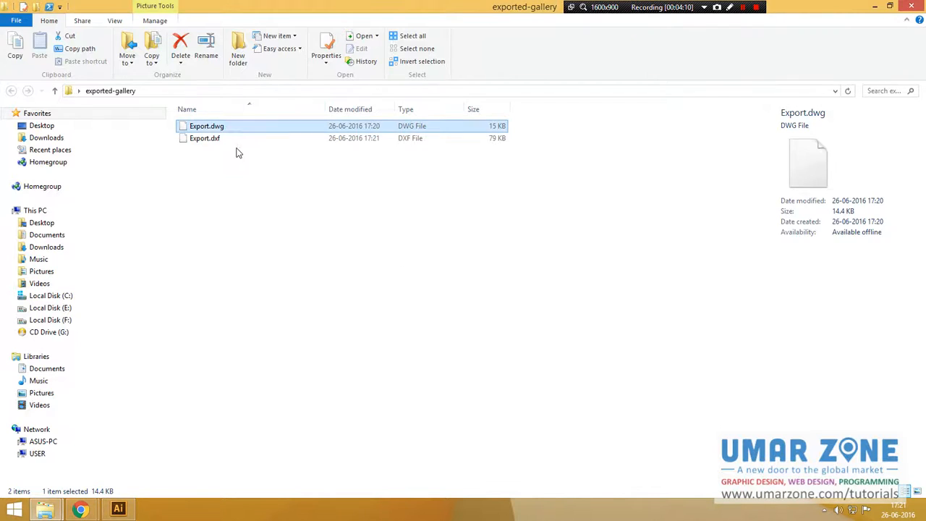
left_click(210, 139)
key("alt+Tab")
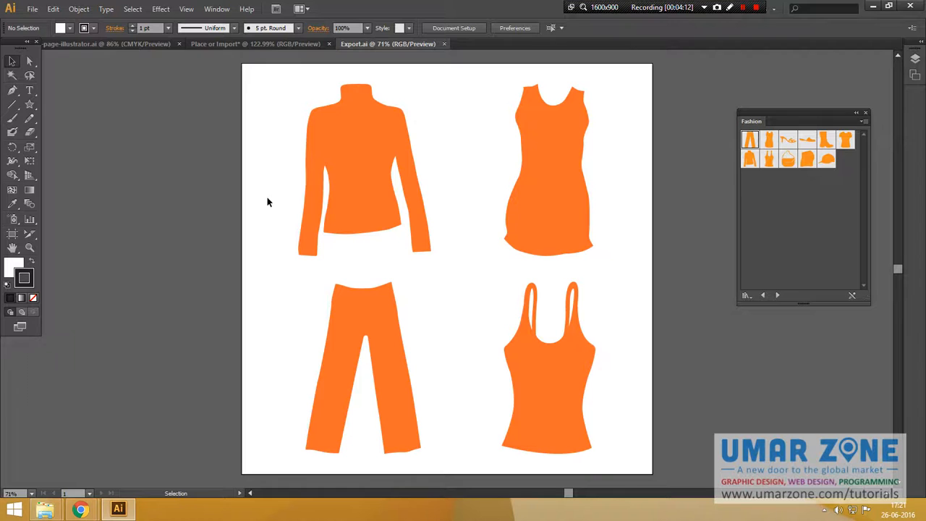
Export the artwork as a BMP file named Export.bmp to the Desktop.
left_click(32, 9)
left_click(51, 226)
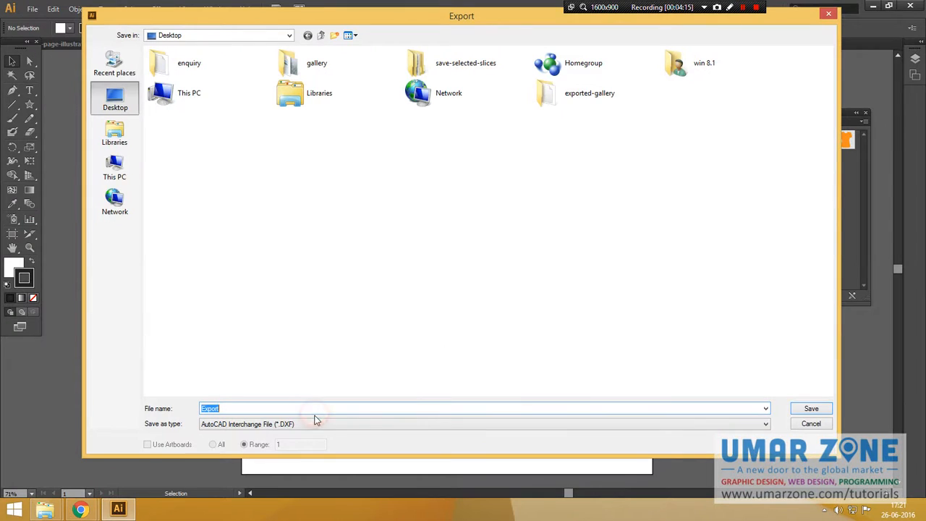
left_click(316, 424)
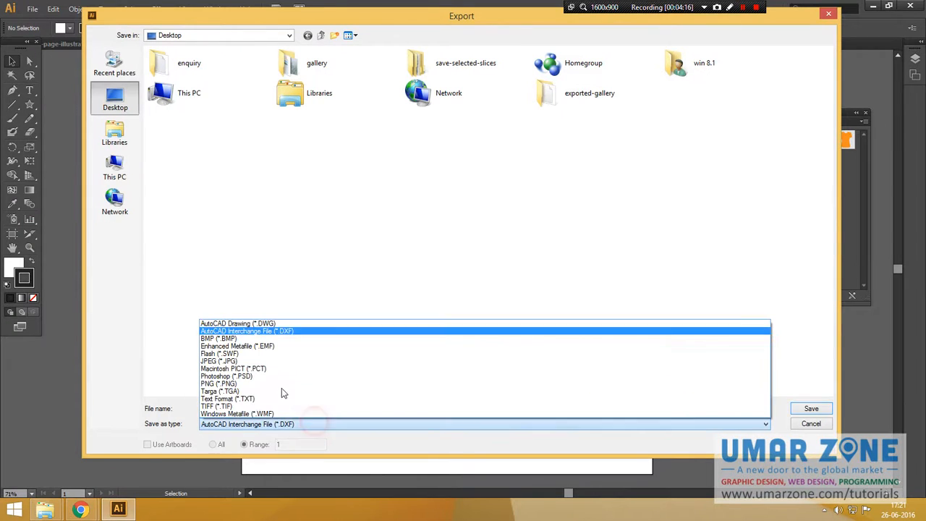
left_click(240, 339)
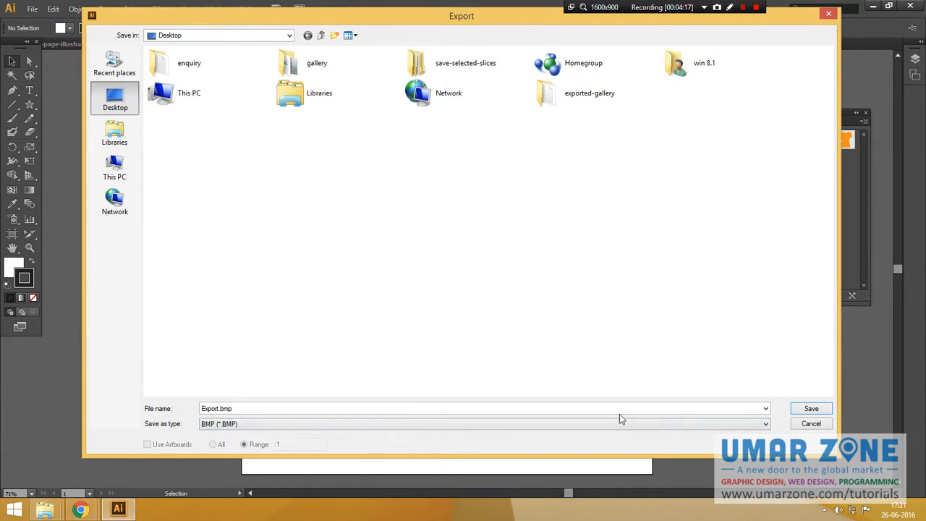
left_click(808, 411)
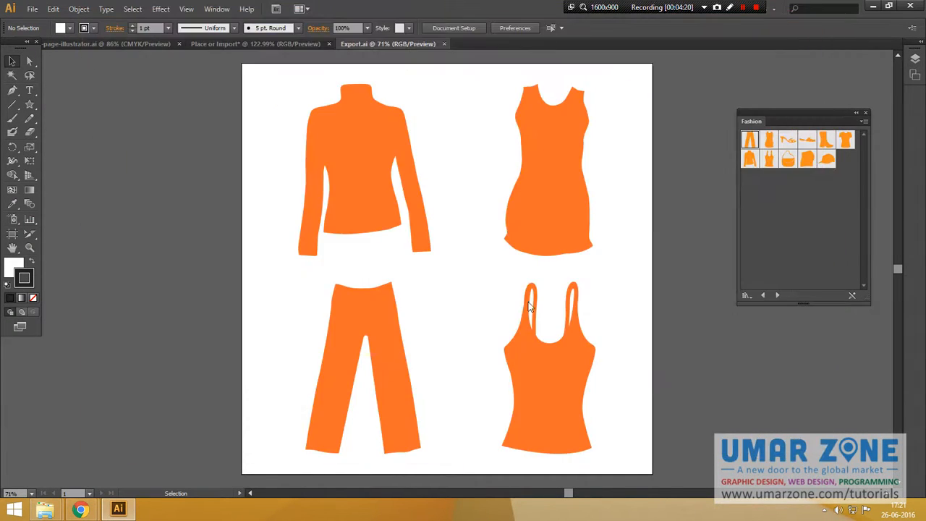
Review the rasterize colour model, resolution and anti-aliasing lists, keeping RGB, Screen (72 ppi) and Type Optimized (Hinted), and confirm.
left_click(472, 224)
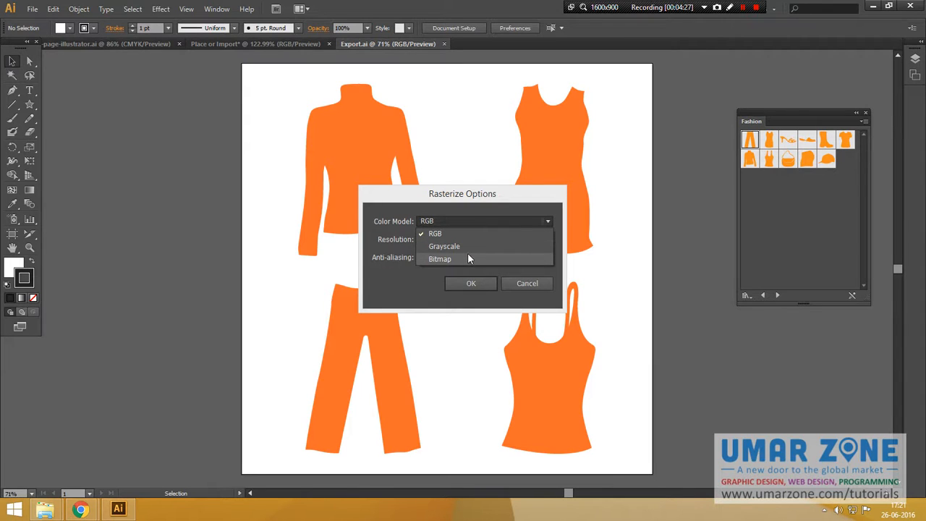
left_click(477, 205)
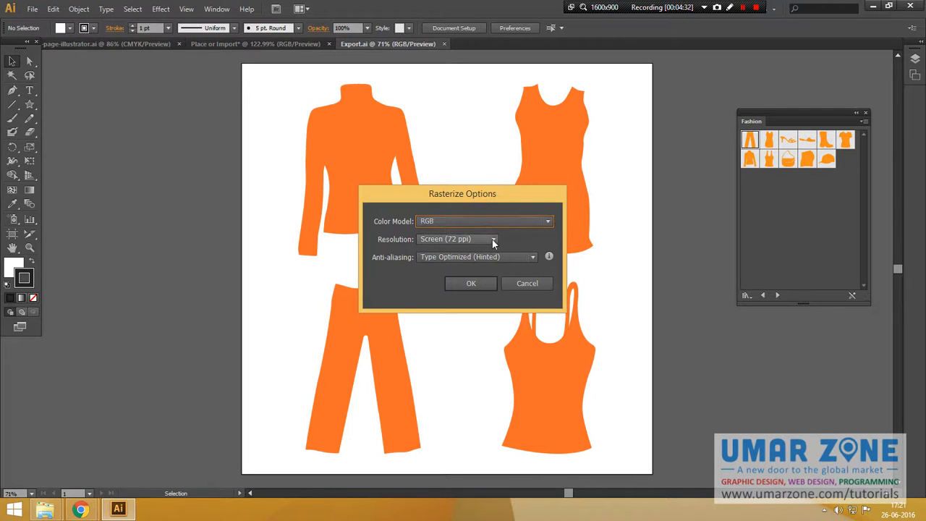
left_click(493, 240)
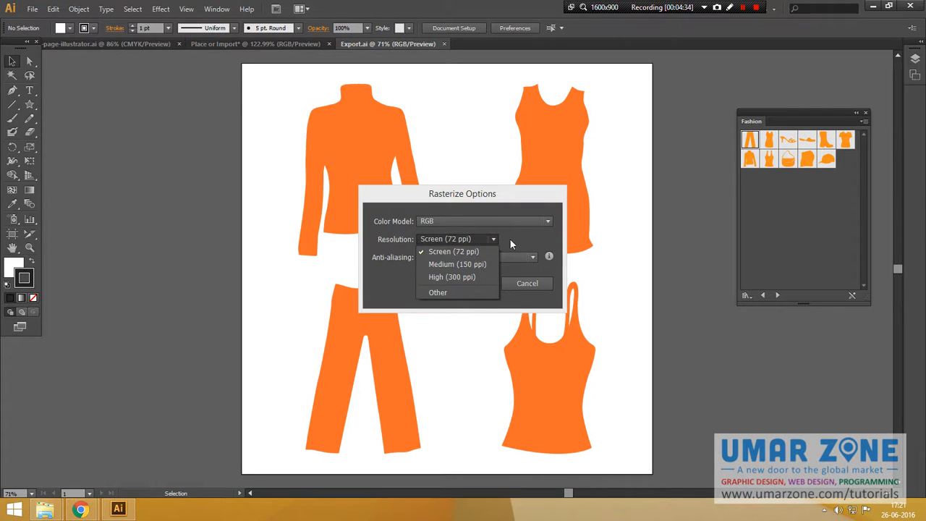
left_click(510, 253)
left_click(524, 257)
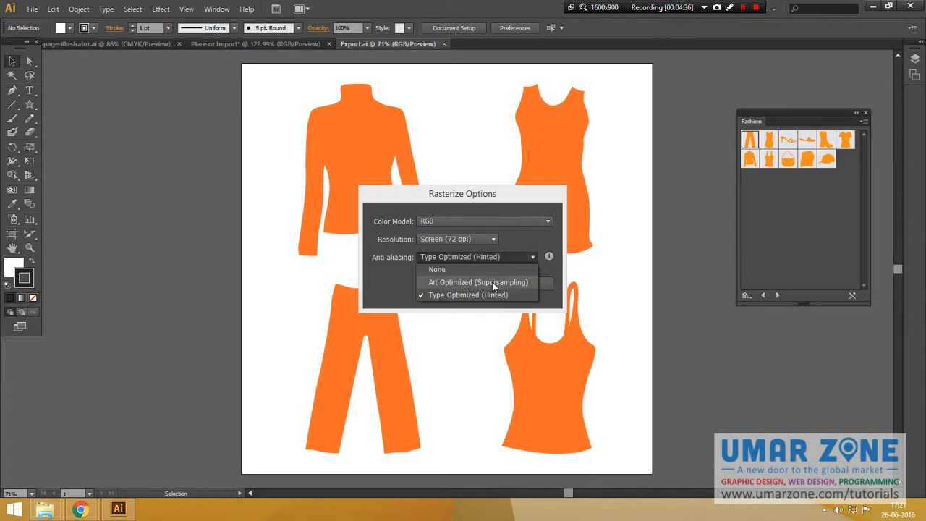
left_click(394, 286)
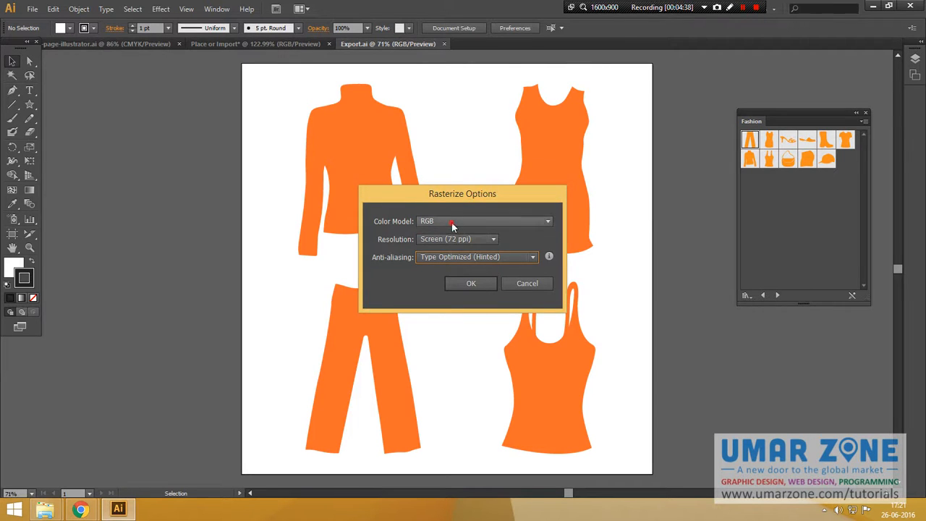
left_click(464, 284)
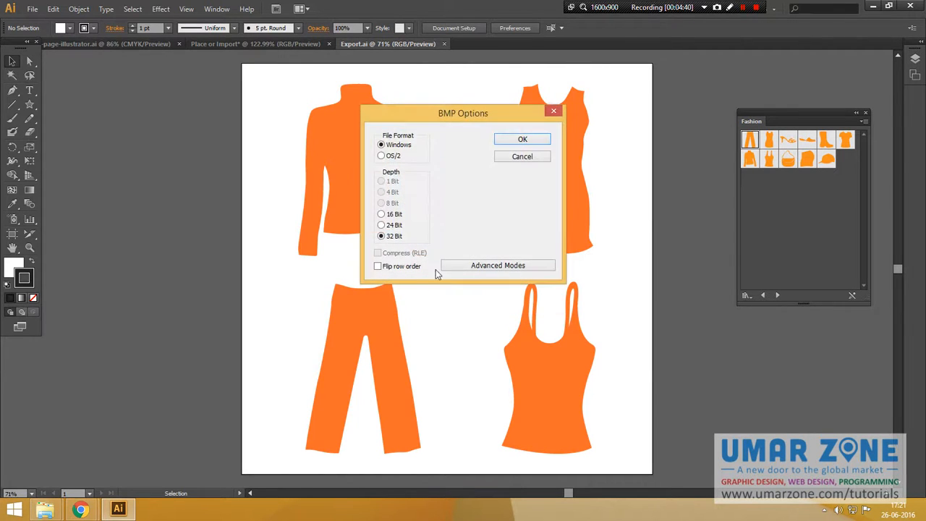
Check the BMP advanced modes, return to basic modes, and accept Windows format at 32 Bit depth.
left_click_drag(425, 118, 387, 128)
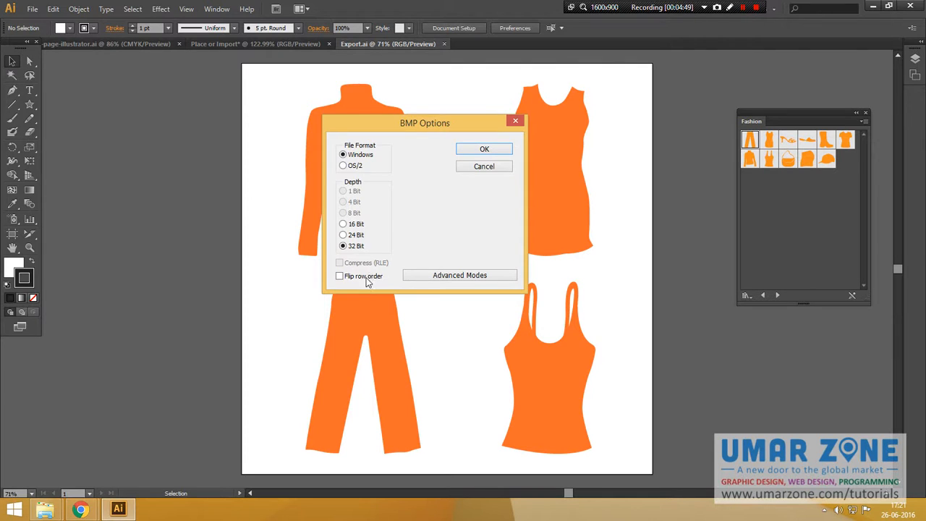
left_click(469, 276)
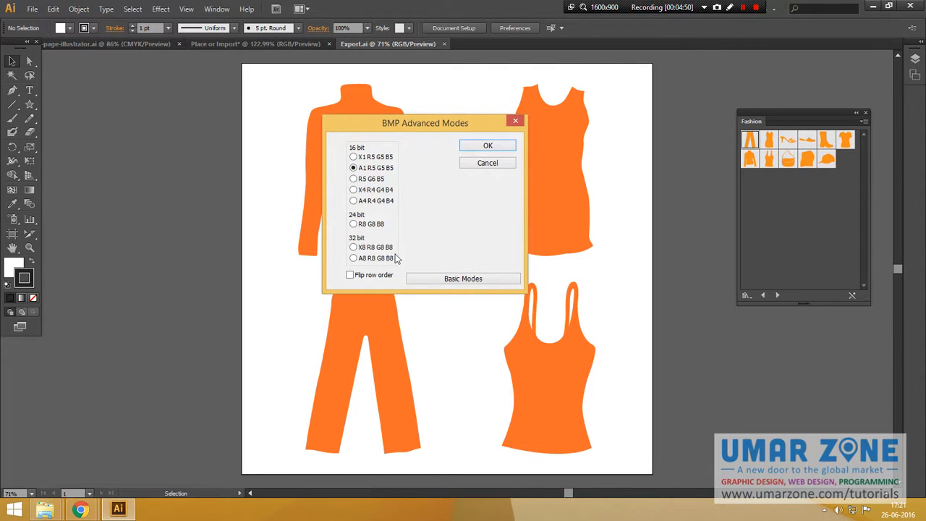
left_click(455, 280)
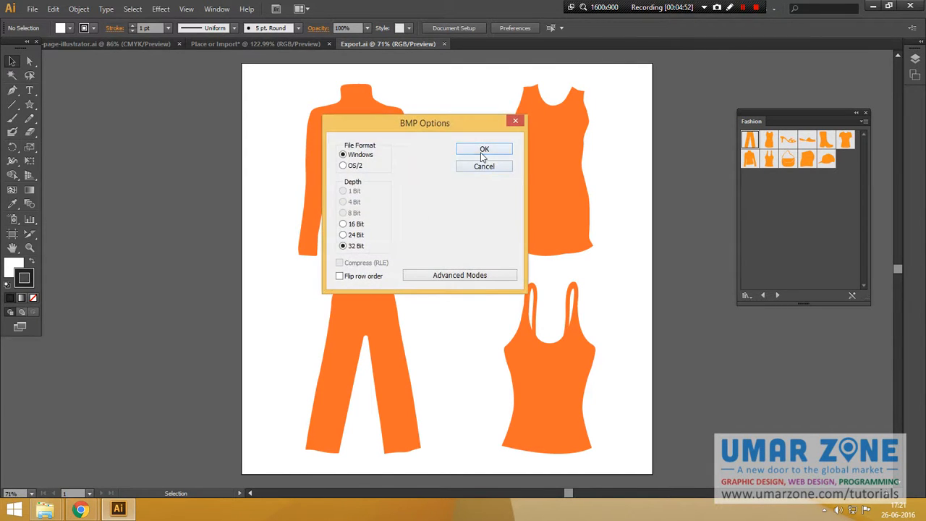
left_click(483, 155)
left_click(469, 150)
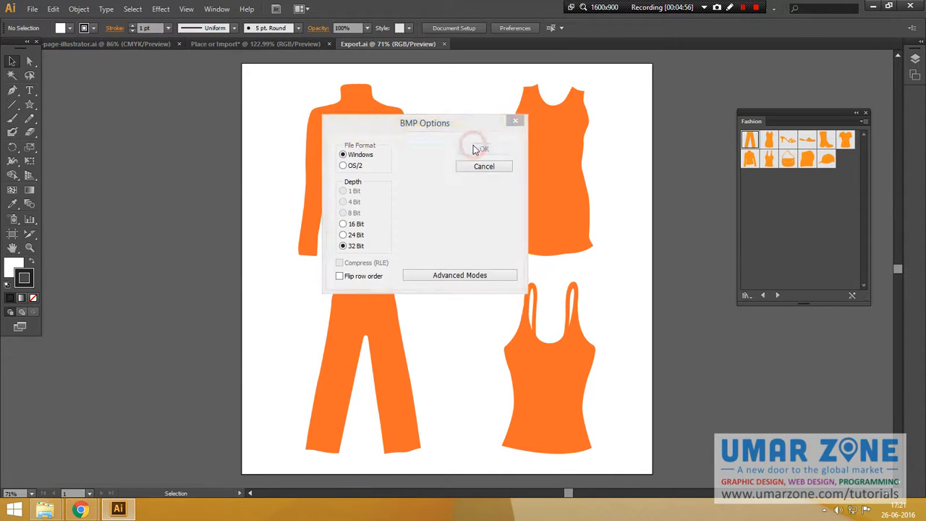
Export the artwork as an Enhanced Metafile (EMF) into the exported-gallery folder.
left_click(40, 10)
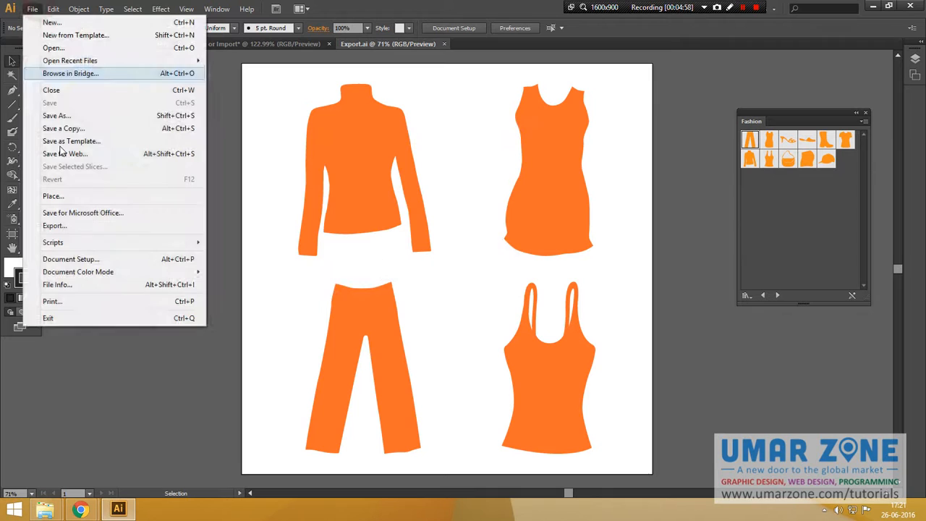
left_click(77, 225)
left_click(335, 421)
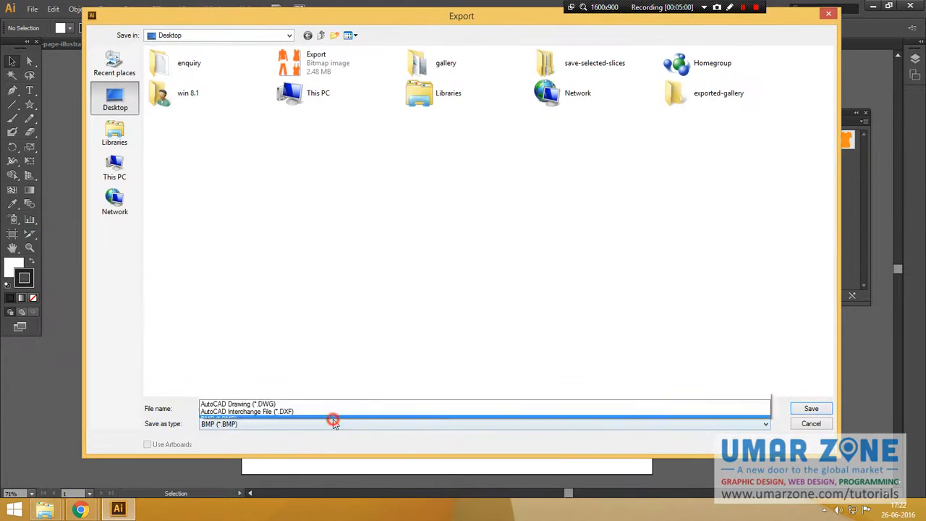
left_click(270, 348)
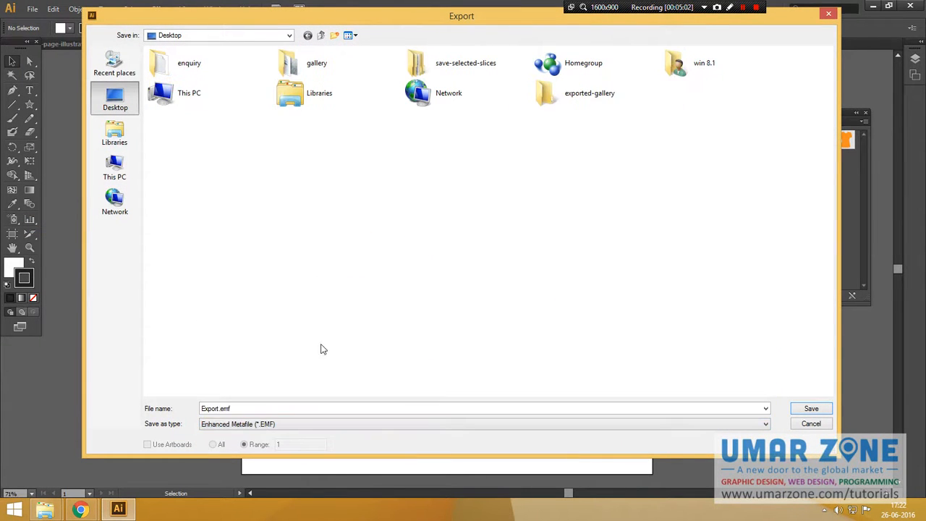
left_click(556, 96)
double_click(555, 96)
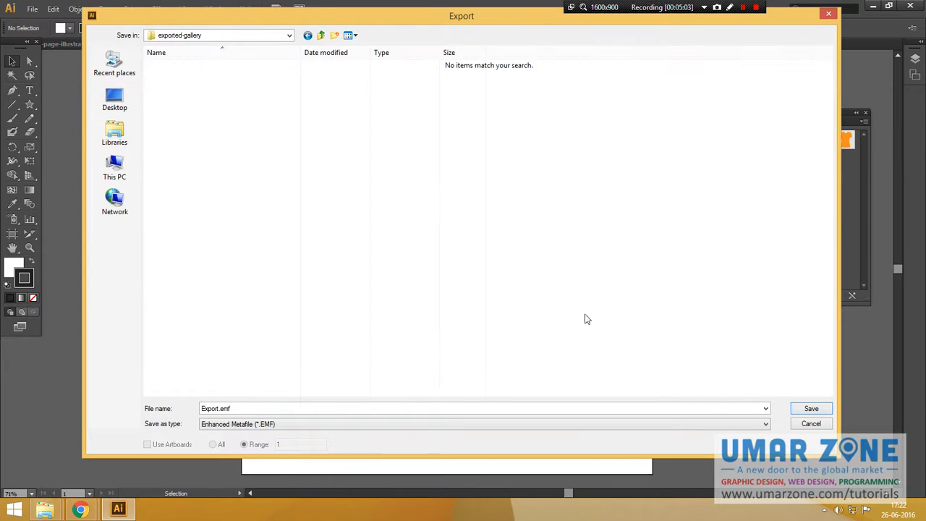
left_click(809, 409)
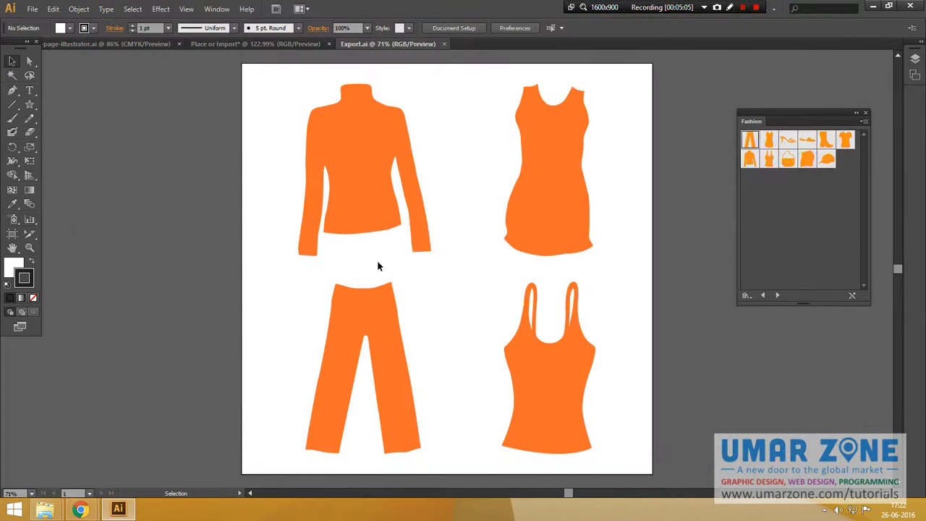
Start exporting the artwork as a Flash (SWF) file into the exported-gallery folder.
left_click(32, 8)
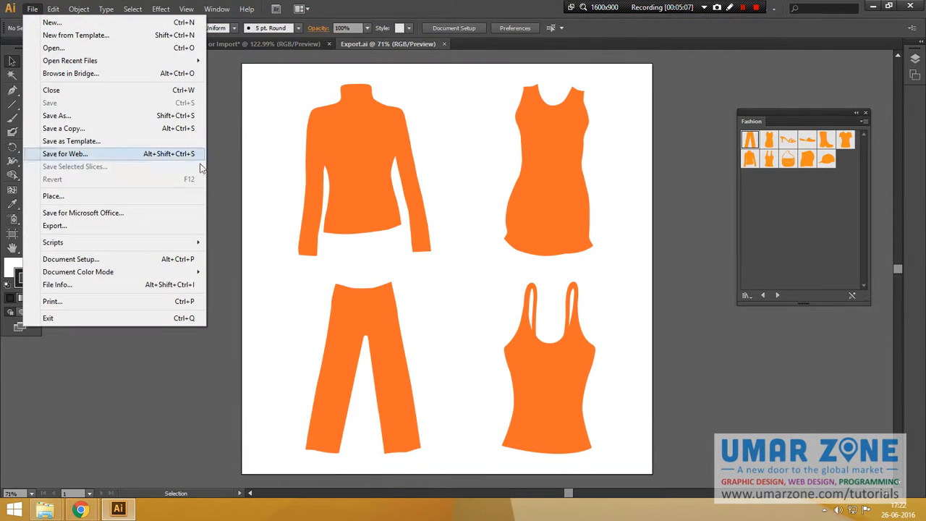
left_click(82, 228)
double_click(585, 92)
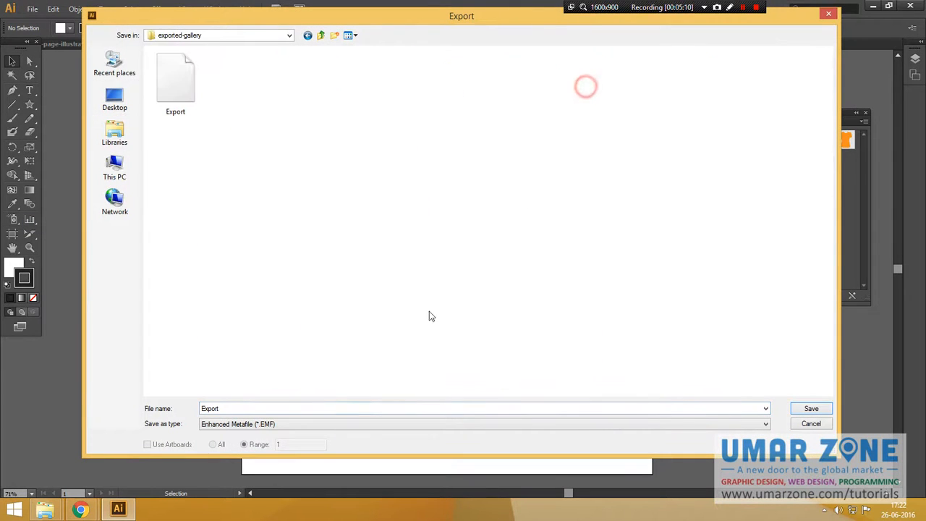
left_click(311, 424)
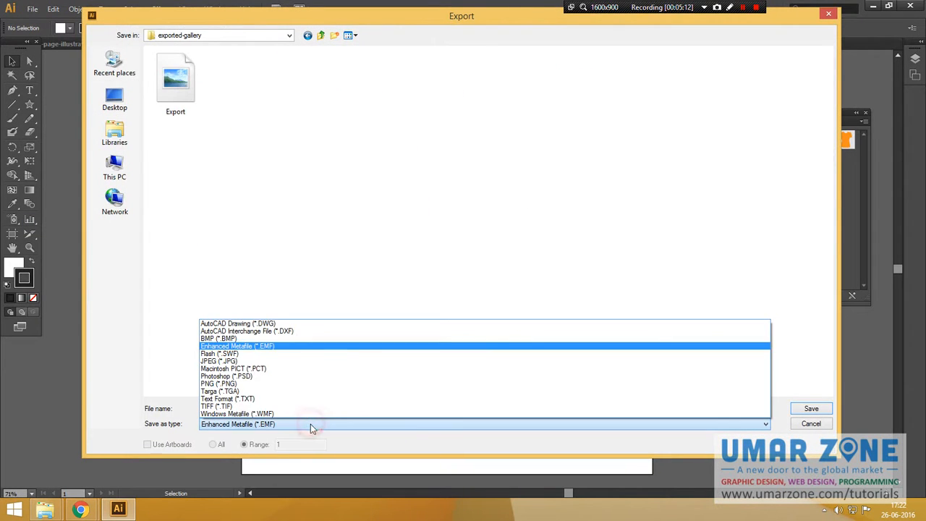
left_click(239, 354)
left_click(811, 409)
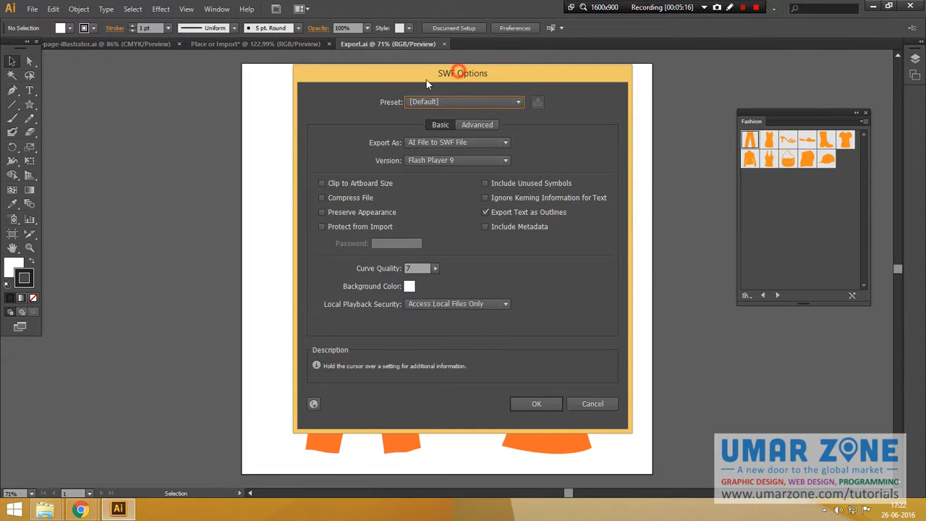
Switch to the browser and open miniclip.com in a new tab.
mouse_move(427, 79)
left_mouse_down()
mouse_move(413, 89)
mouse_move(433, 90)
left_mouse_up()
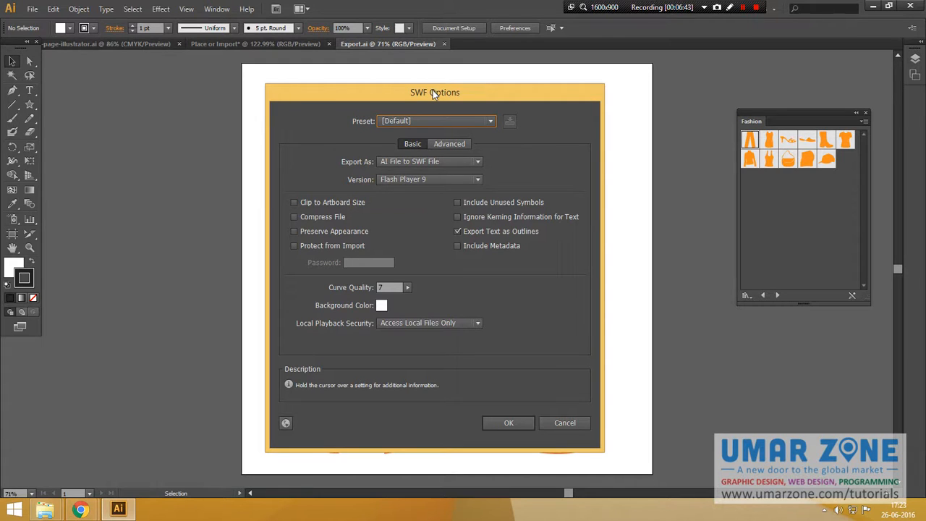
key("alt+Tab")
key("alt+Tab")
key("alt+Tab")
key("alt+Tab")
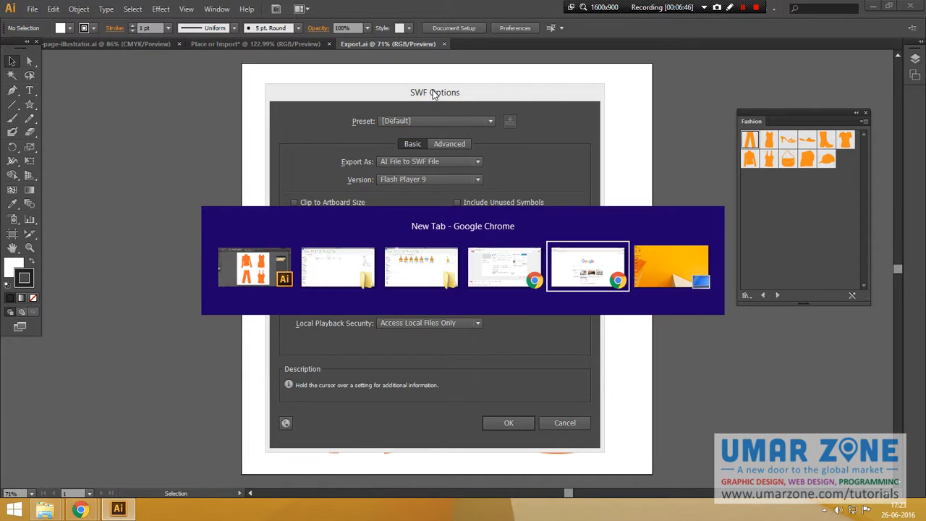
key("ctrl+t")
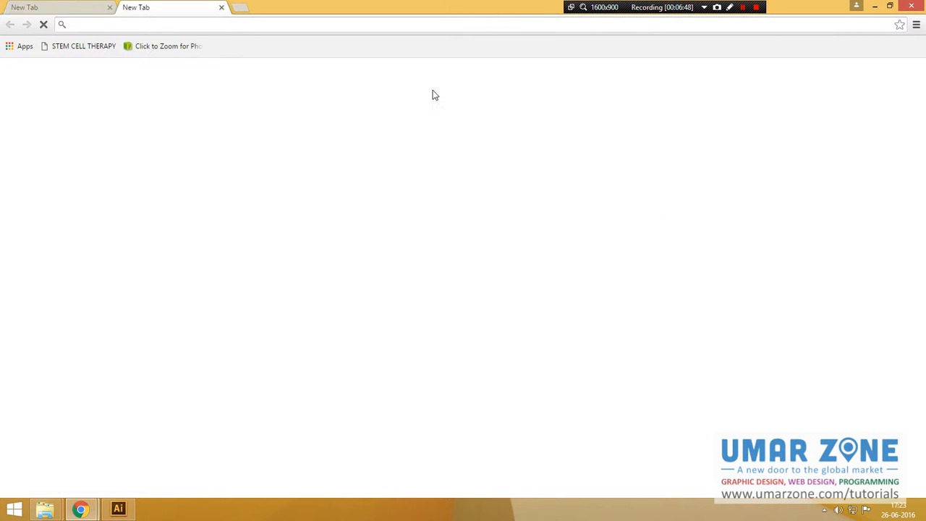
type("miniclip.com")
key("Return")
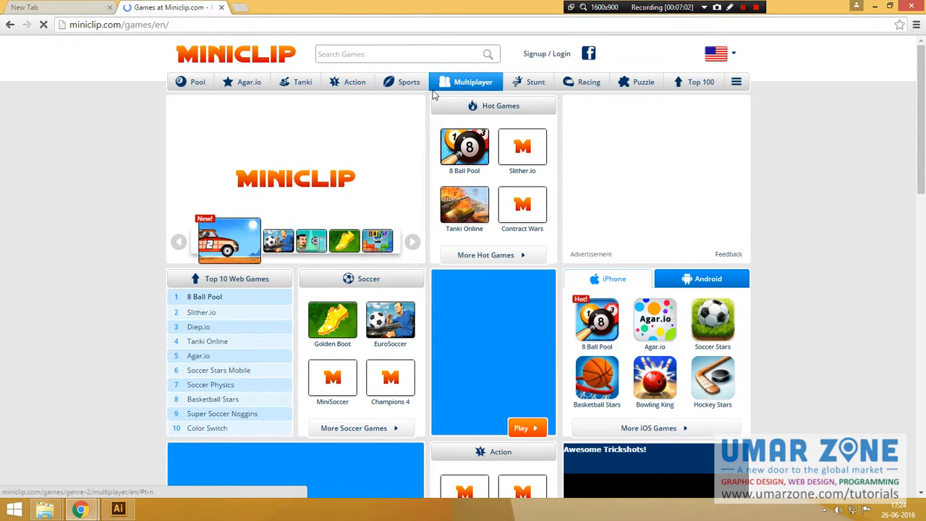
right_click(454, 138)
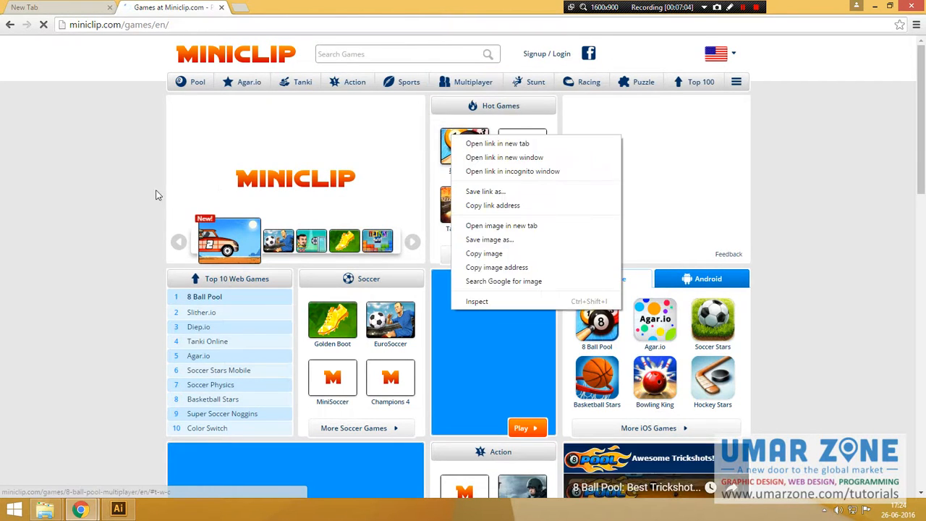
left_click(140, 180)
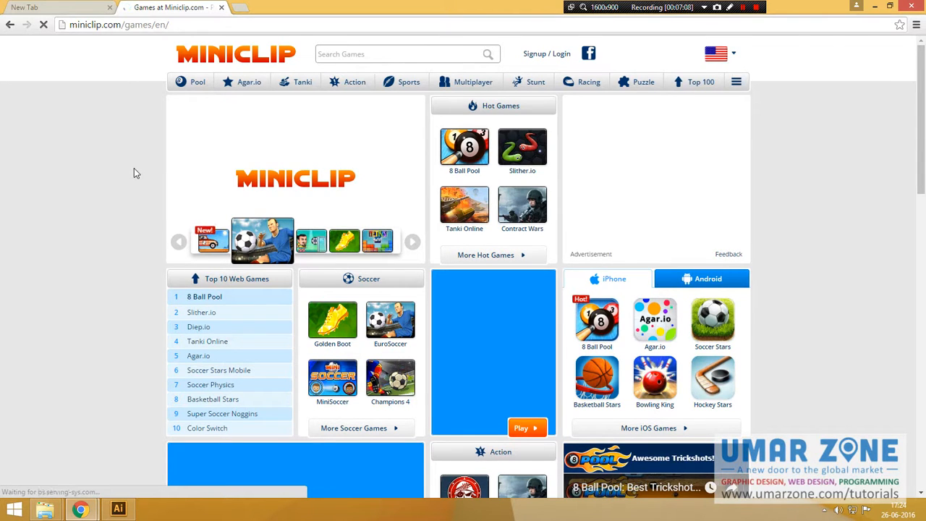
Return to the SWF Options dialog, view the Advanced and Basic tabs, and confirm the default SWF settings.
key("alt+Tab")
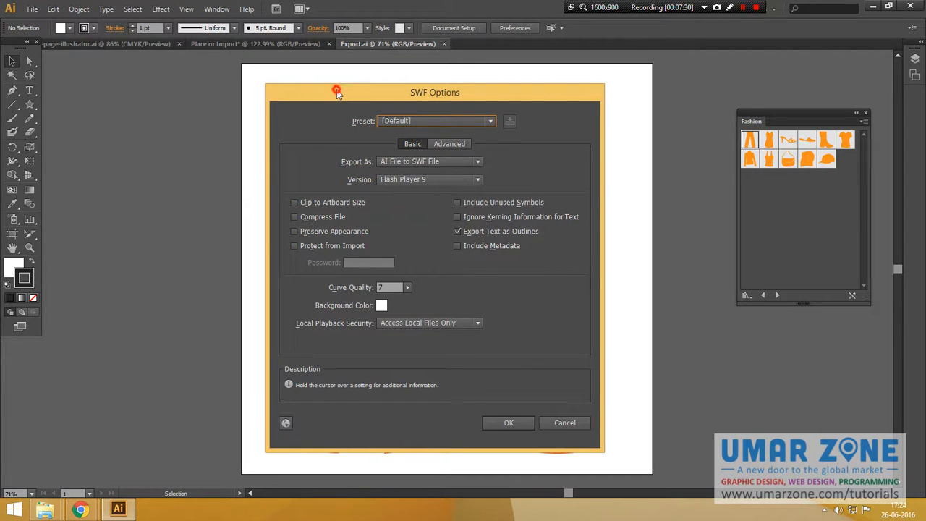
left_click_drag(336, 90, 342, 89)
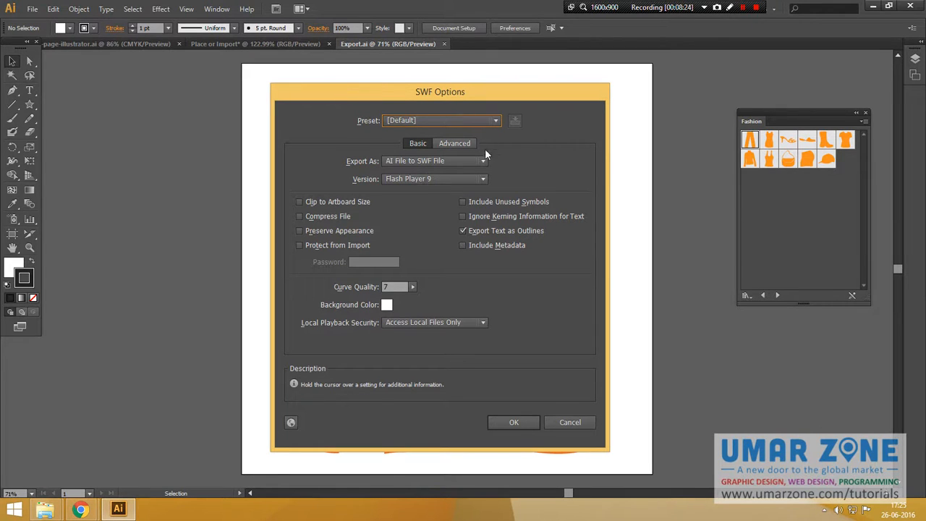
left_click(457, 144)
left_click(409, 144)
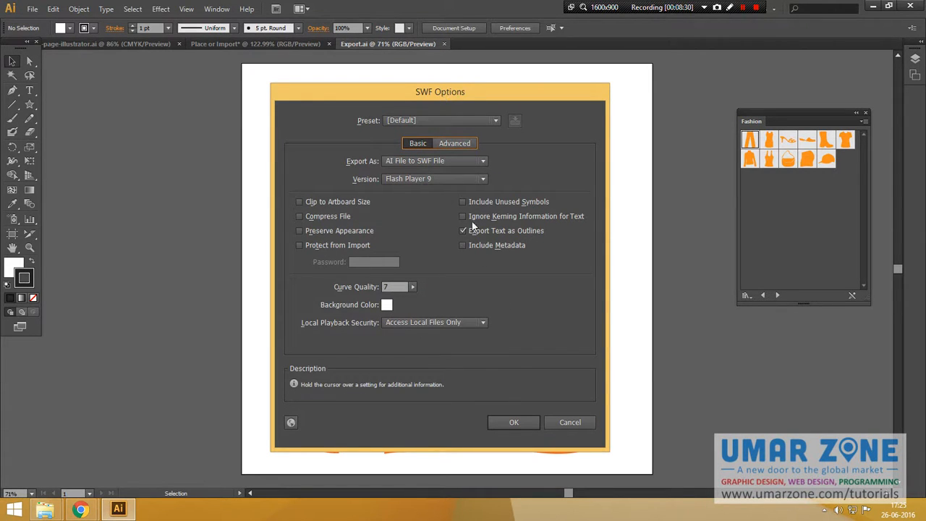
left_click(514, 423)
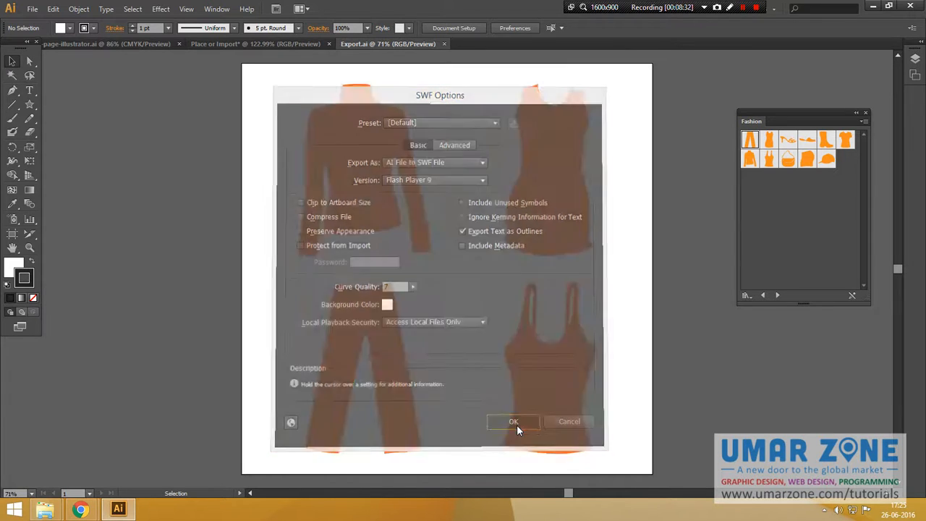
Start exporting the artwork as a JPEG file into the exported-gallery folder.
left_click(30, 10)
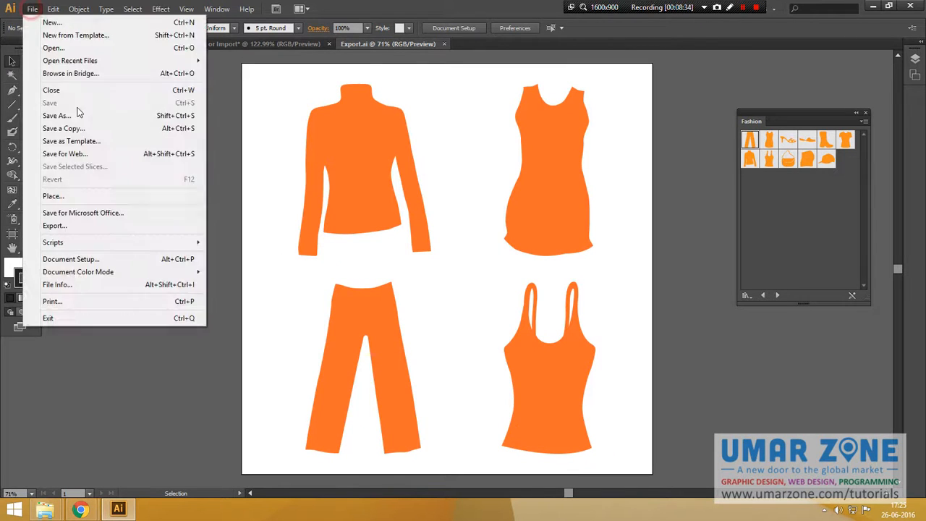
left_click(88, 230)
left_click(277, 424)
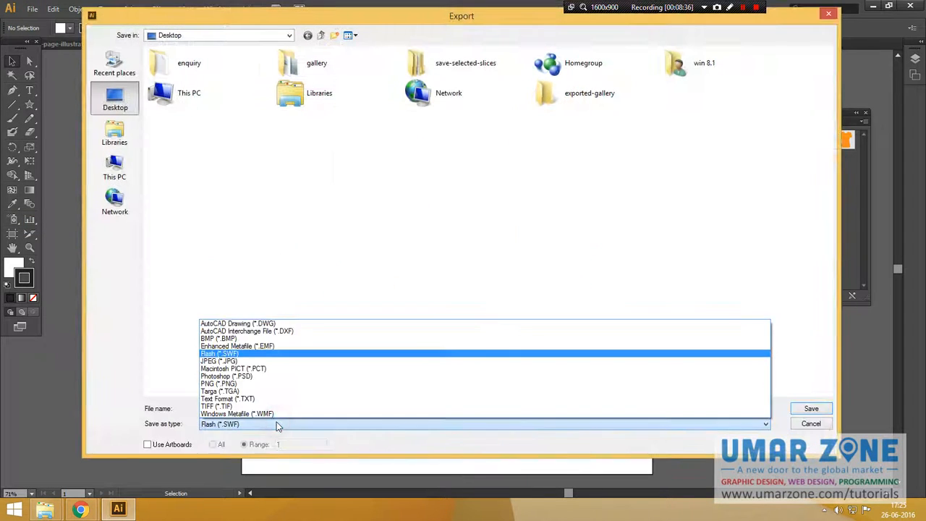
left_click(244, 361)
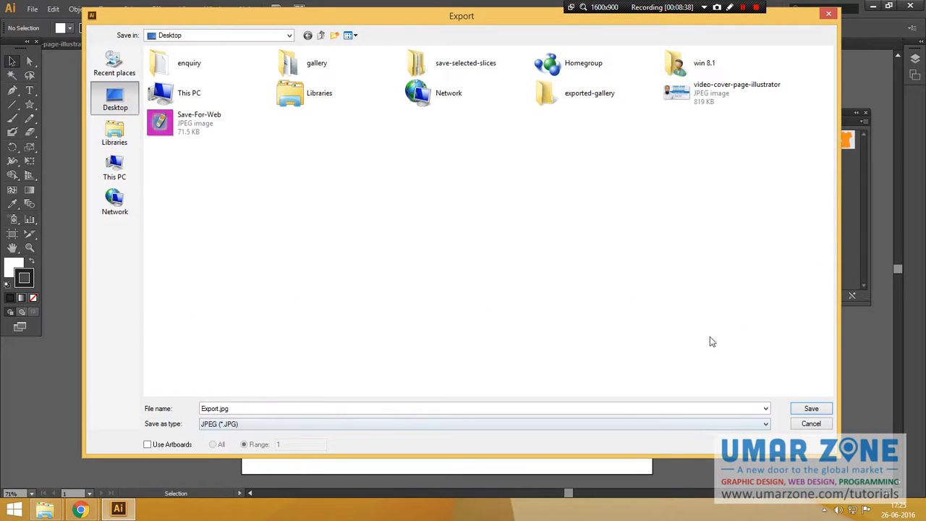
double_click(556, 92)
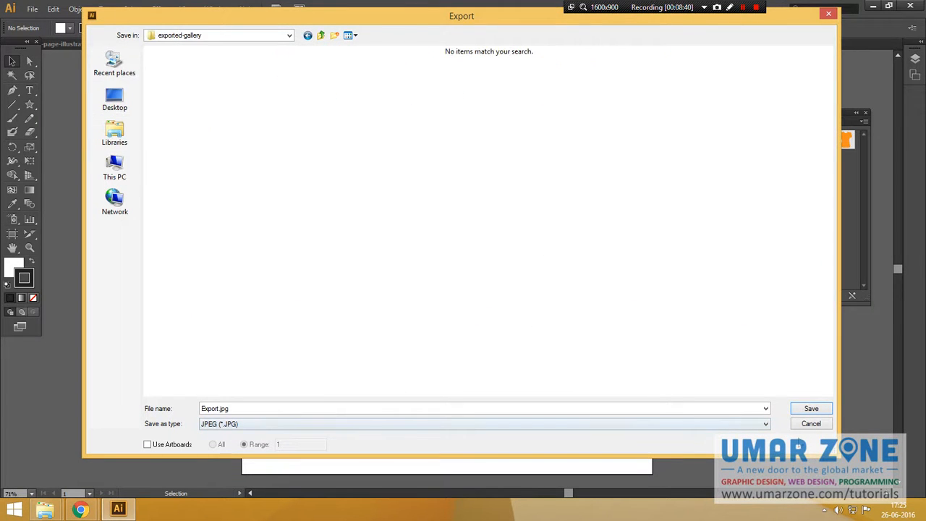
left_click(811, 410)
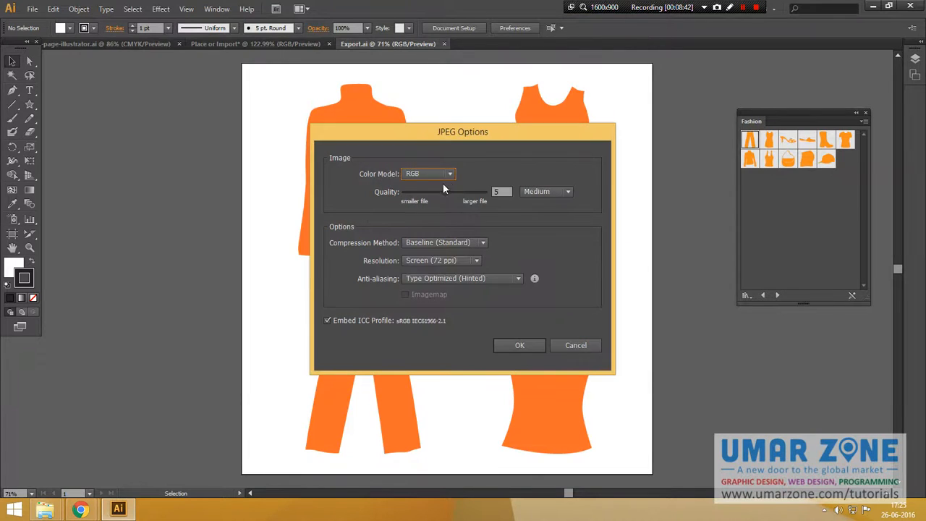
Keep the RGB color model and set the JPEG quality to 10 (Maximum).
left_click(450, 175)
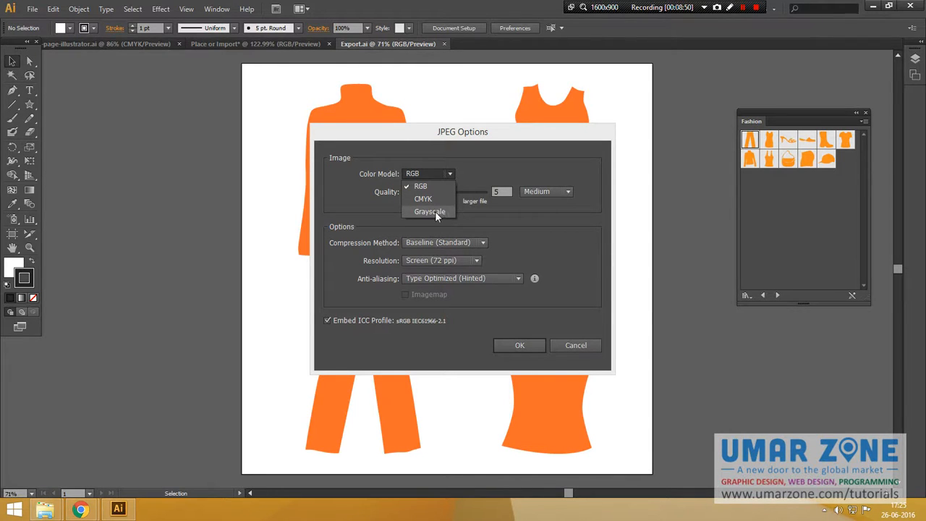
left_click(479, 167)
left_click_drag(451, 192, 484, 191)
left_click(552, 192)
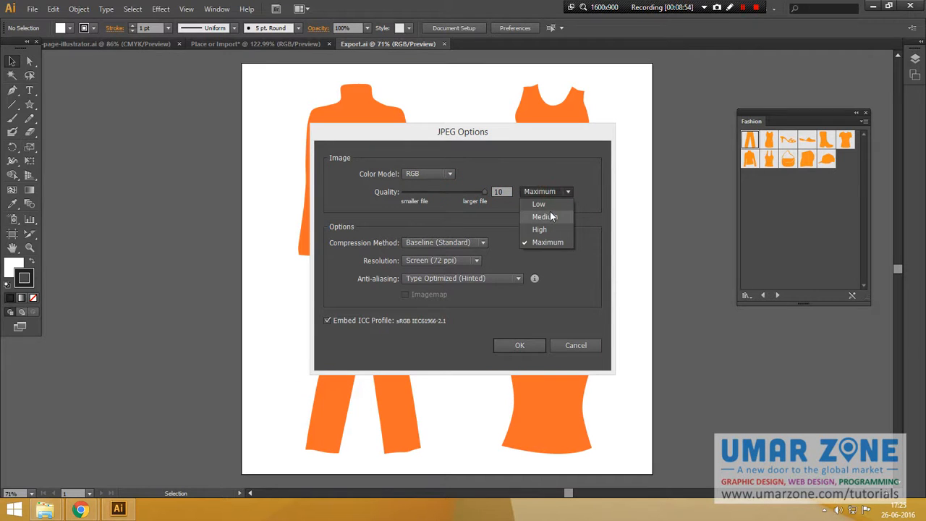
left_click(550, 213)
left_click(548, 191)
left_click(547, 204)
left_click(549, 193)
left_click(548, 196)
left_click(548, 195)
left_click(543, 232)
left_click(547, 191)
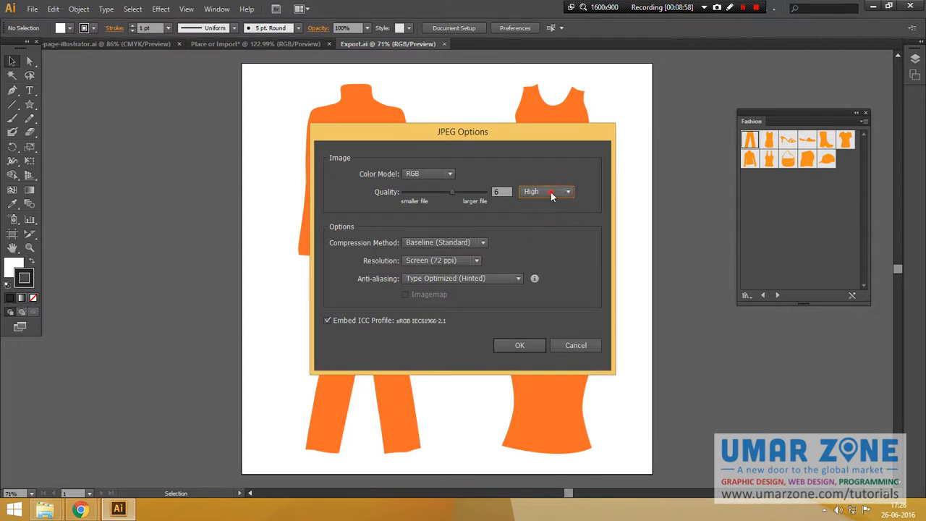
left_click(542, 240)
left_click_drag(470, 189, 498, 191)
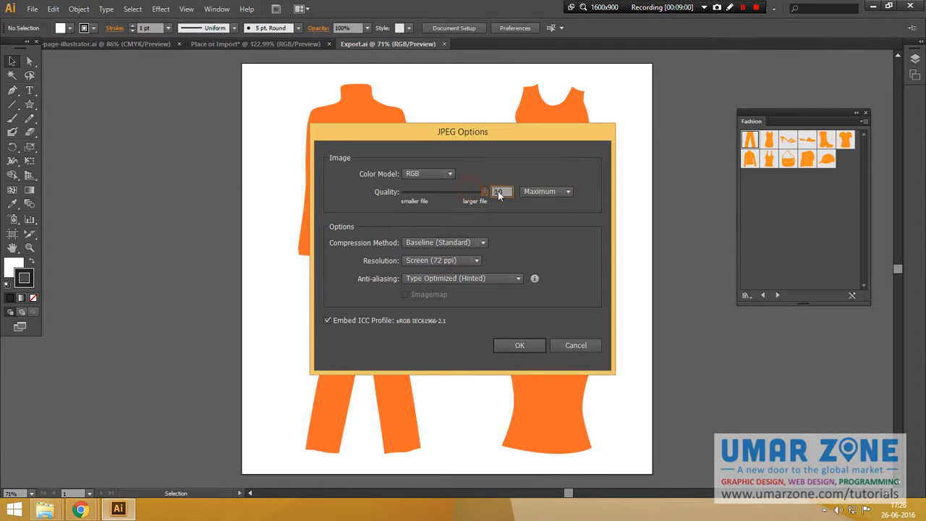
Set the JPEG resolution to Other at 600 ppi, keeping Type Optimized (Hinted) anti-aliasing.
left_click(482, 242)
left_click(477, 259)
left_click(477, 261)
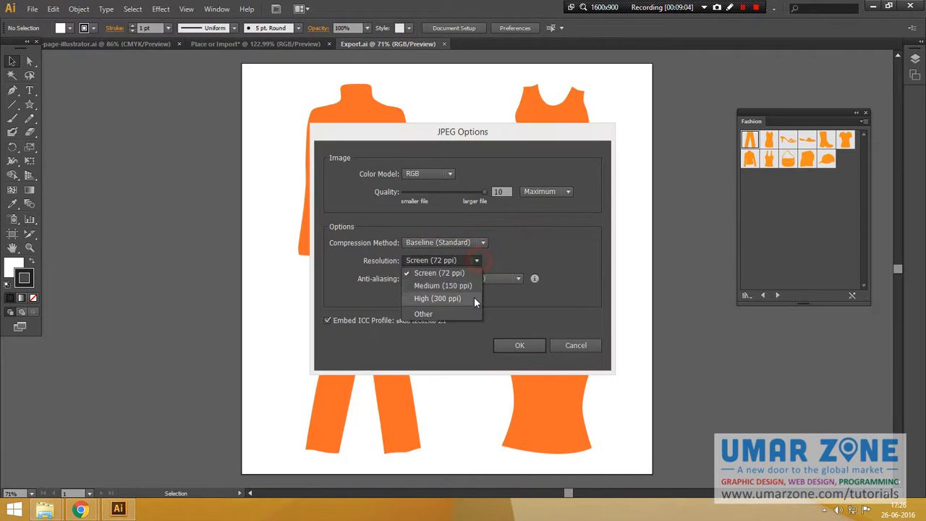
left_click(461, 298)
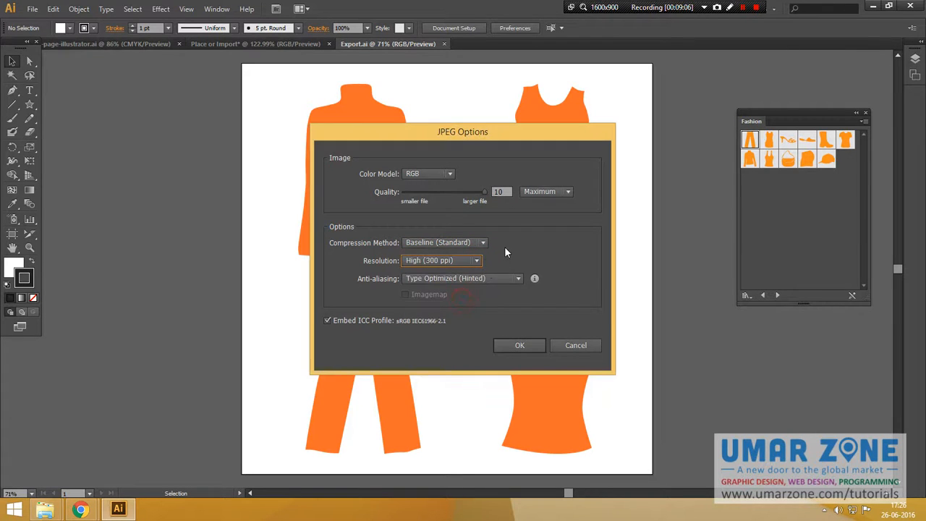
left_click(438, 262)
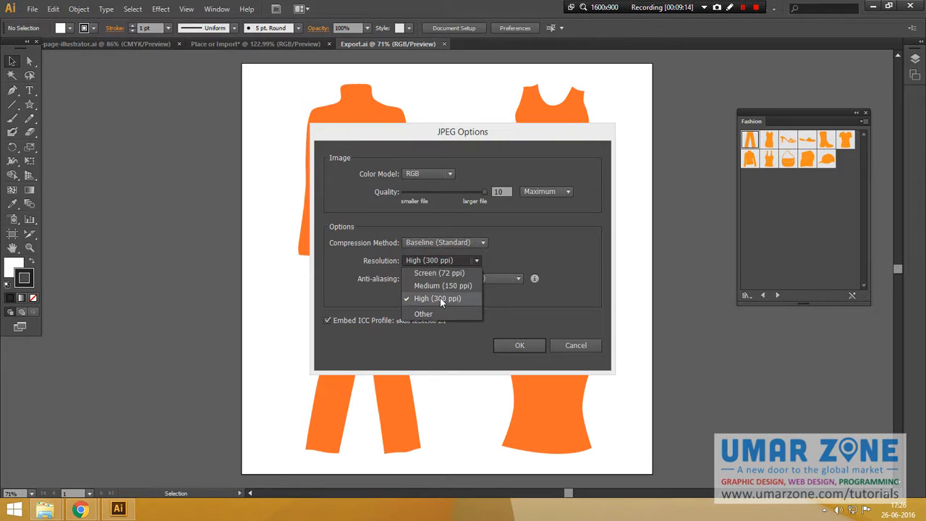
left_click(440, 297)
left_click(444, 261)
left_click(443, 313)
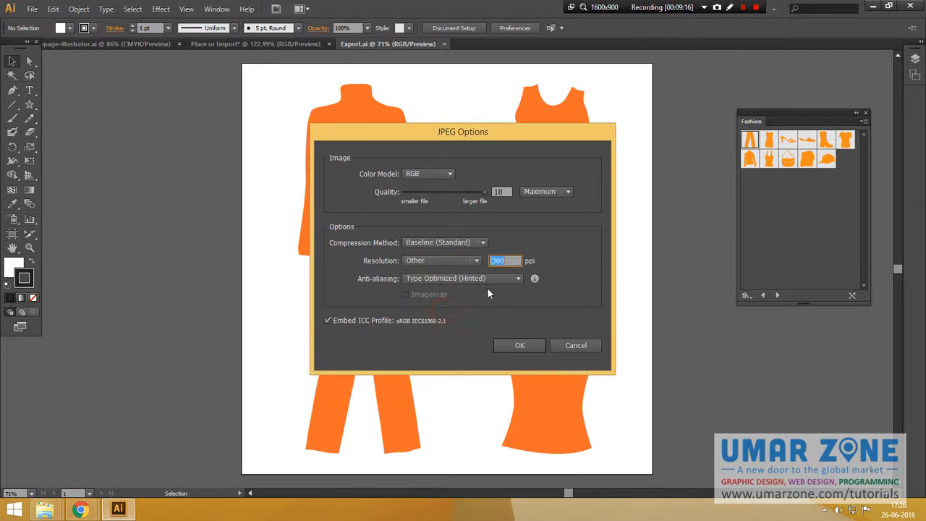
type("66")
key("BackSpace")
type("00")
left_click(475, 277)
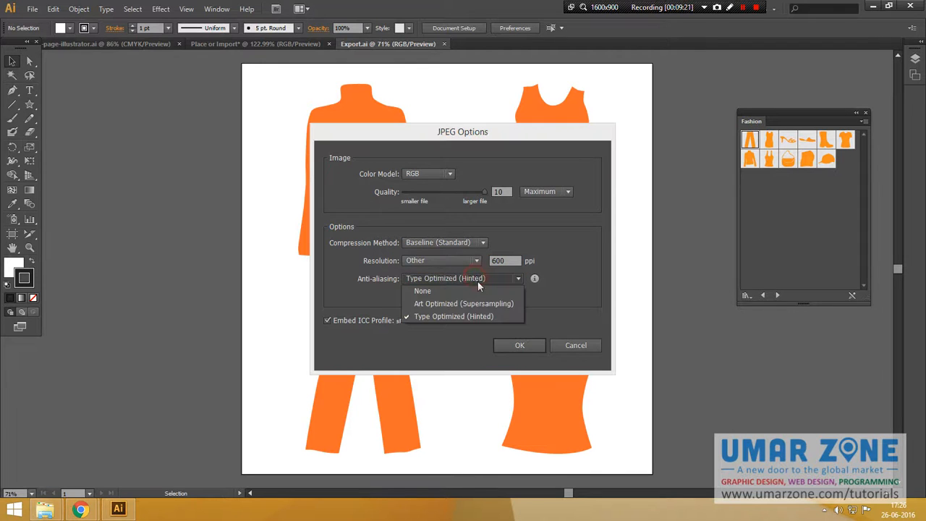
left_click(497, 316)
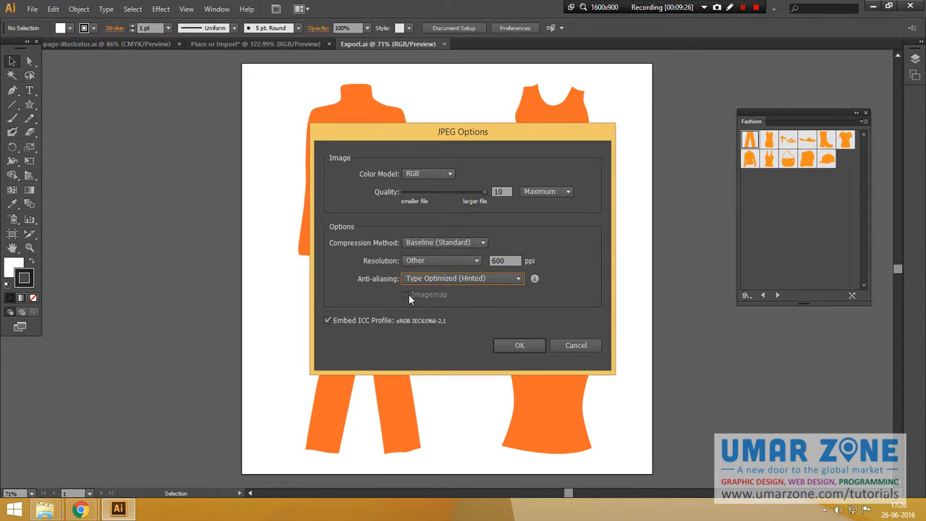
Toggle the Embed ICC Profile option and confirm the JPEG options.
left_click(327, 320)
left_click(515, 345)
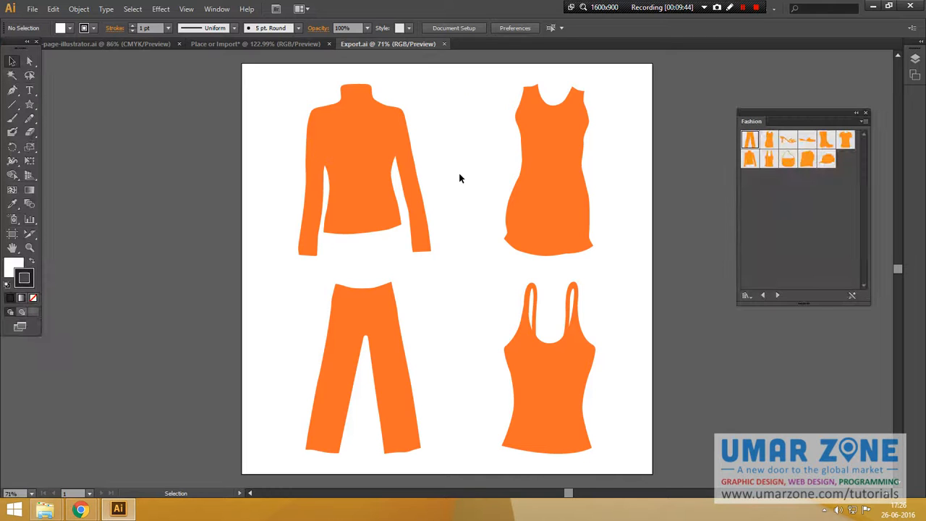
Export the artwork as a Macintosh PICT (PCT) file into the exported-gallery folder.
left_click(32, 8)
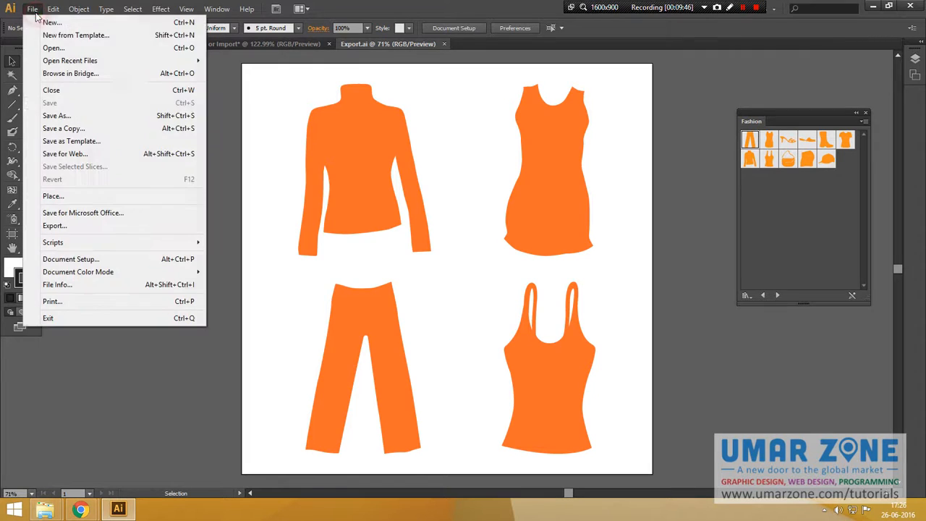
left_click(87, 225)
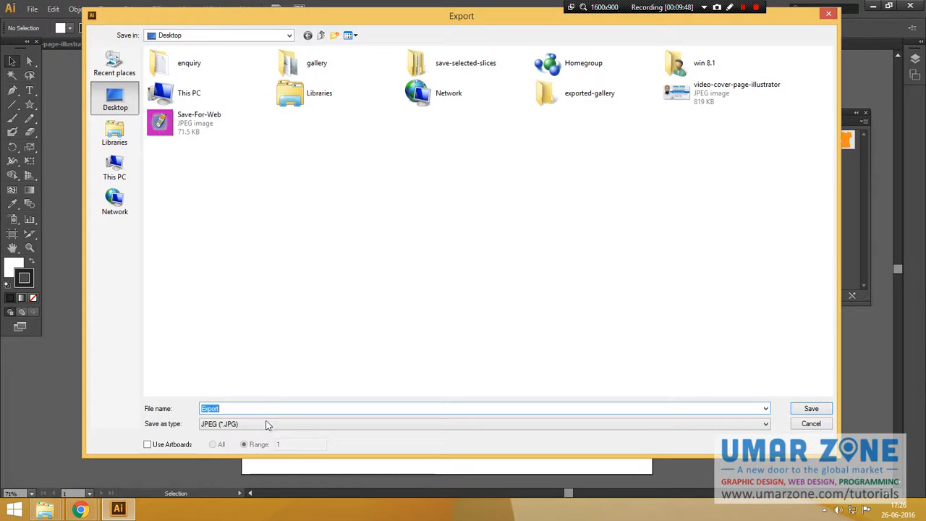
left_click(262, 425)
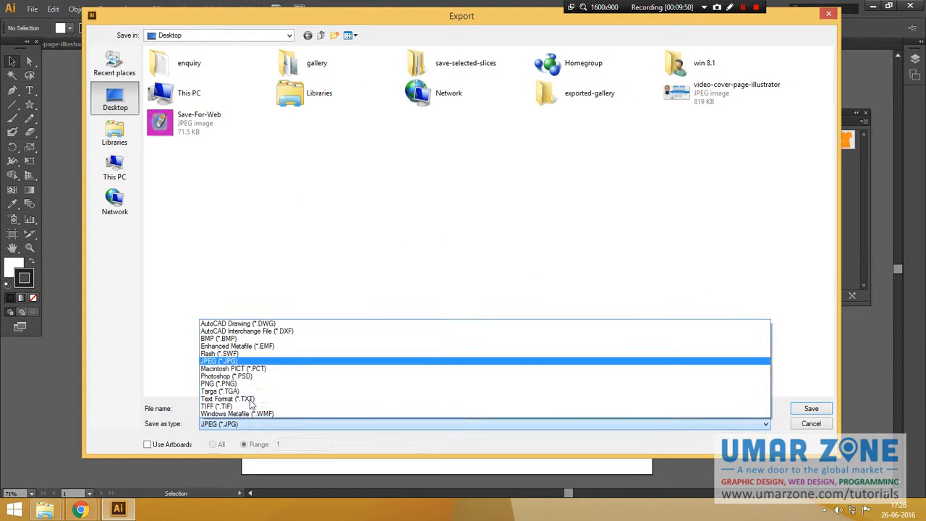
left_click(239, 373)
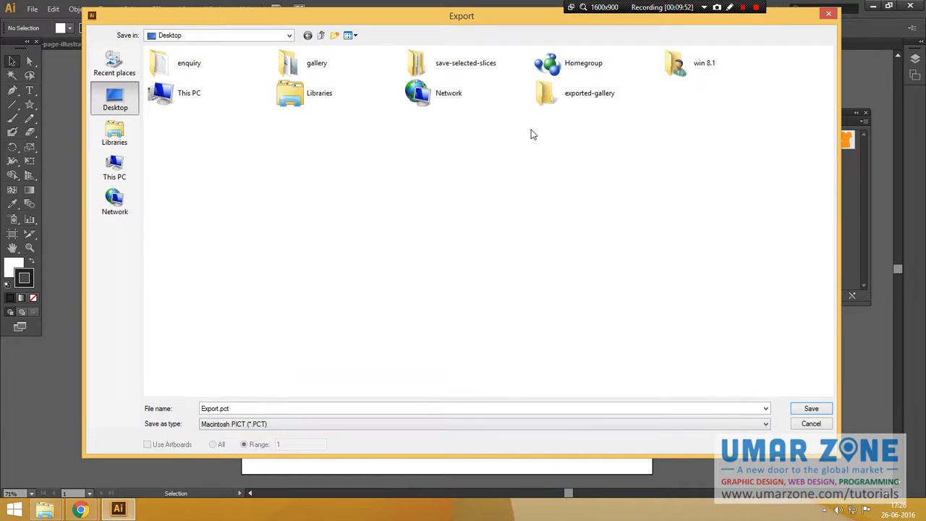
double_click(547, 101)
left_click(797, 409)
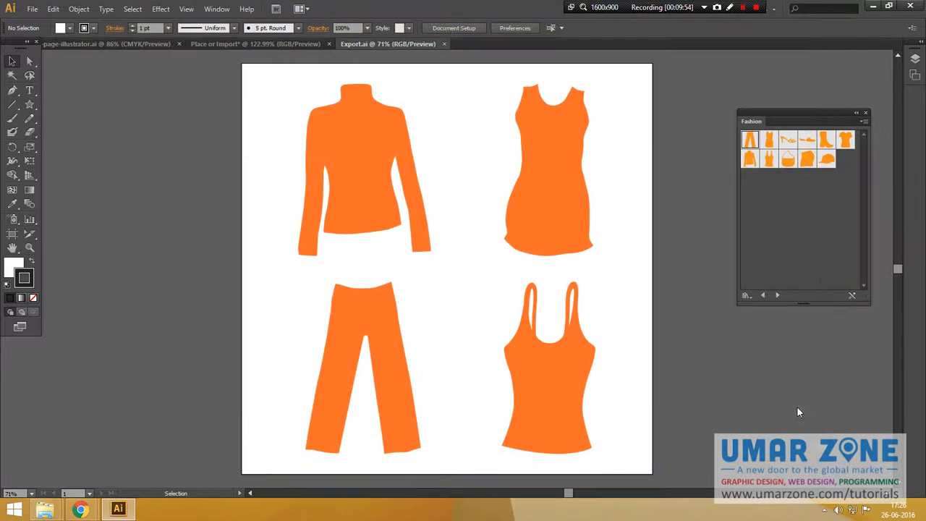
Start exporting the artwork as a Photoshop (PSD) file on the Desktop.
left_click(34, 10)
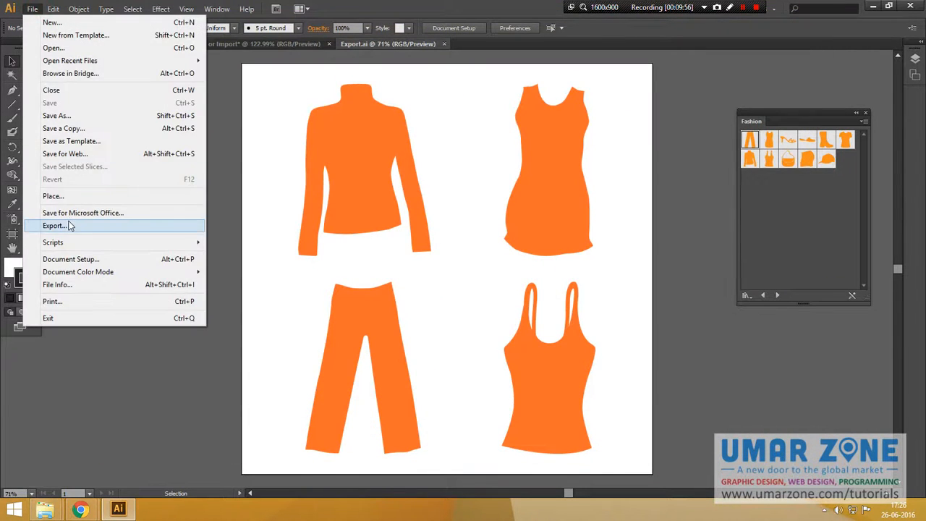
left_click(68, 224)
left_click(279, 426)
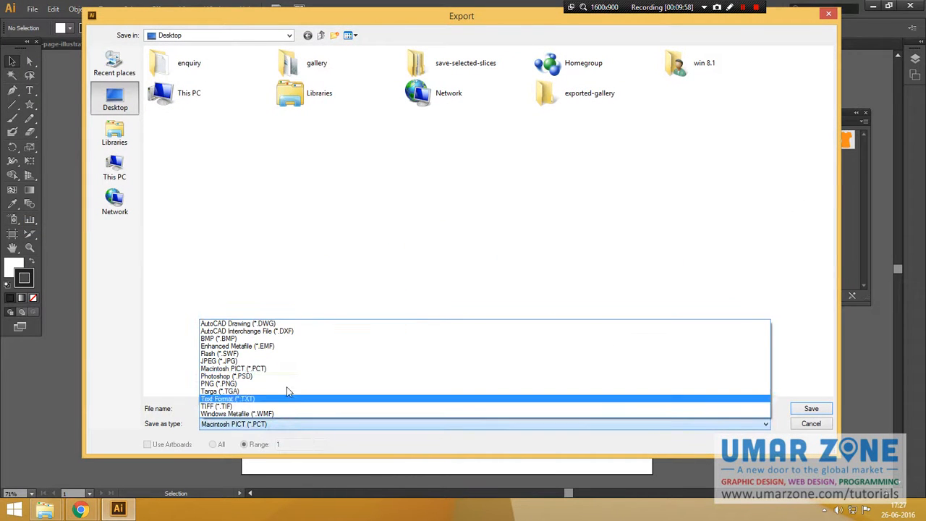
left_click(286, 390)
left_click(809, 409)
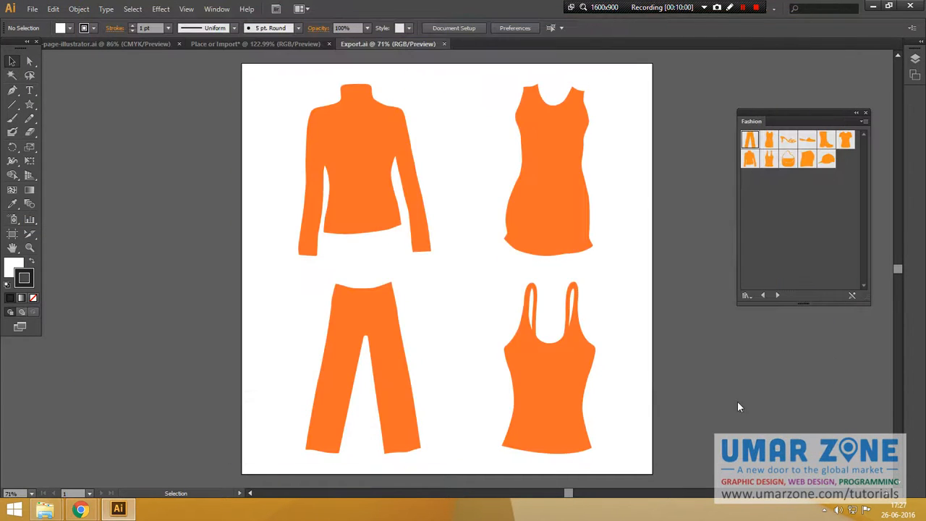
Set the Photoshop export color model to Grayscale.
left_click_drag(444, 149, 354, 138)
left_click(369, 160)
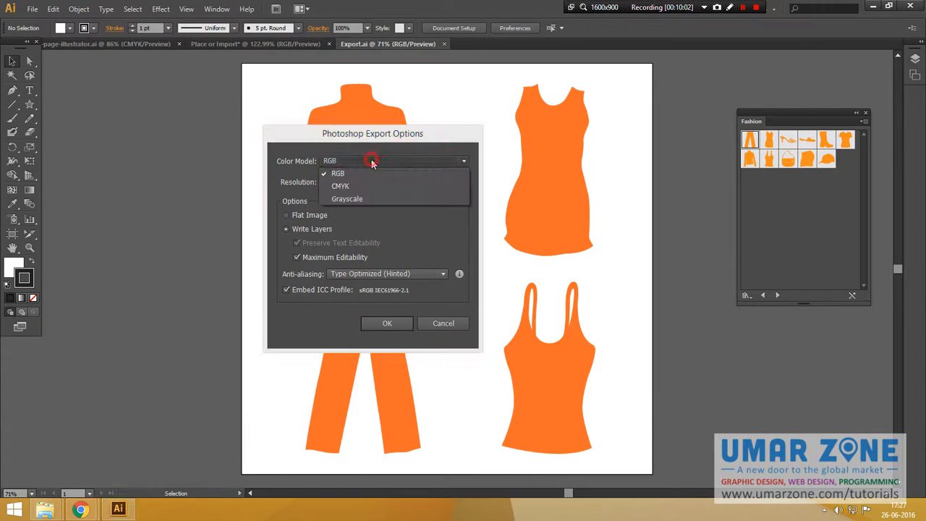
left_click(367, 182)
left_click(369, 162)
left_click(363, 193)
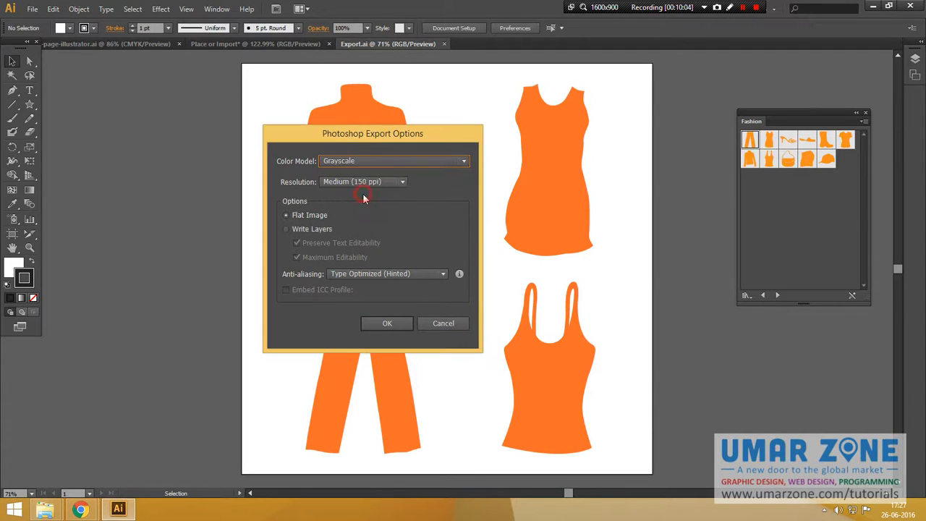
Set the Photoshop export resolution to High (300 ppi), choose Write Layers, and confirm.
left_click(399, 182)
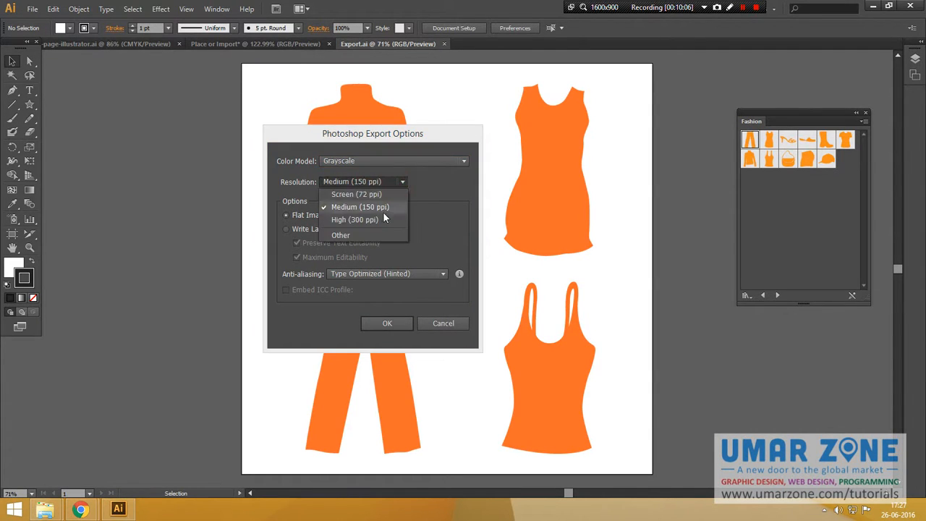
left_click(381, 220)
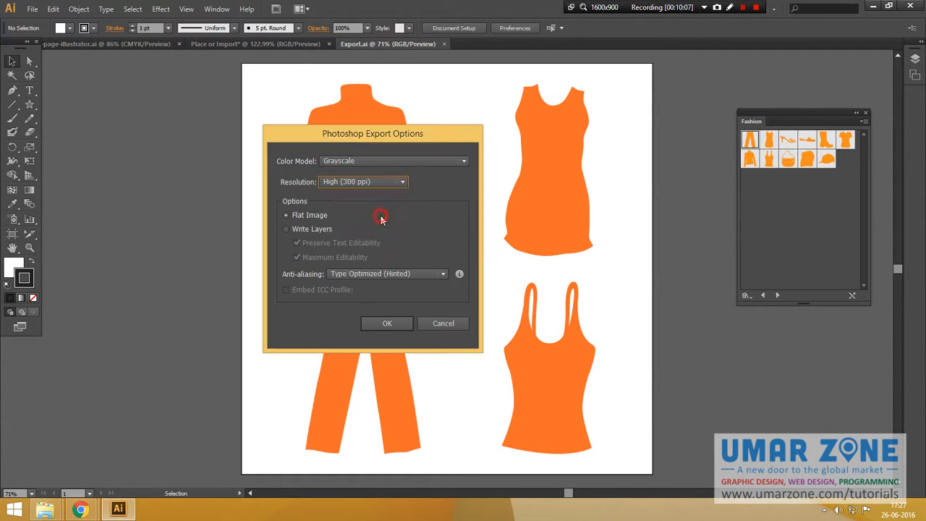
left_click(287, 229)
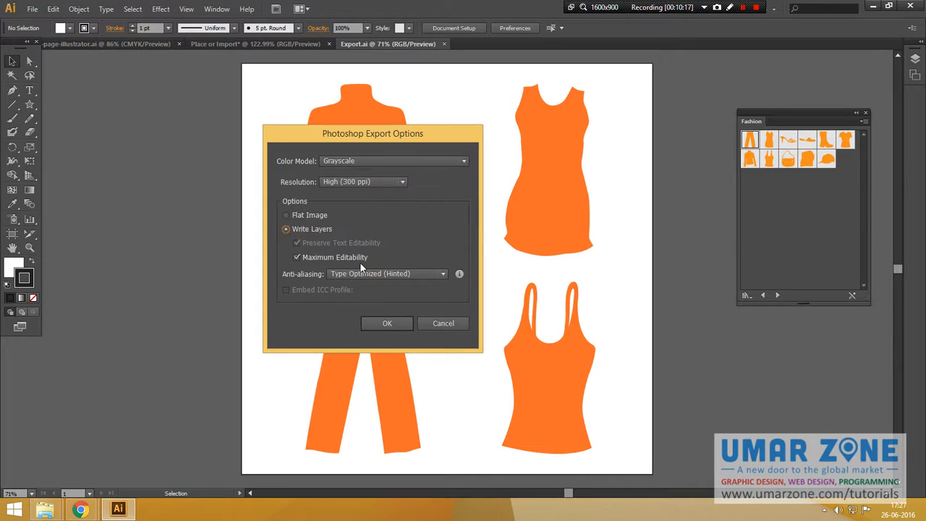
left_click(388, 322)
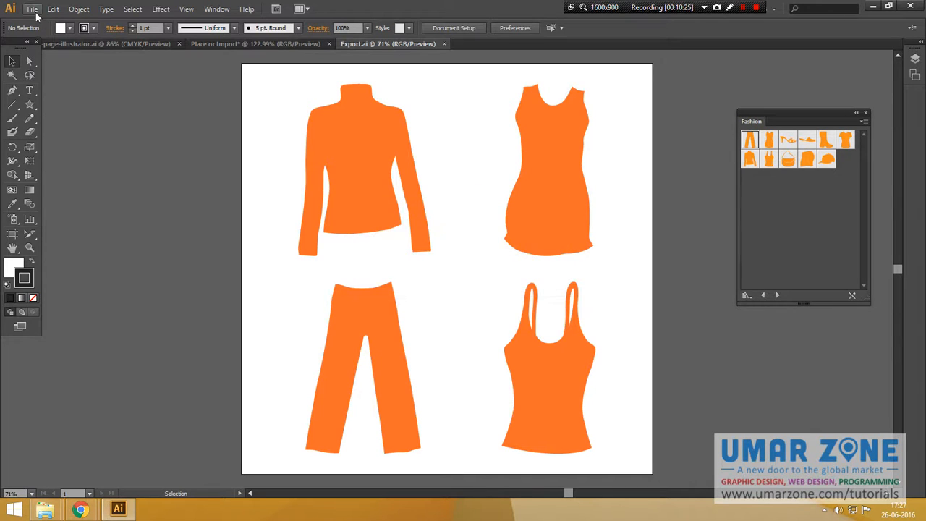
Start exporting the artwork as a PNG file into the exported-gallery folder.
left_click(33, 9)
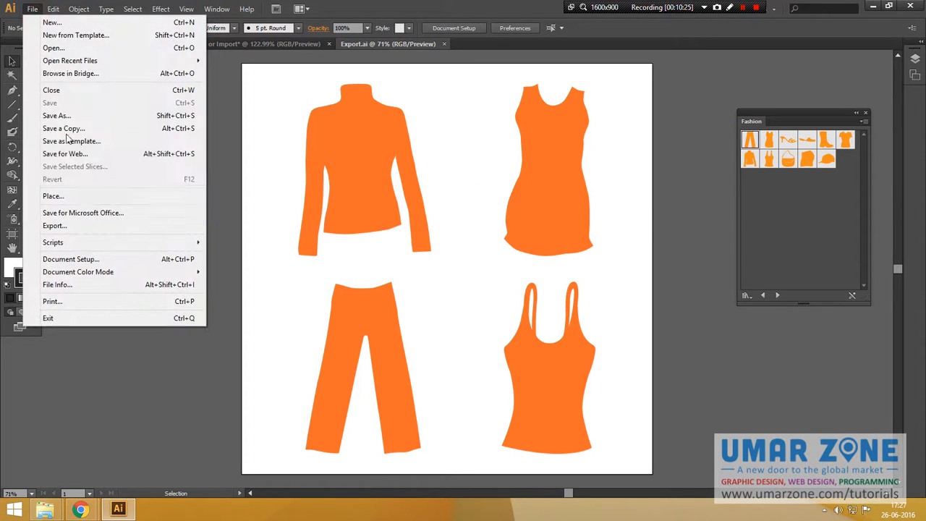
left_click(89, 225)
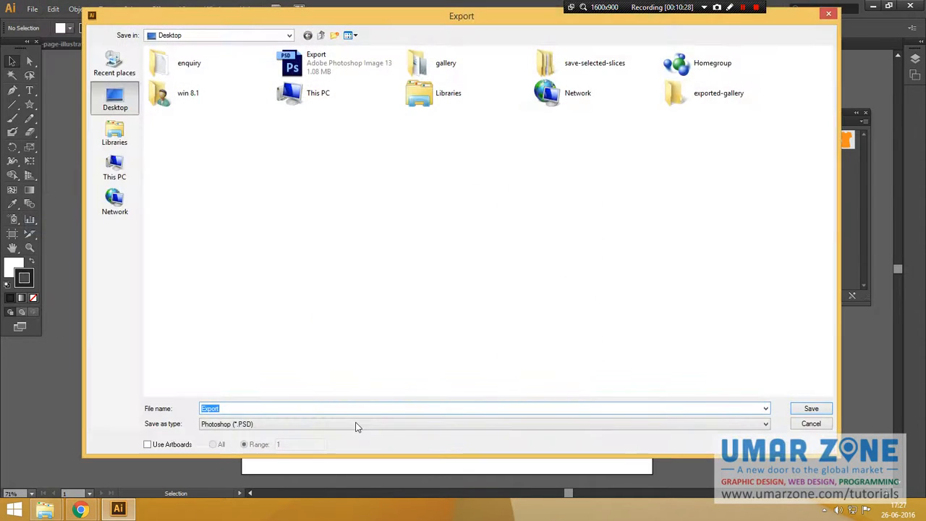
left_click(355, 425)
left_click(283, 383)
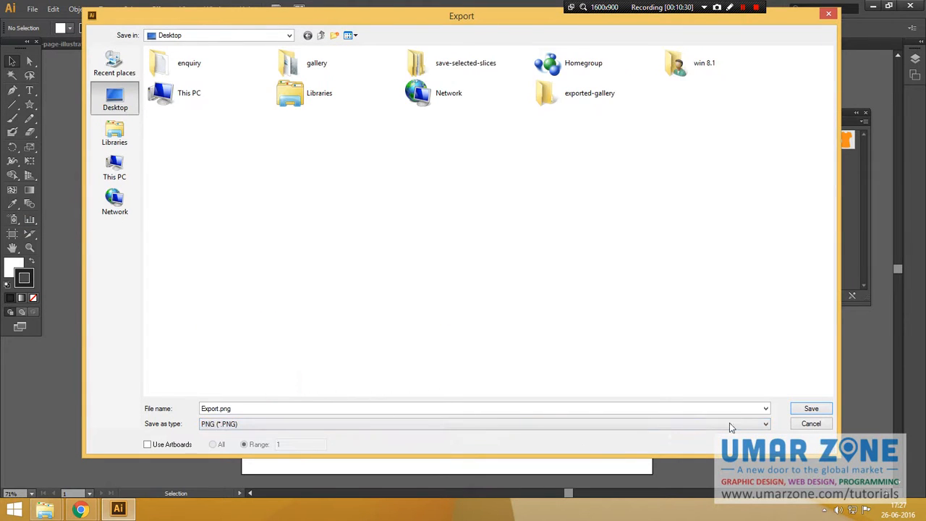
double_click(579, 92)
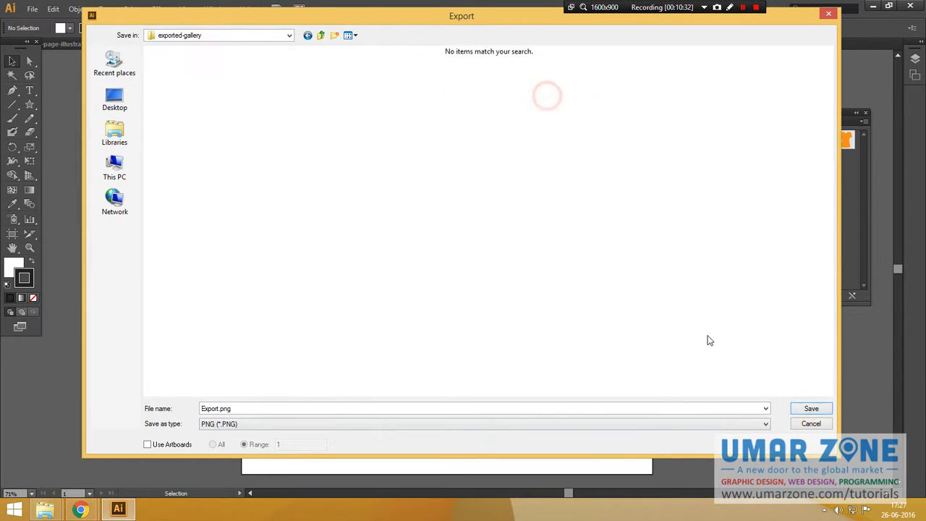
left_click(810, 408)
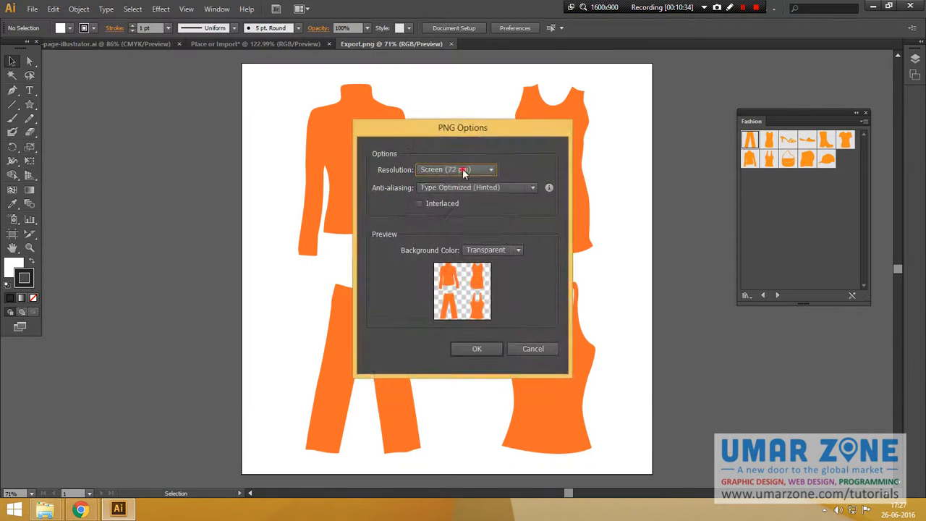
Set the PNG export resolution to High (300 ppi).
left_click(463, 171)
left_click(457, 208)
left_click(518, 190)
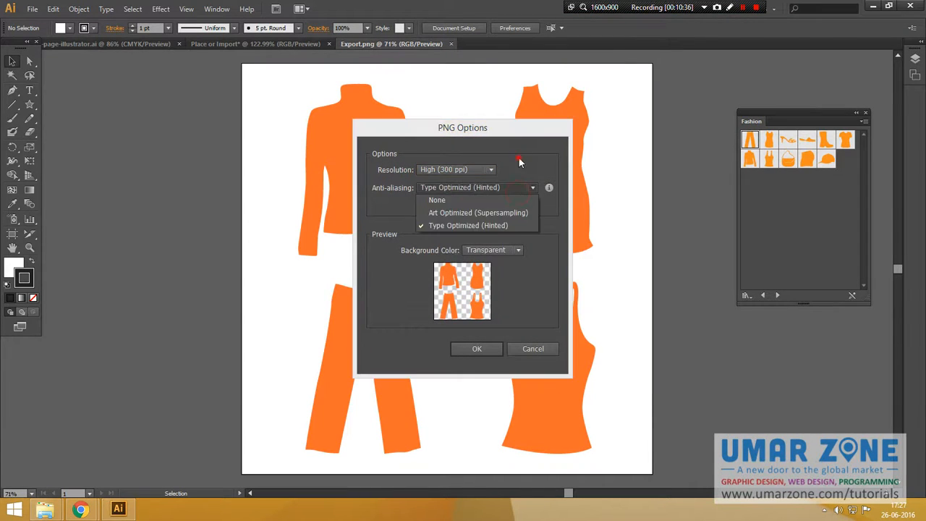
left_click(518, 160)
left_click(424, 206)
left_click(424, 206)
Try White, Black and a custom black background colour for the PNG export.
left_click(492, 250)
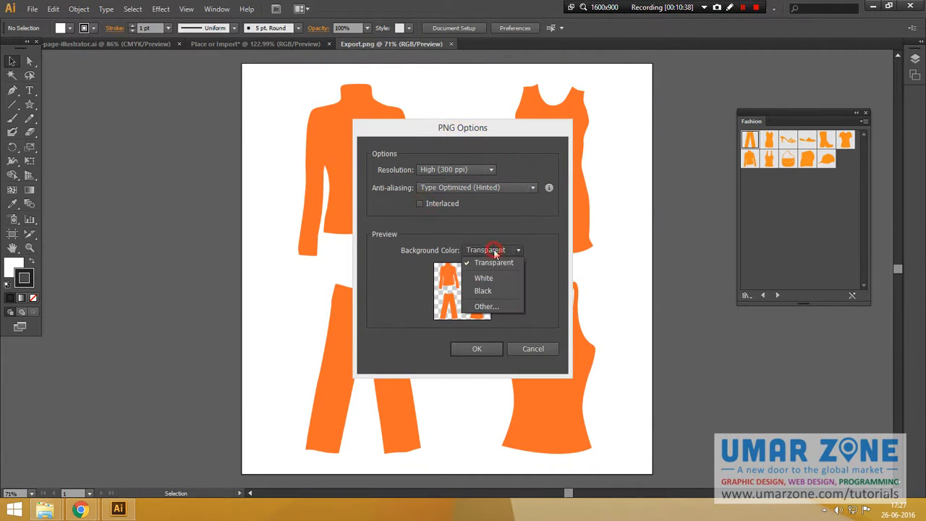
left_click(481, 276)
left_click(504, 249)
left_click(486, 289)
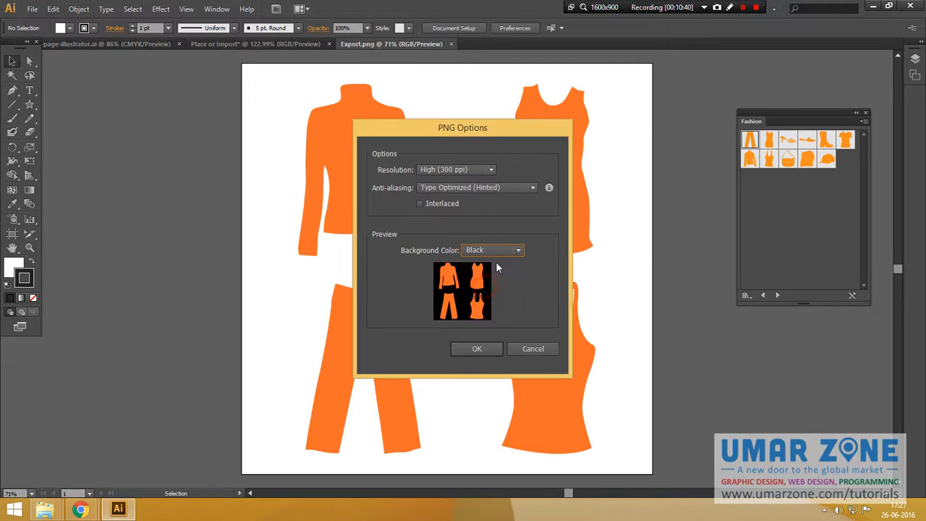
left_click(498, 249)
left_click(488, 310)
left_click(186, 29)
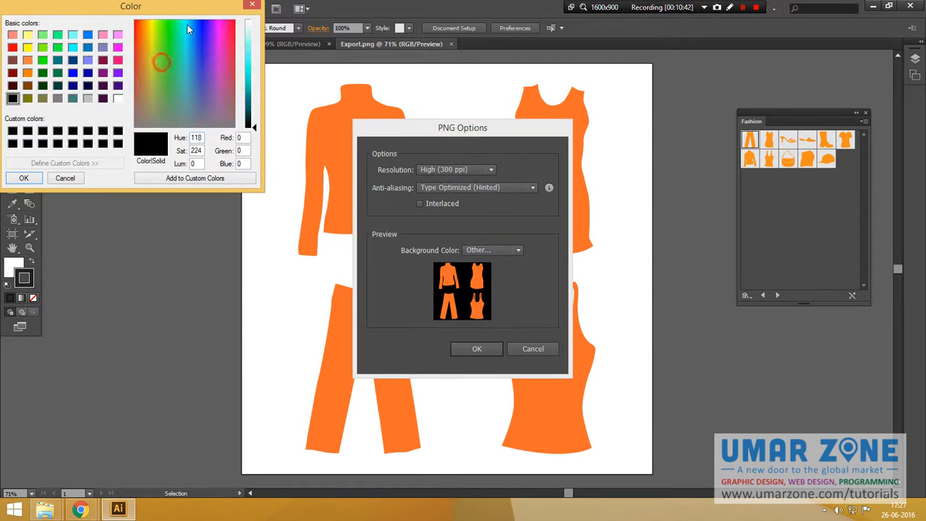
left_click(23, 178)
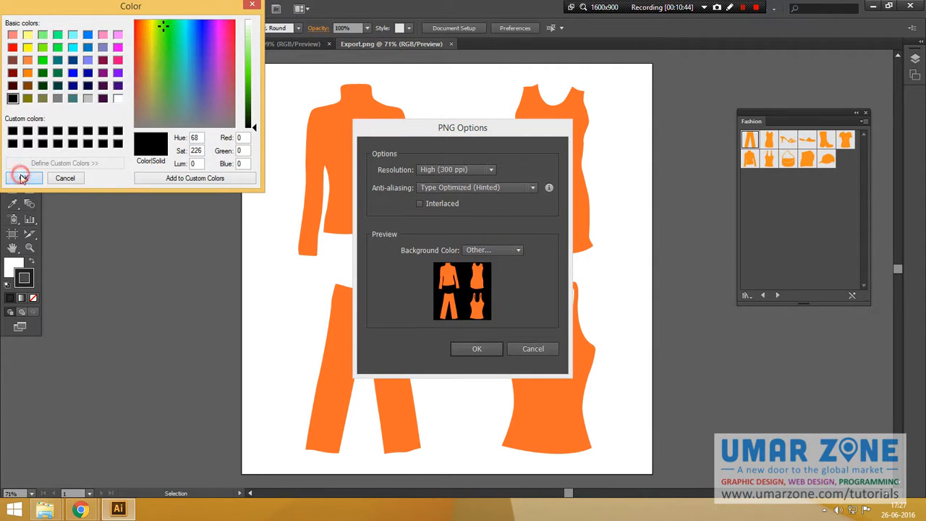
Try a custom light green background colour for the PNG export.
left_click(498, 253)
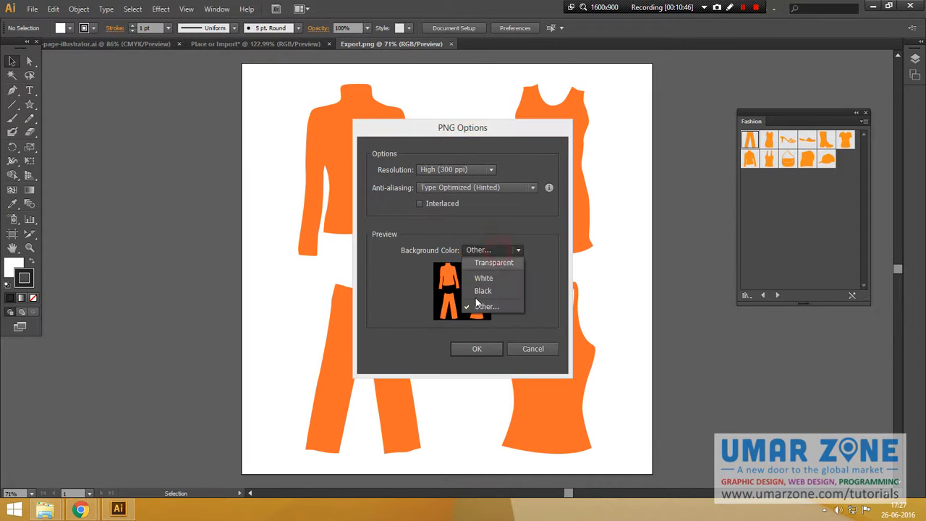
left_click(479, 304)
left_click(168, 28)
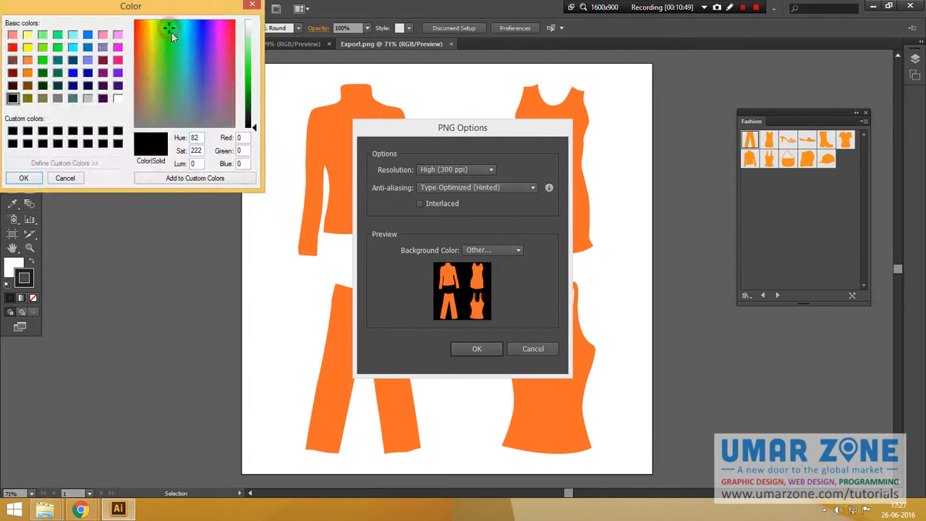
left_click_drag(252, 118, 253, 51)
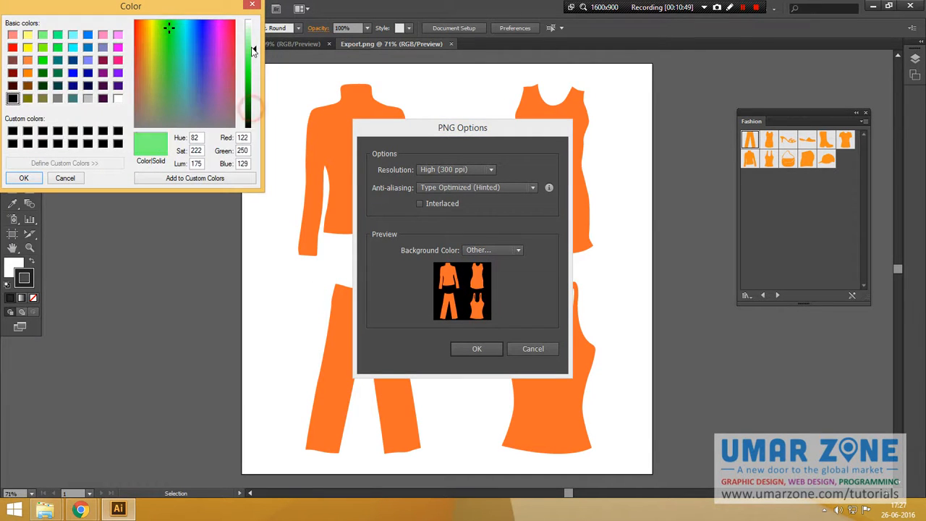
left_click(24, 179)
Set the PNG background colour back to Transparent and confirm the PNG export.
left_click(493, 250)
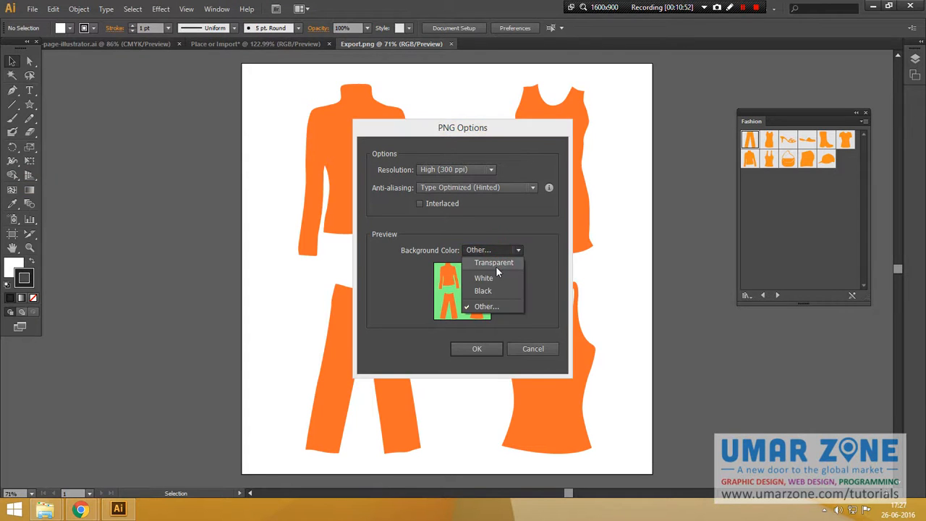
left_click(495, 262)
left_click(479, 349)
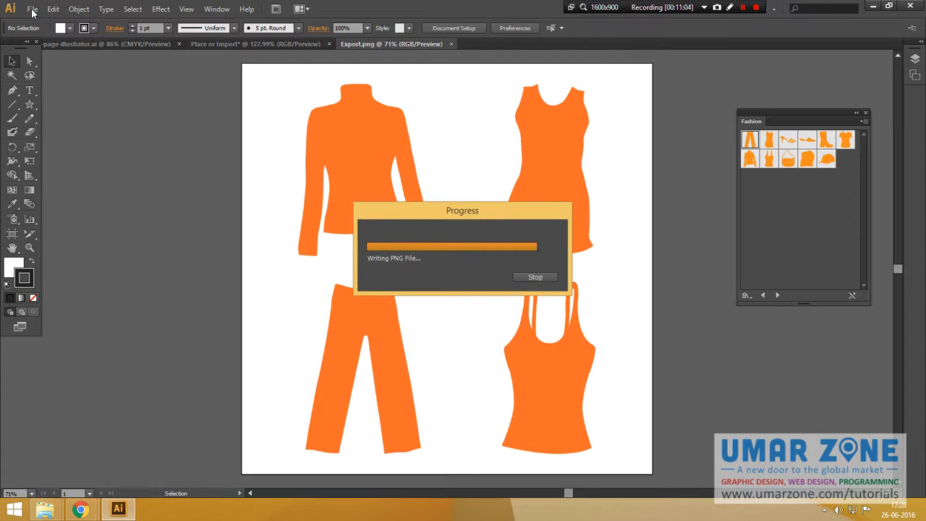
Export the artwork as a Targa (TGA) file on the Desktop, accepting the default Targa options.
left_click(33, 9)
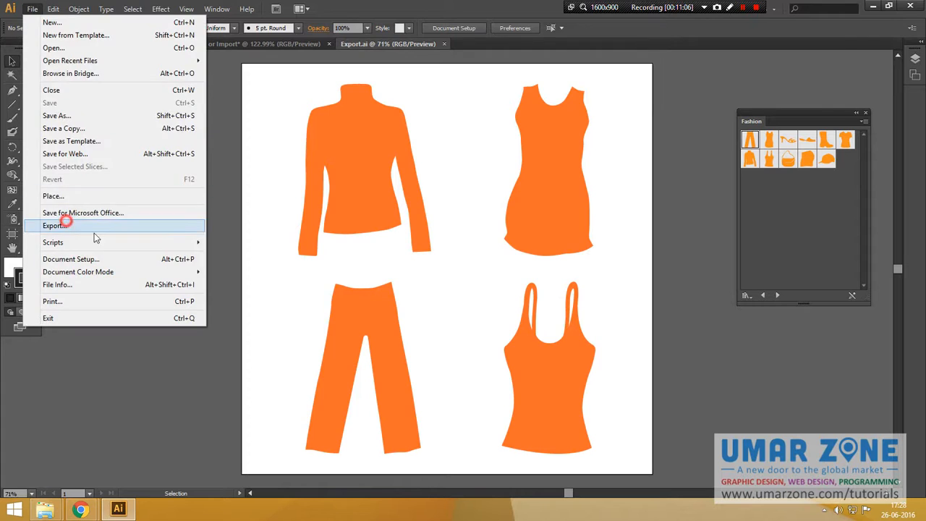
left_click(66, 223)
left_click(279, 425)
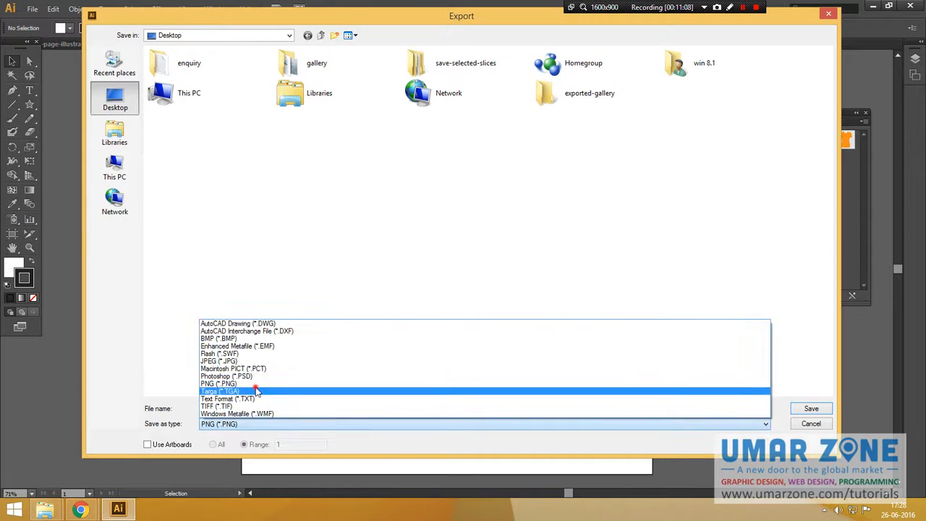
left_click(255, 394)
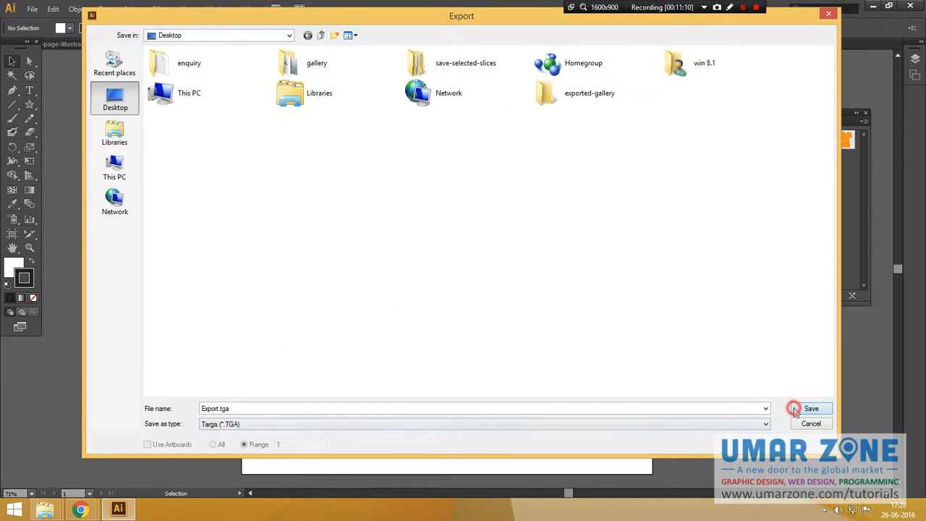
left_click(794, 410)
left_click(478, 281)
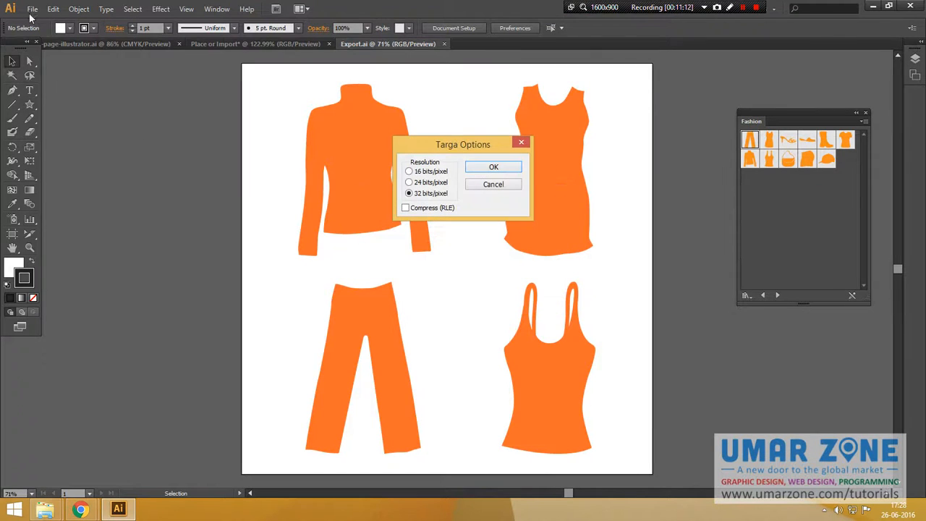
left_click(493, 166)
Export the artwork as a Text Format (TXT) file into the exported-gallery folder with default text options.
left_click(33, 9)
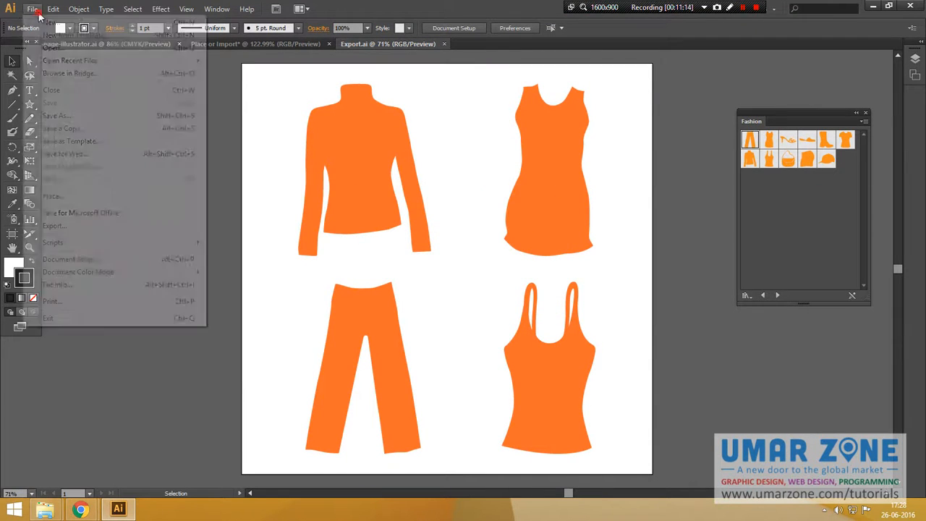
left_click(58, 225)
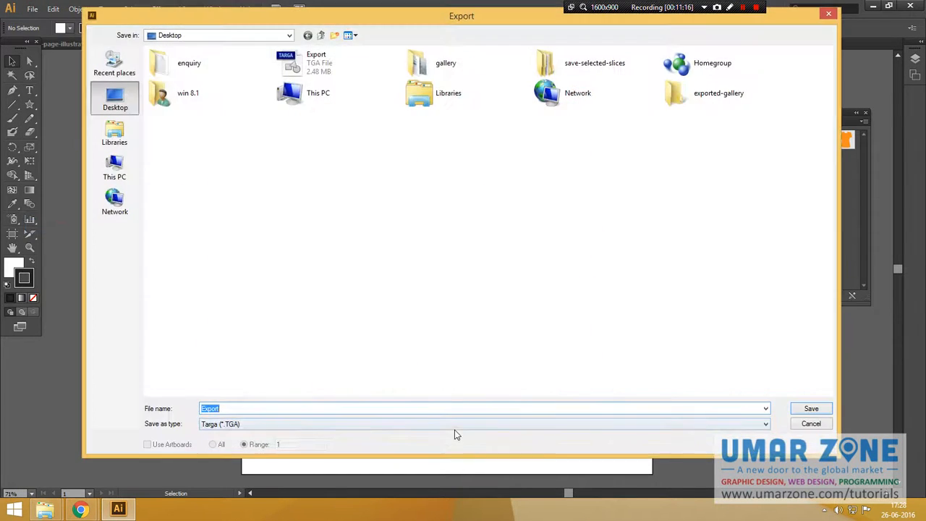
left_click(451, 427)
left_click(296, 398)
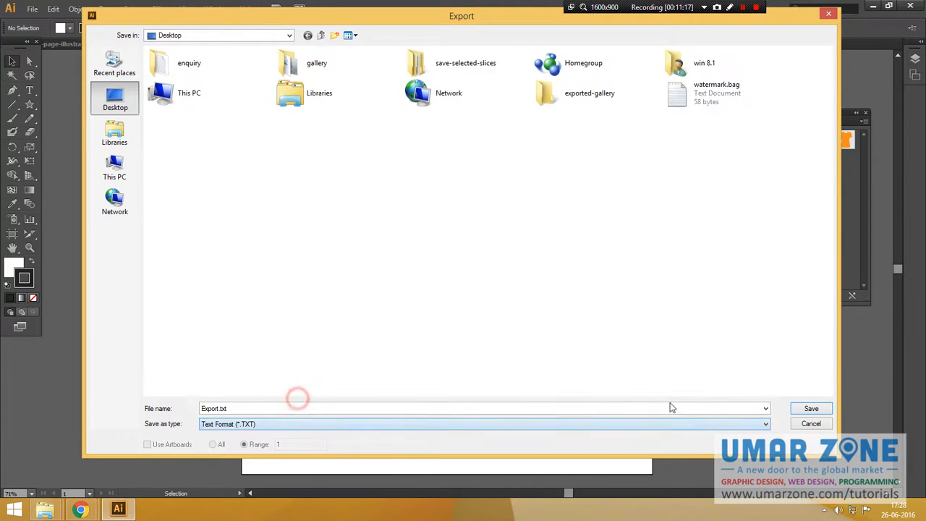
left_click(811, 408)
double_click(583, 93)
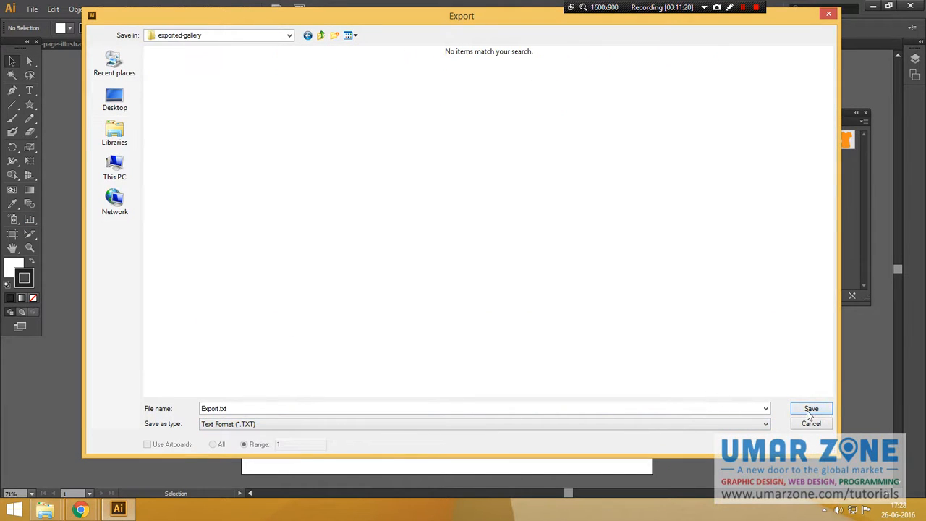
left_click(811, 408)
left_click(444, 274)
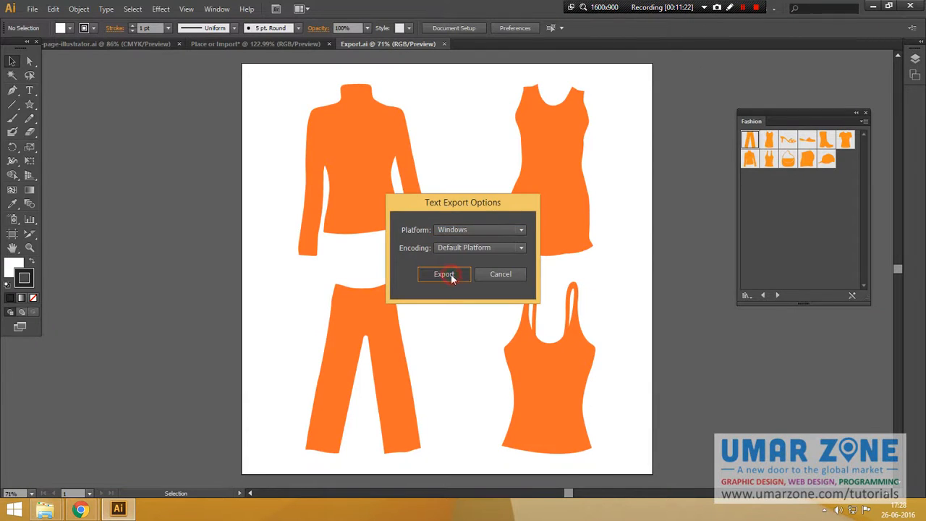
Export the artwork as a TIFF file into the exported-gallery folder and confirm the TIFF options.
left_click(32, 10)
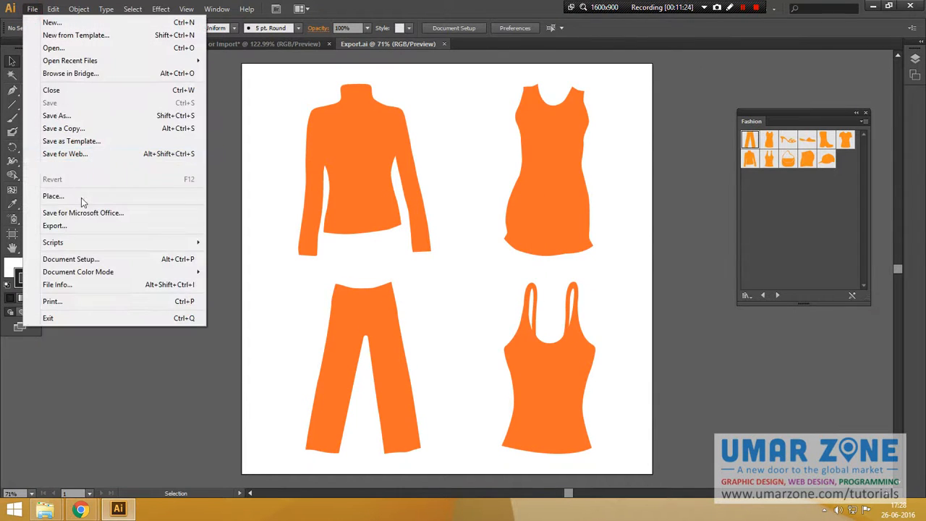
left_click(56, 227)
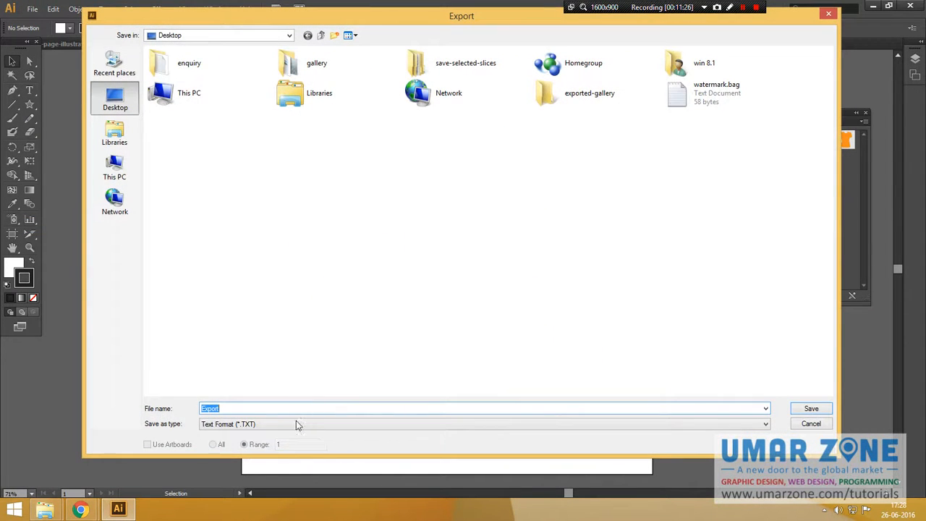
left_click(296, 425)
left_click(262, 406)
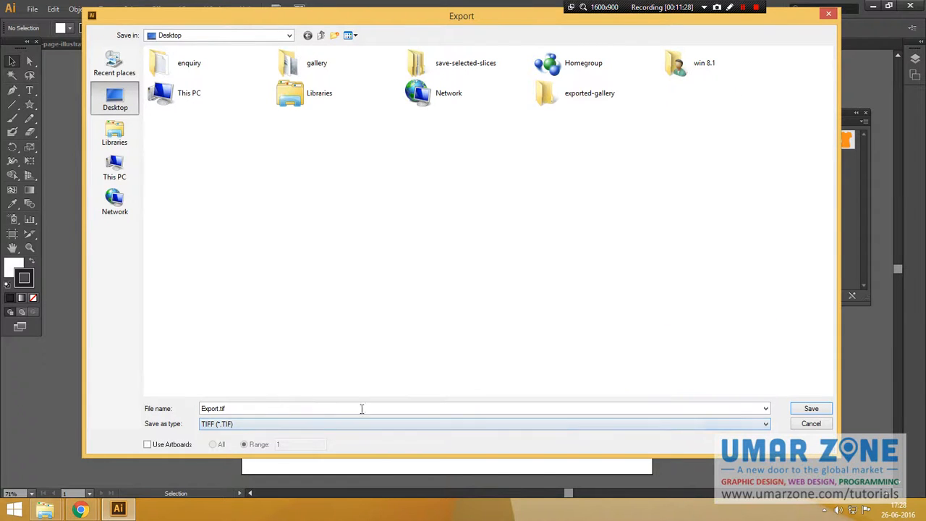
double_click(548, 93)
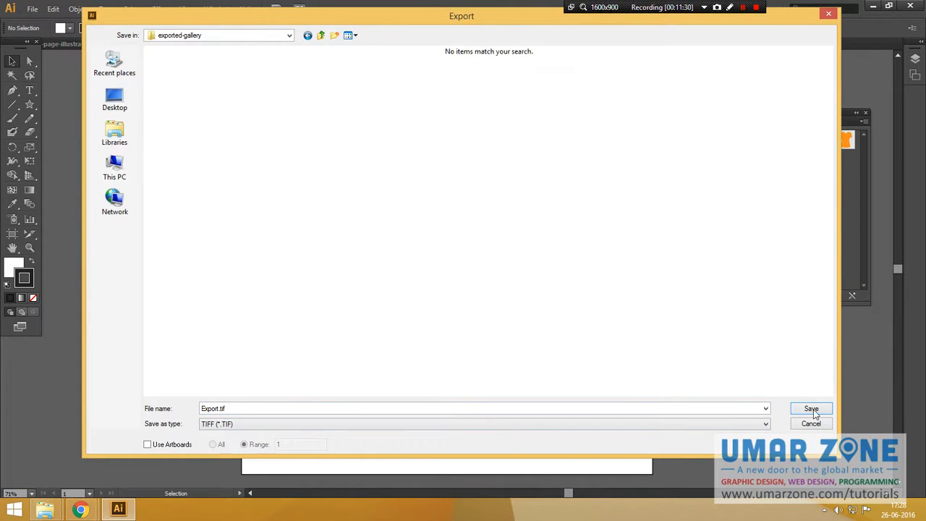
left_click(811, 409)
left_click(452, 299)
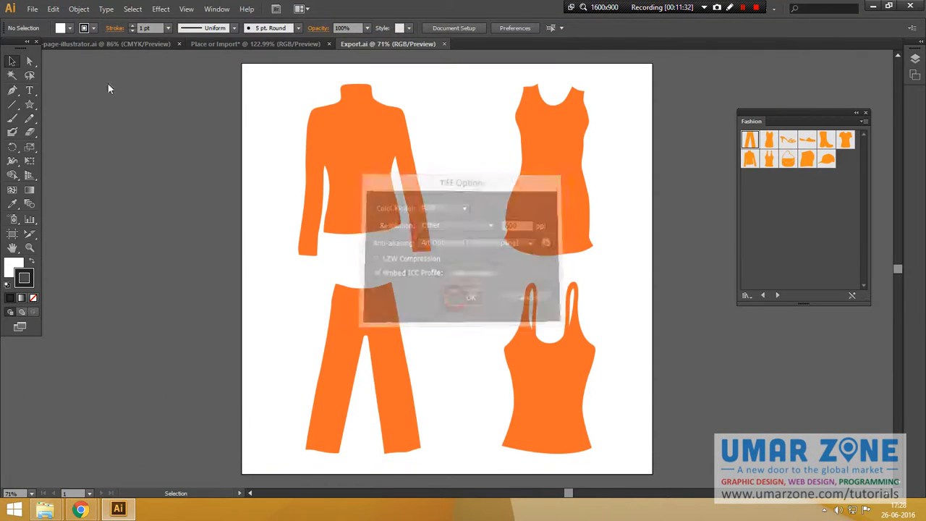
Export the artwork as a Windows Metafile (WMF) on the Desktop.
left_click(33, 10)
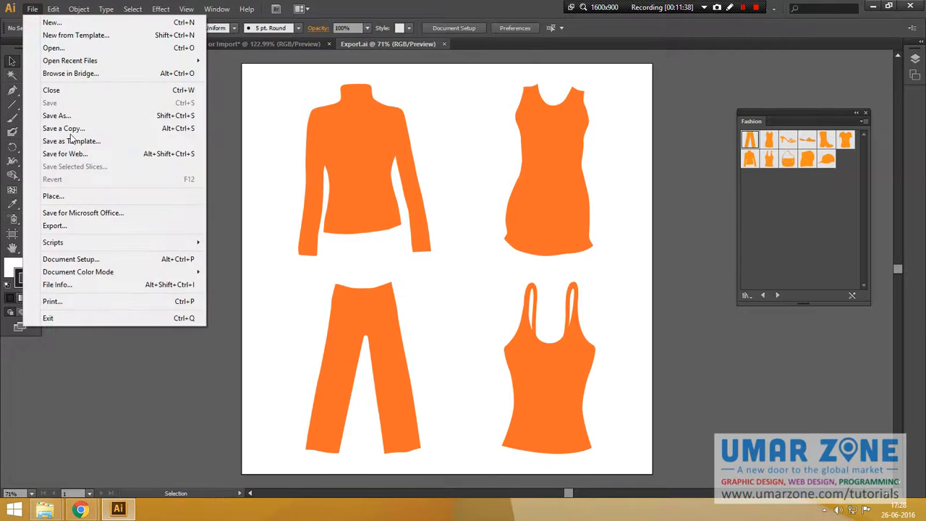
left_click(54, 226)
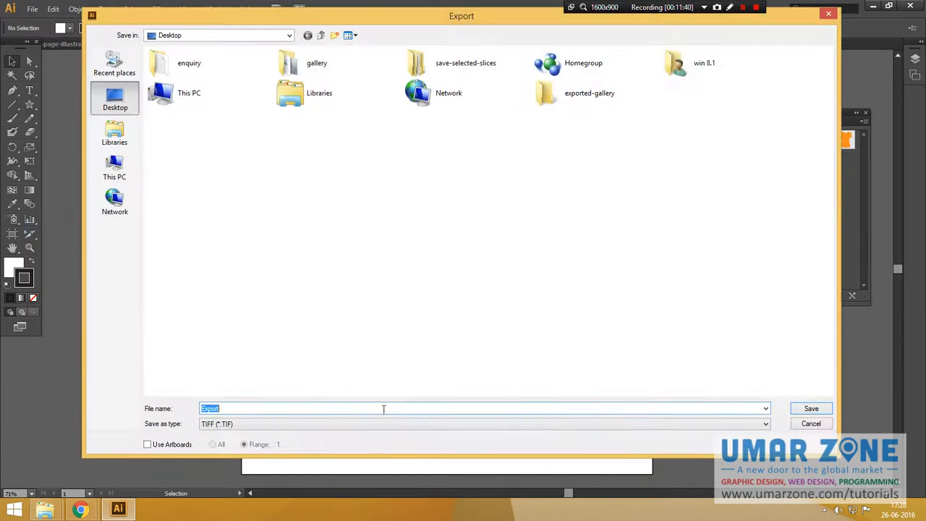
left_click(371, 424)
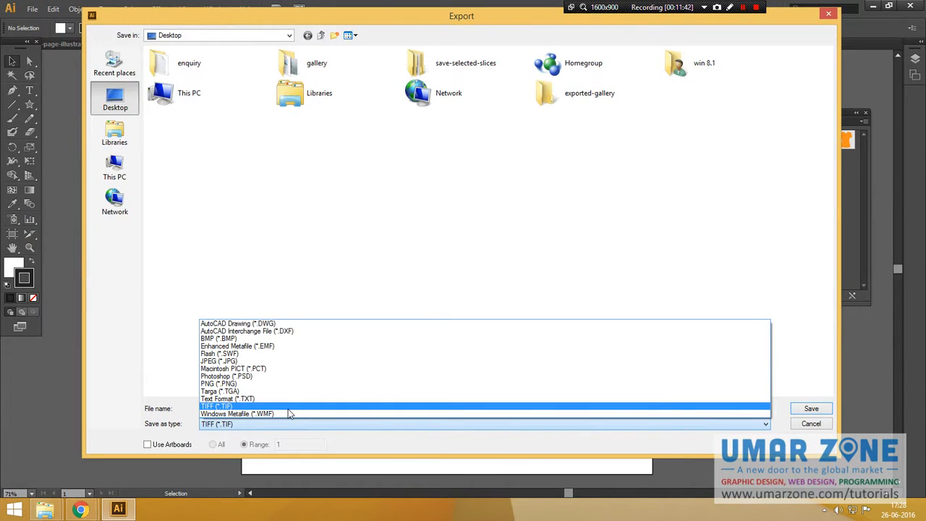
left_click(283, 408)
left_click(281, 423)
left_click(277, 413)
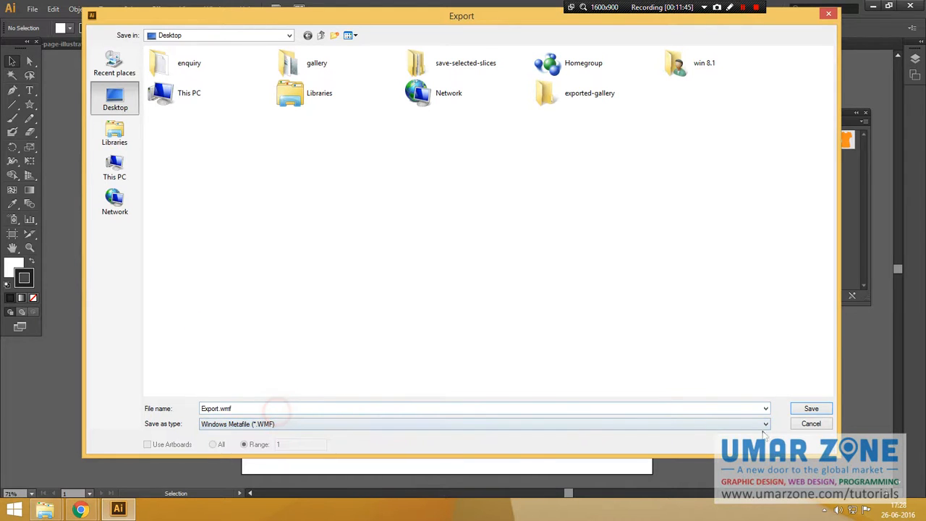
left_click(810, 410)
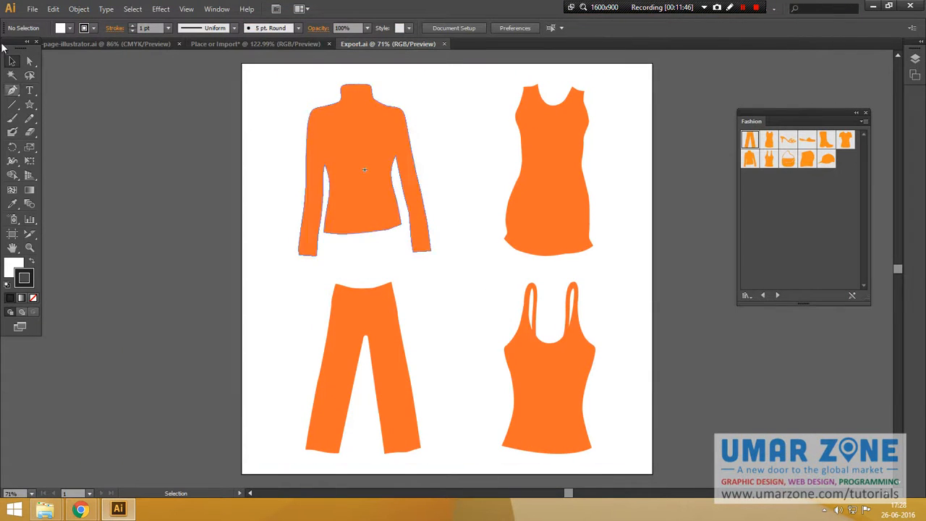
Move the exported files from the Desktop into the exported-gallery folder.
key("super+d")
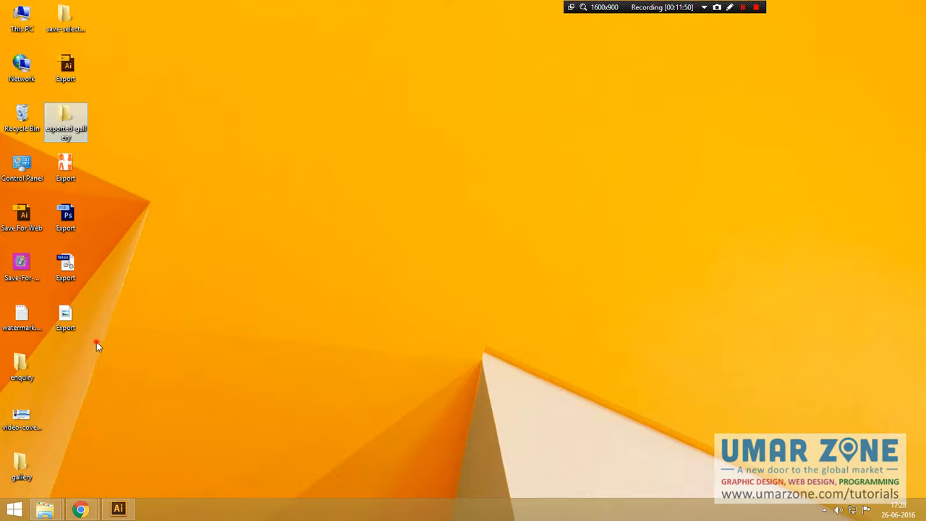
left_click_drag(96, 342, 58, 172)
key("ctrl+x")
double_click(65, 112)
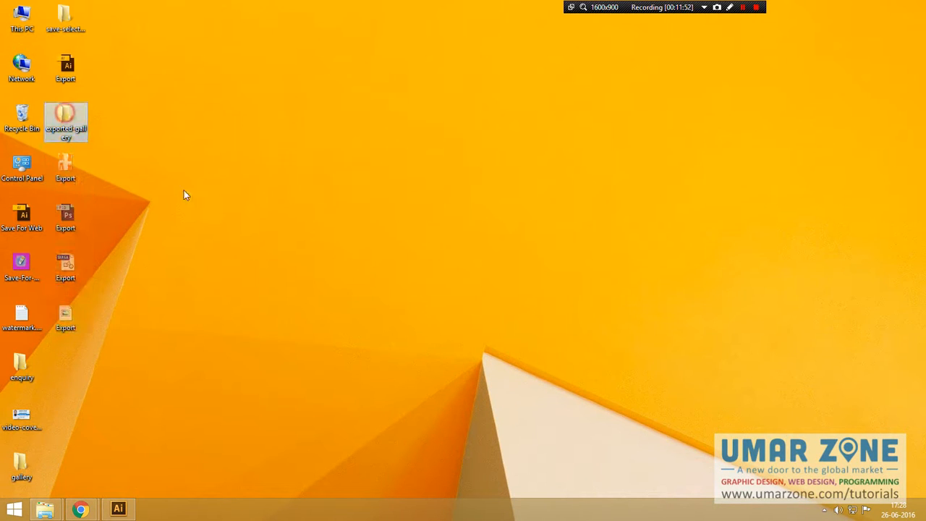
key("ctrl+v")
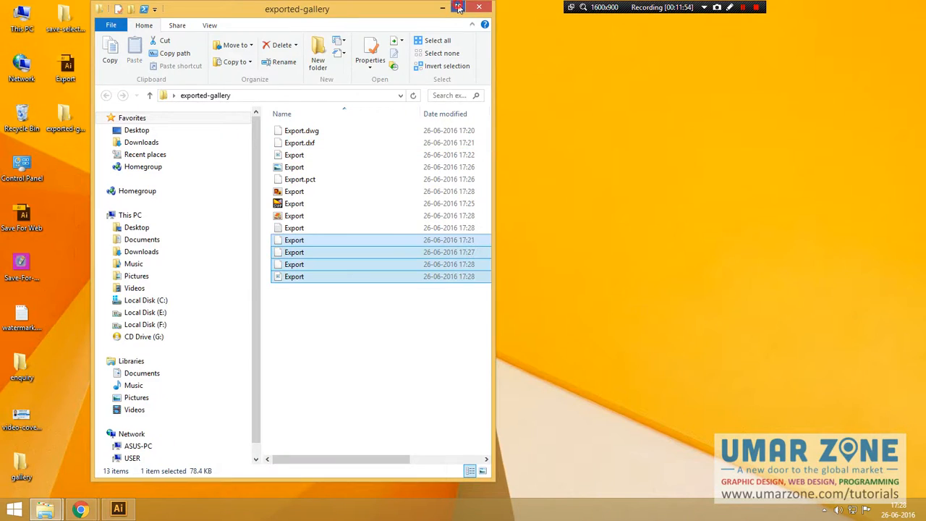
Maximize the exported-gallery folder and browse its exported files as extra large icons.
left_click(459, 8)
left_click(335, 351)
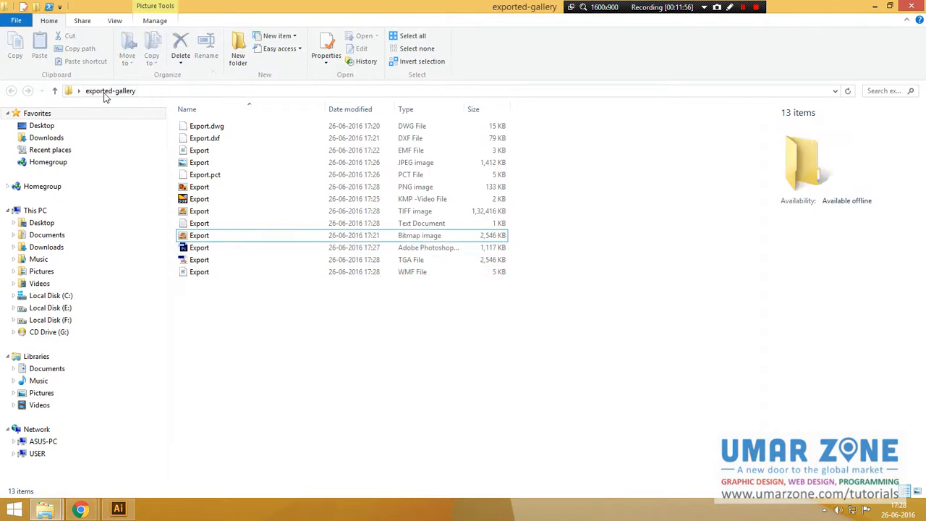
left_click(271, 333)
left_click(115, 20)
left_click(137, 37)
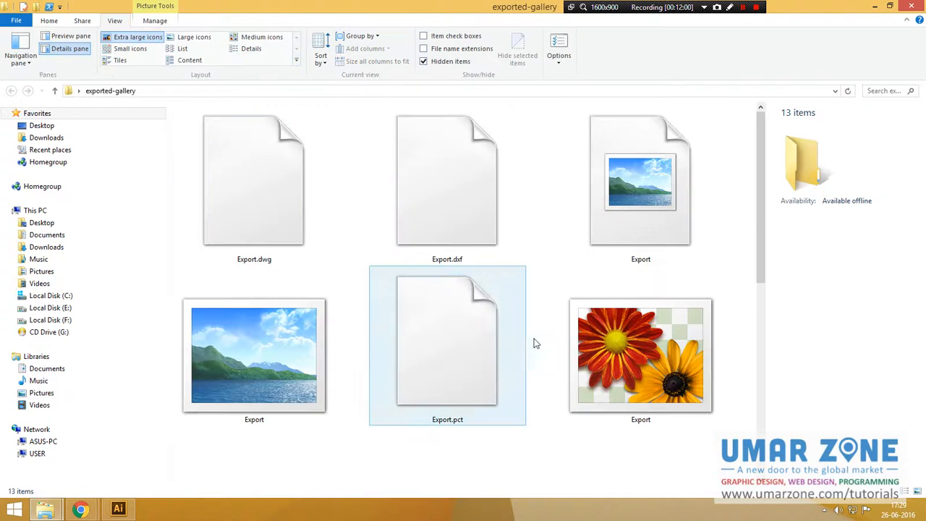
scroll(732, 229, "down", 5)
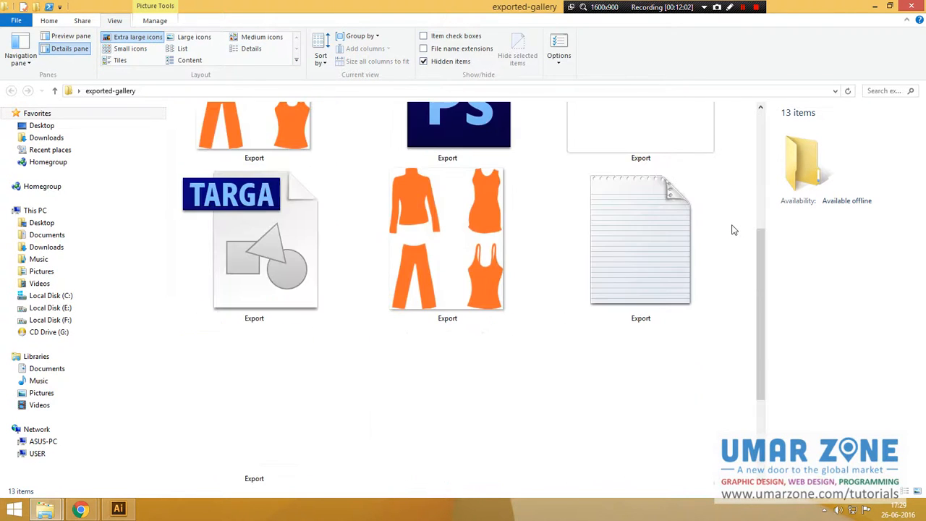
Switch the exported-gallery folder to Details view and move the Type column in front of the file names.
scroll(732, 231, "up", 5)
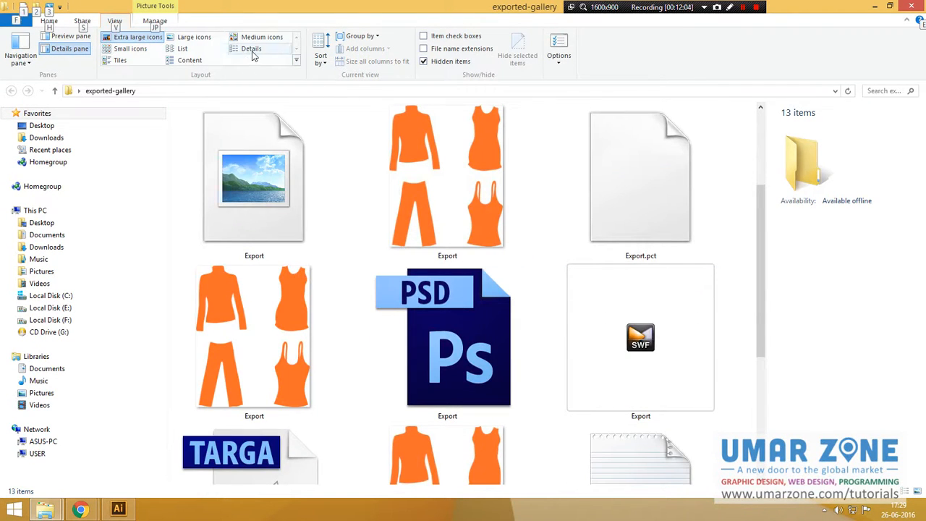
left_click(251, 49)
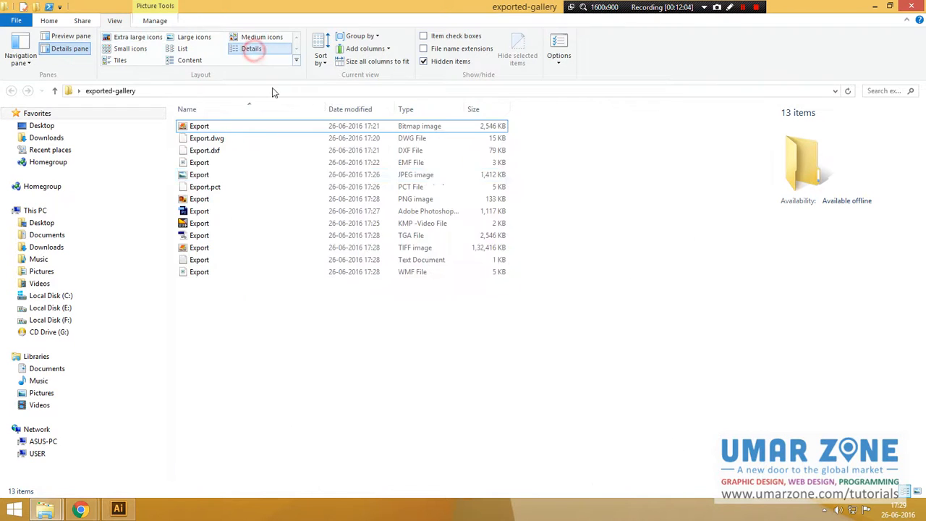
left_click(205, 127)
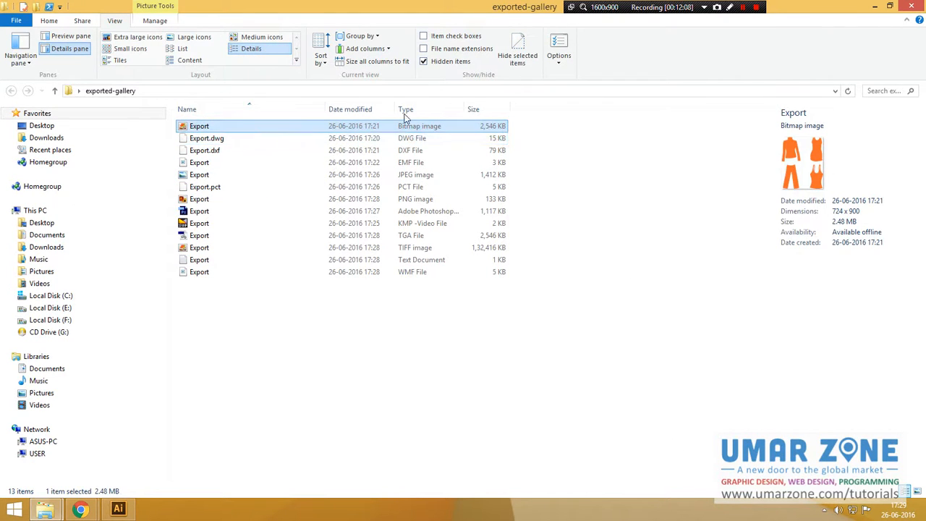
left_click_drag(406, 114, 315, 116)
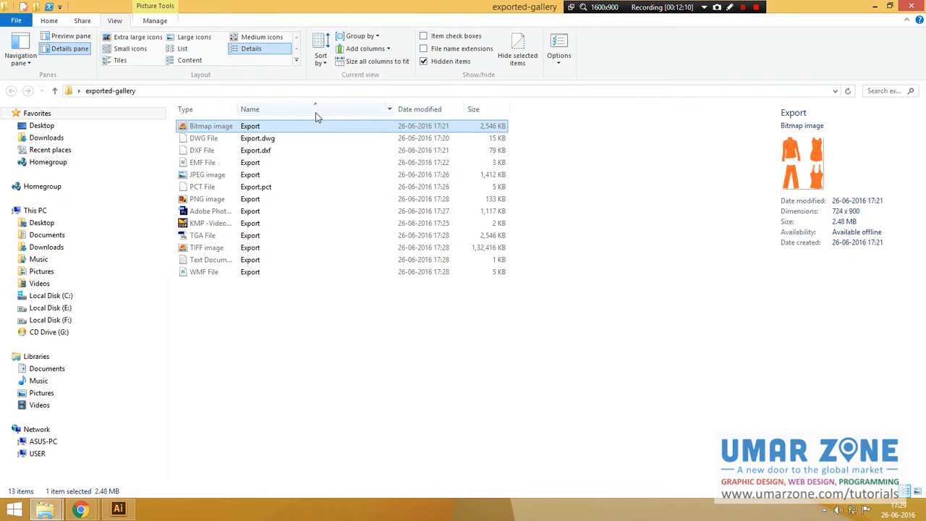
left_click_drag(240, 109, 266, 109)
Step through each exported file in the list to review its type and details.
key("Down")
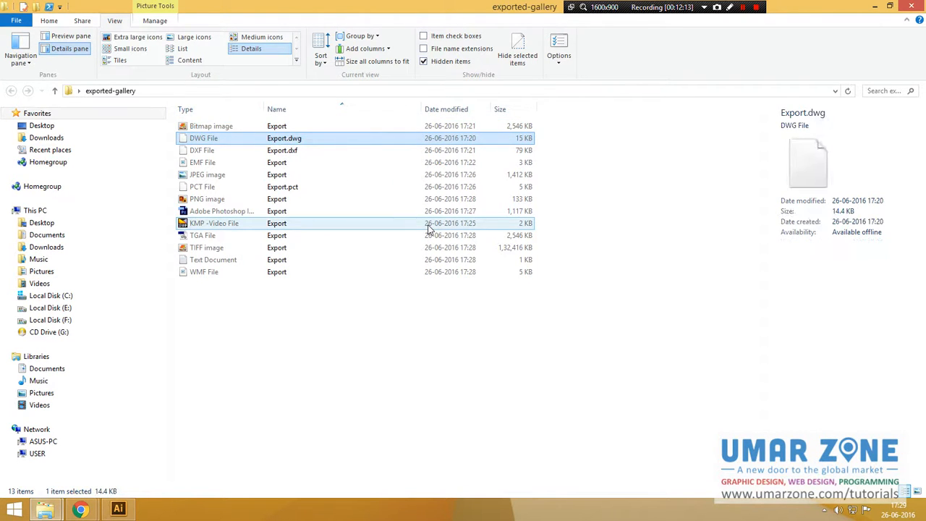
key("Down")
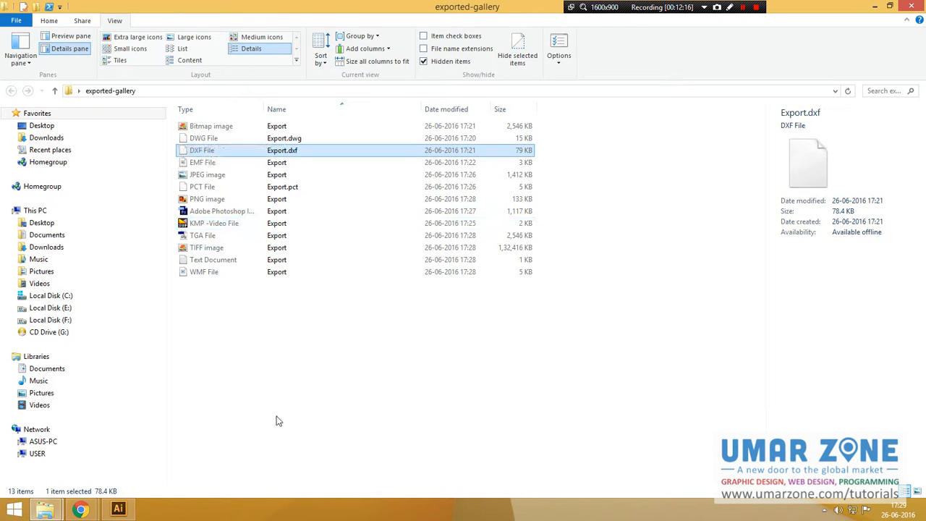
key("Down")
key("Down")
key("Down")
key("Down")
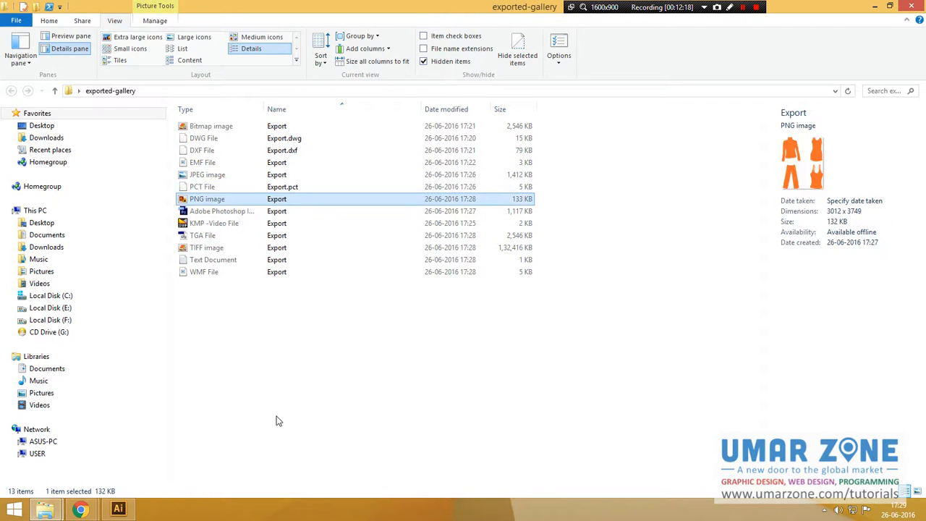
key("Down")
key("Down")
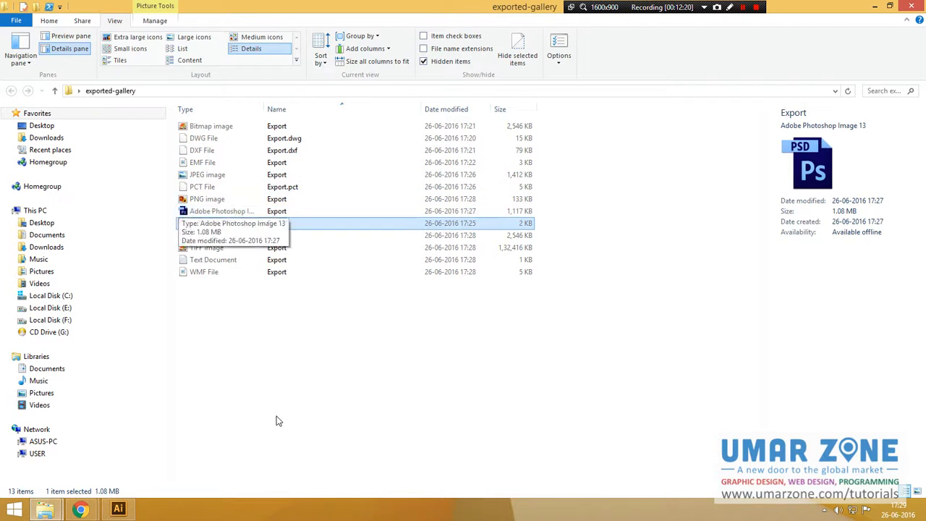
key("Down")
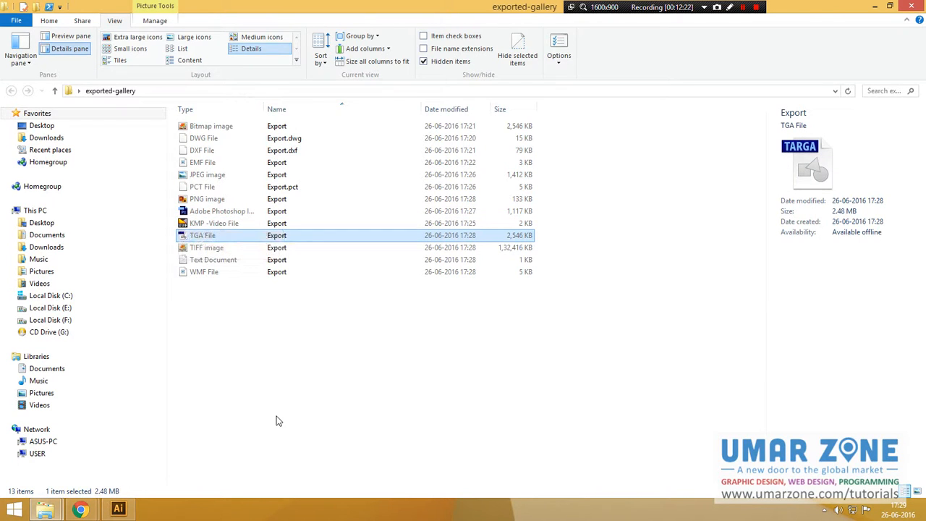
key("Up")
key("Down")
key("Down")
key("Down")
key("Down")
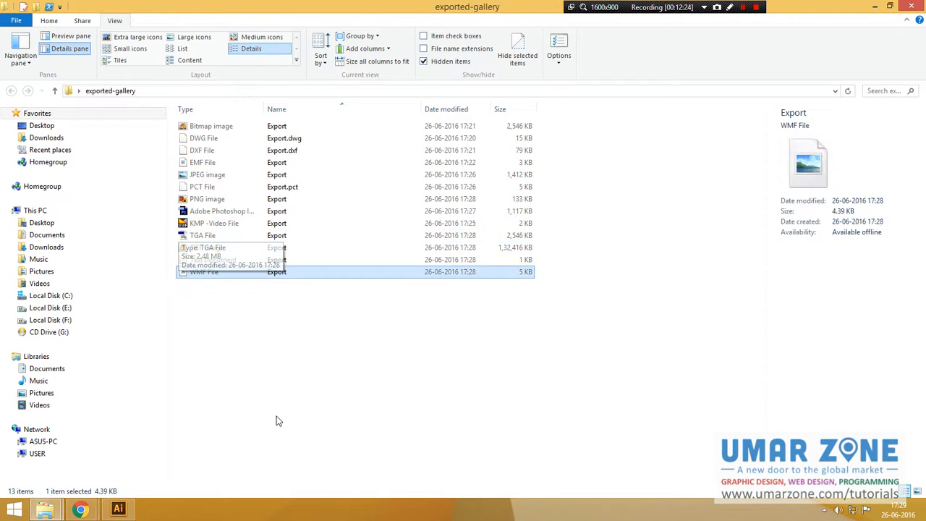
Switch back to Illustrator and the Export.ai document.
key("alt+Tab")
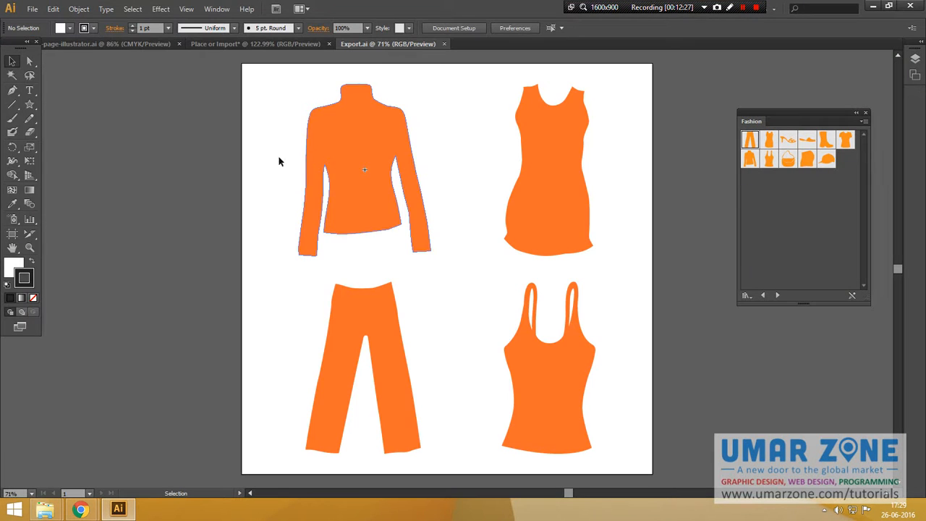
left_click(211, 165)
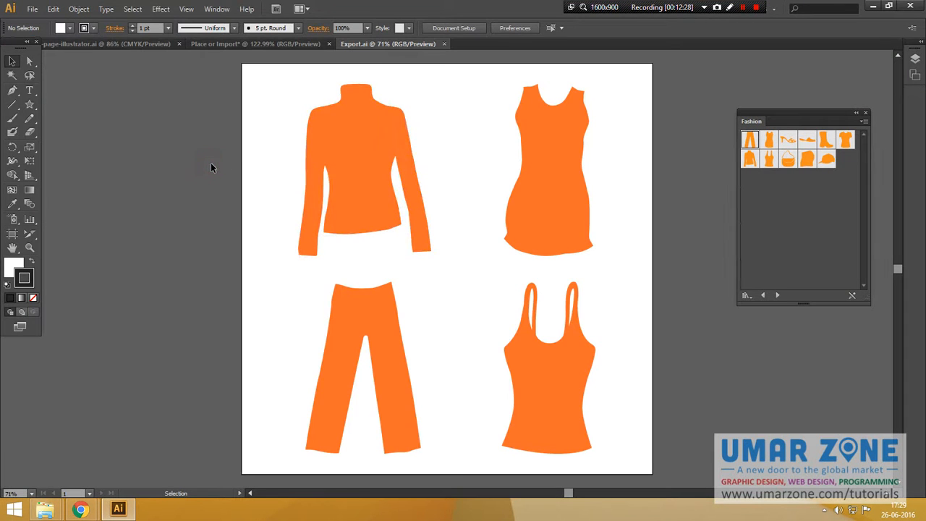
left_click(39, 11)
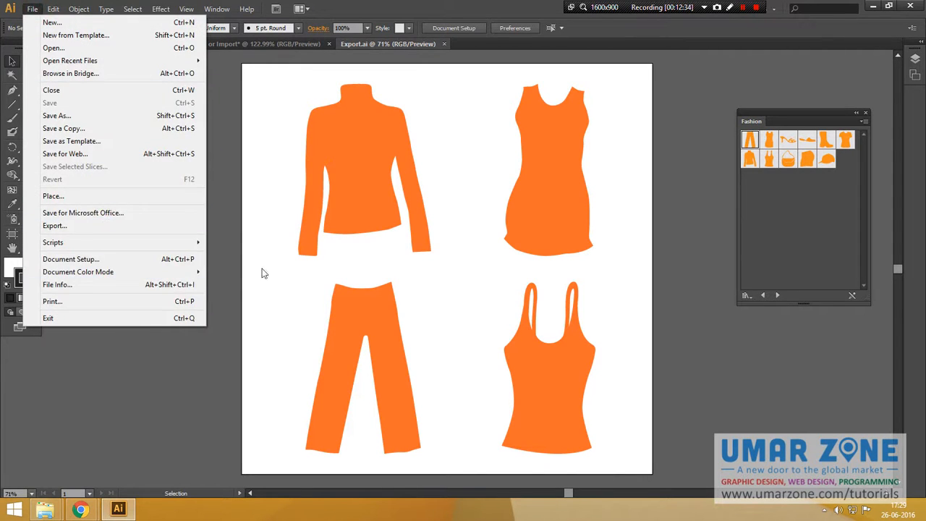
left_click(248, 250)
left_click(36, 12)
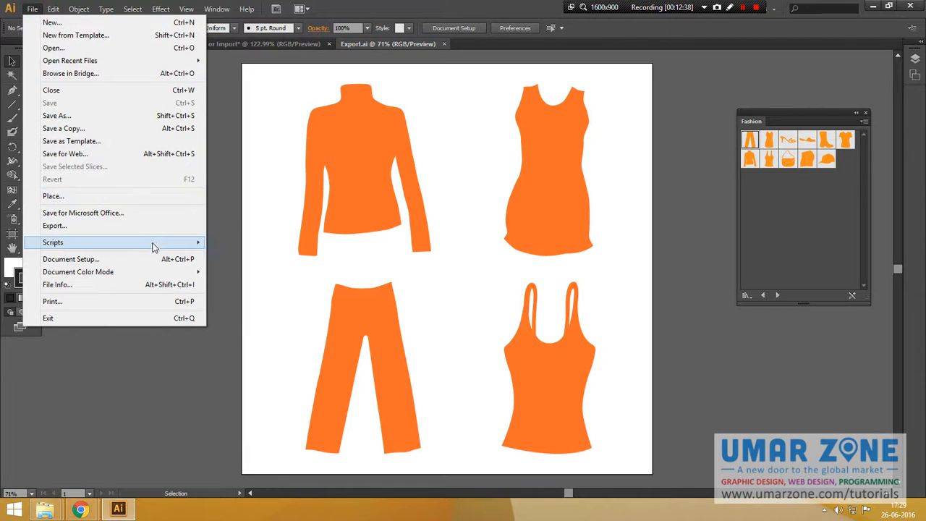
mouse_move(153, 247)
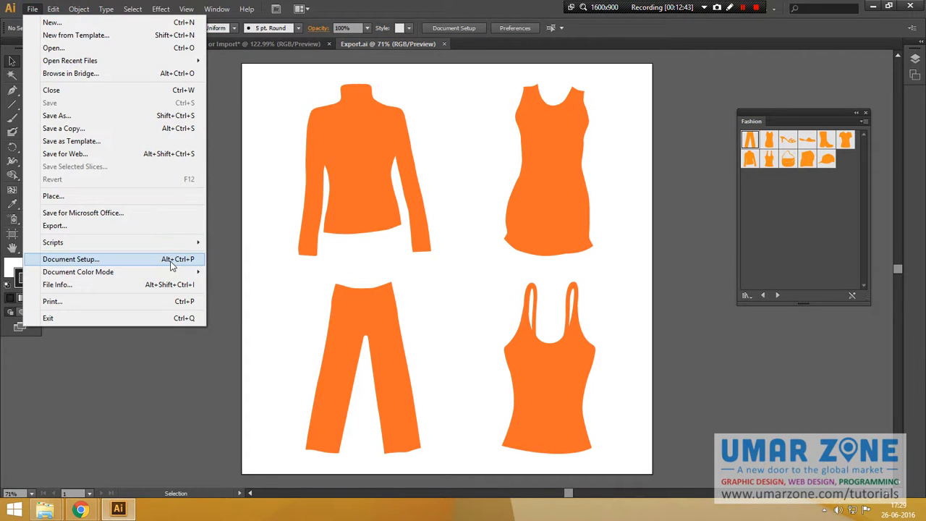
left_click(224, 194)
key("ctrl+Tab")
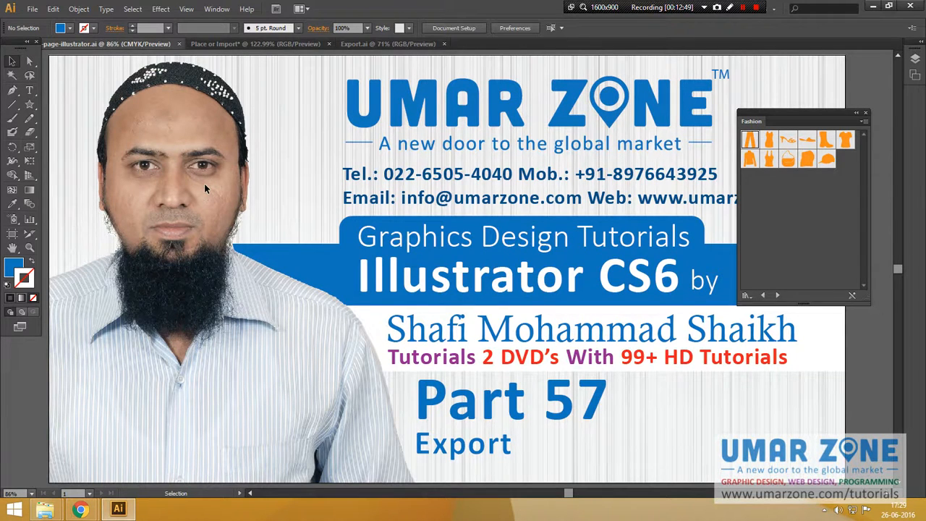
left_click(32, 9)
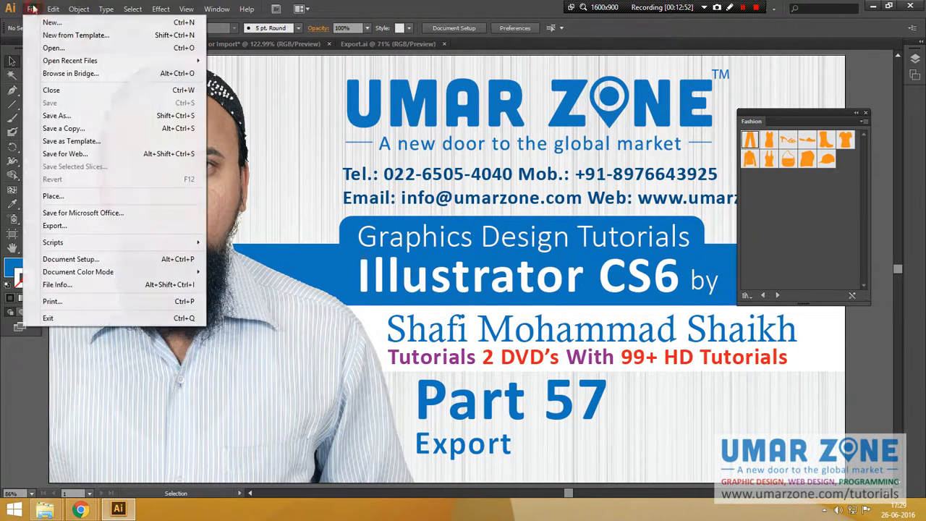
left_click(71, 259)
left_click_drag(466, 41, 333, 50)
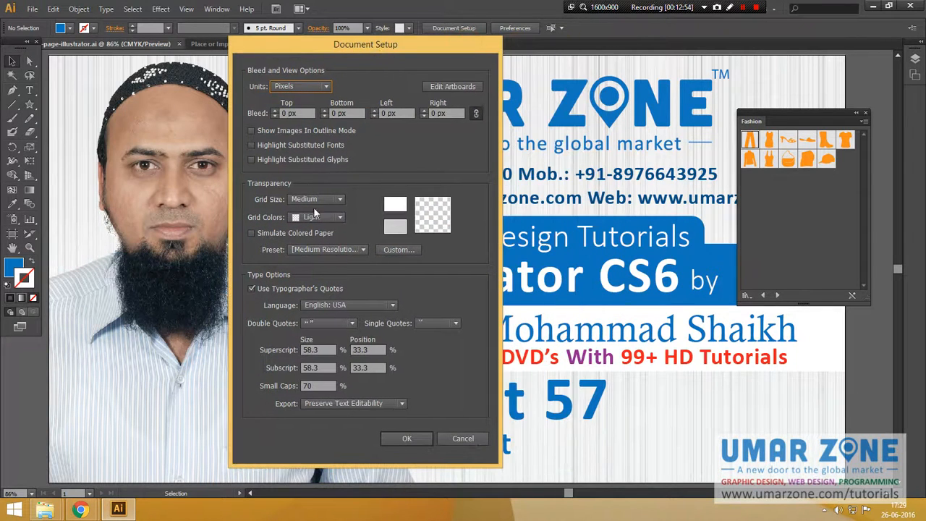
left_click(463, 438)
Show the tutorial title document full screen without panels, fitted in the window.
key("f")
key("f")
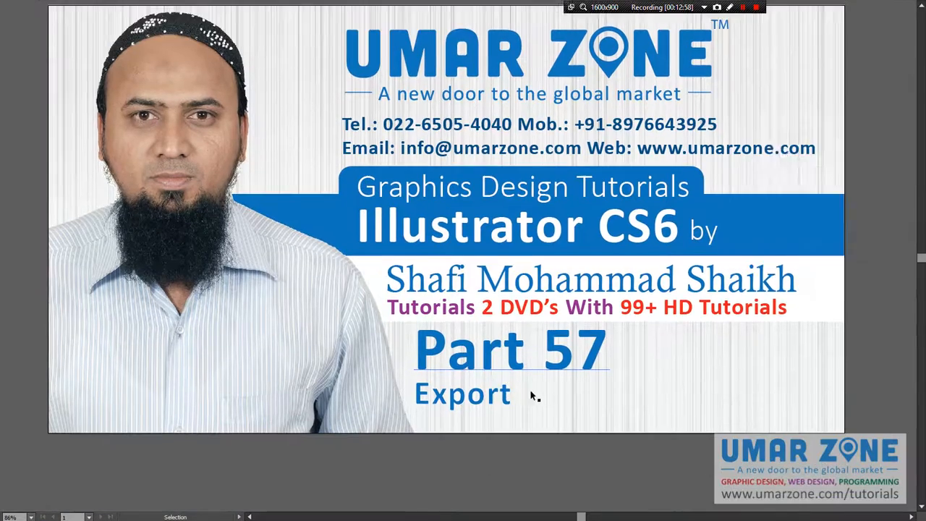
key("Tab")
key("ctrl+1")
key("f")
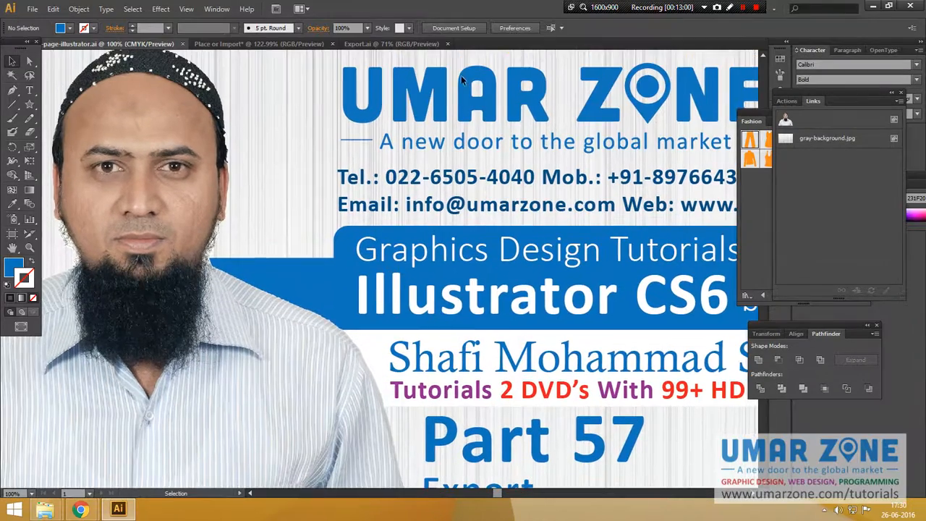
key("f")
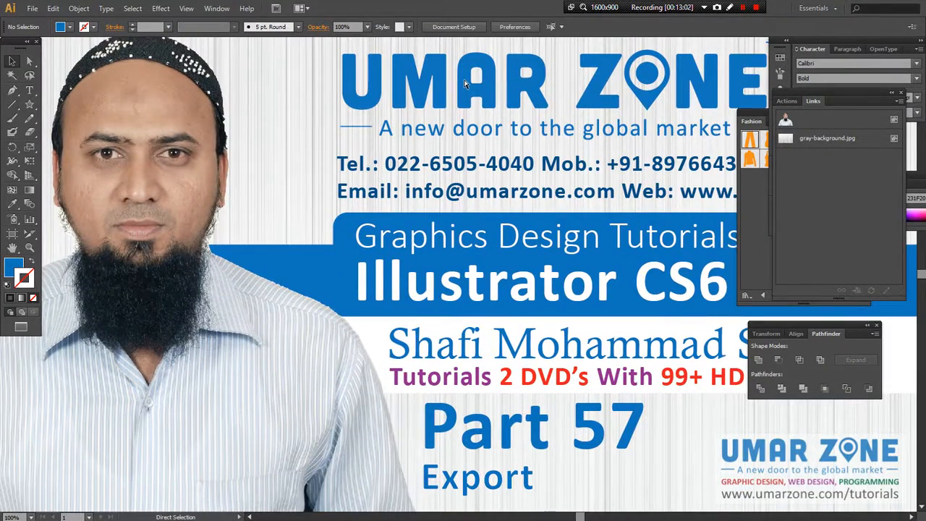
key("ctrl+Tab")
key("f")
key("ctrl+Tab")
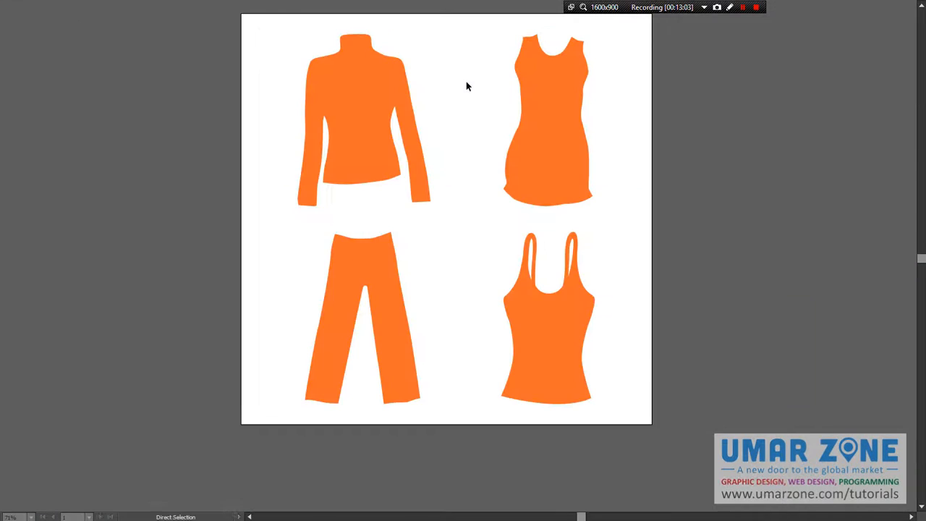
key("ctrl+Tab")
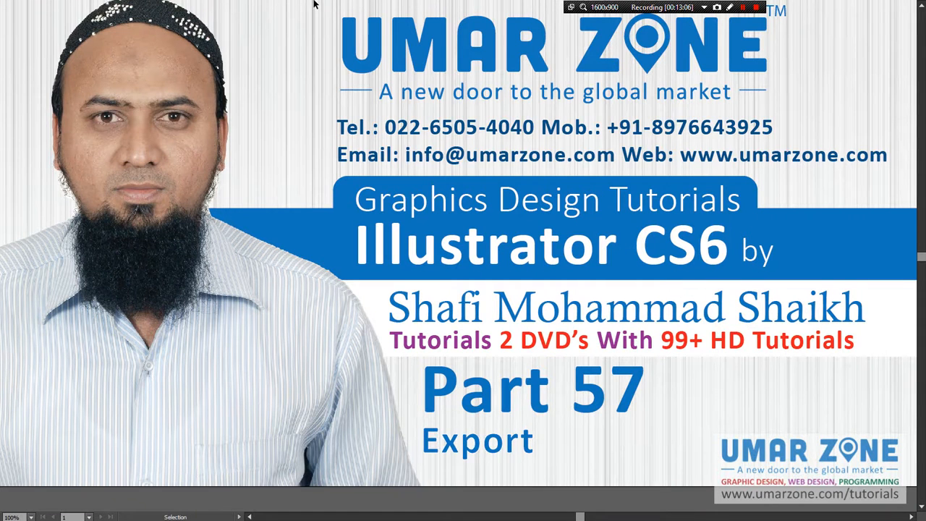
key("ctrl+0")
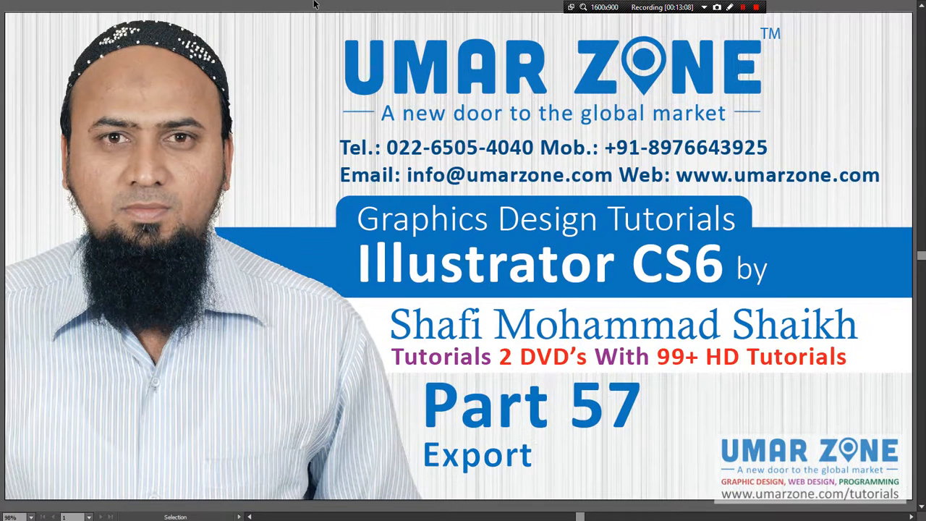